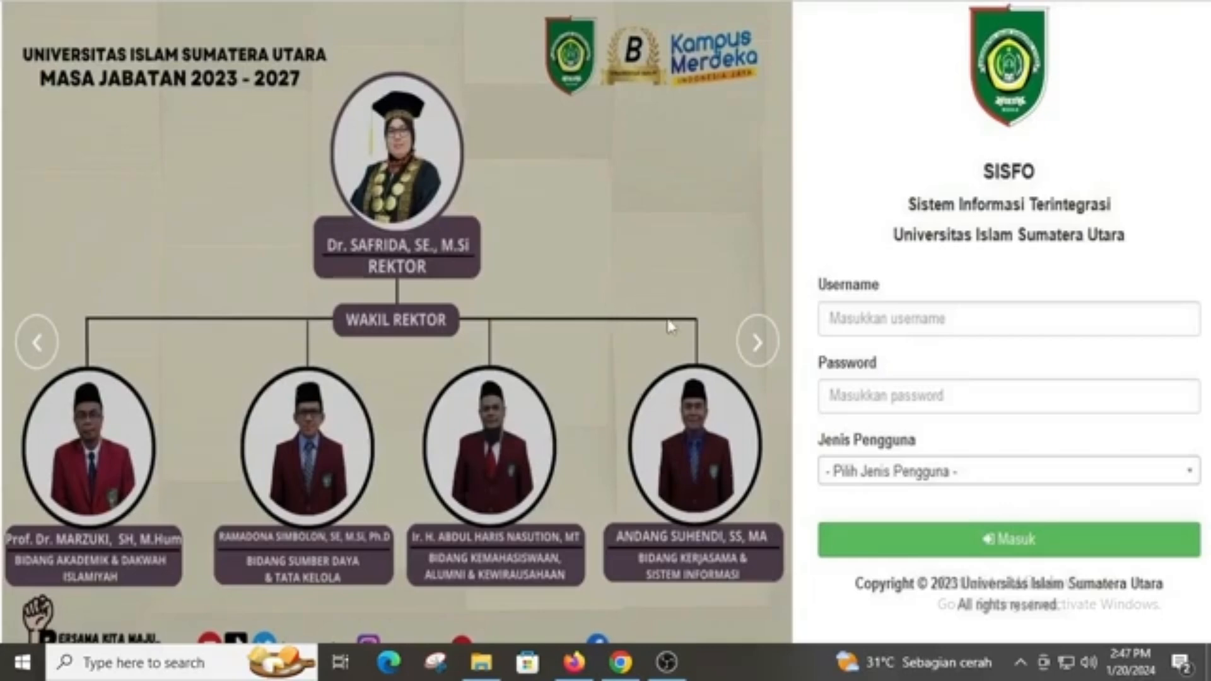
Bring the Firefox SISFO login page, with credentials and Admin user type filled in, to the front
click(574, 662)
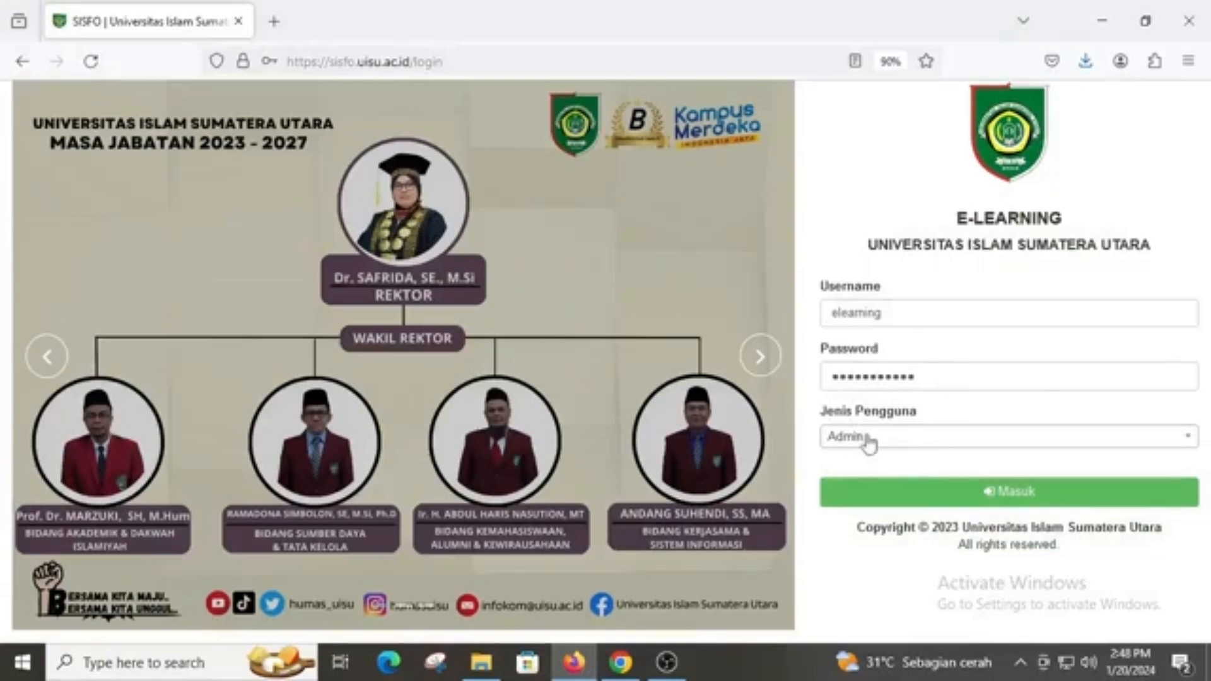
Log in as admin and decline saving the password in Firefox
click(989, 495)
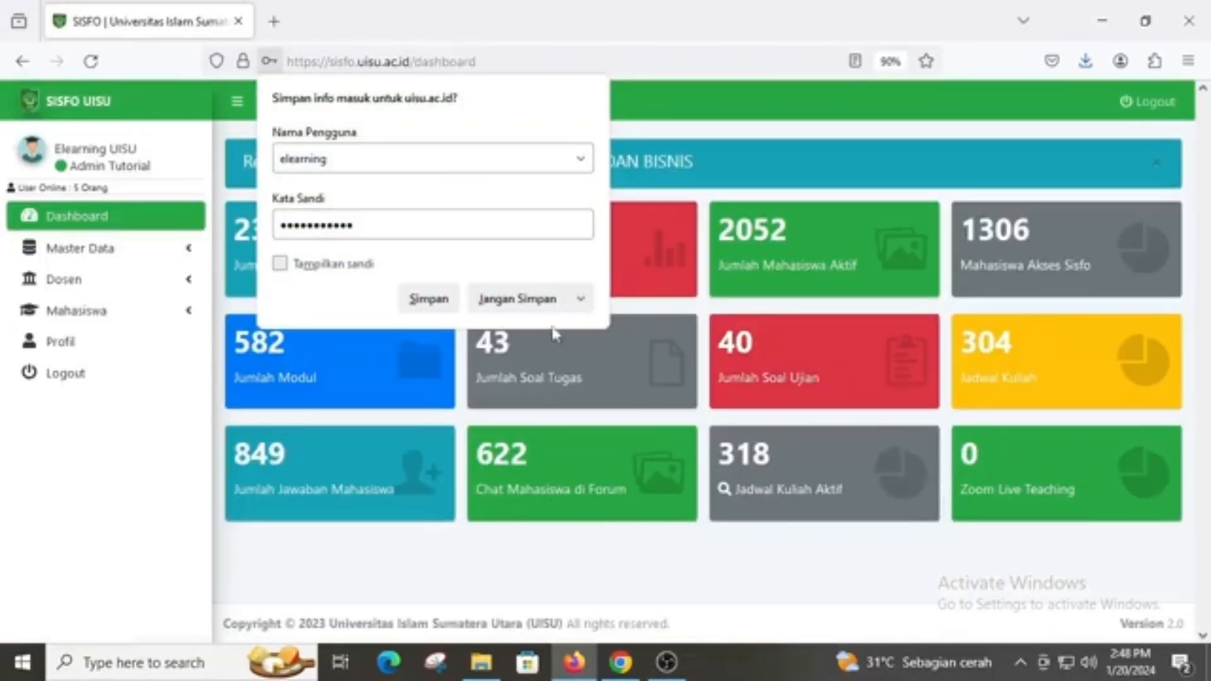
click(519, 298)
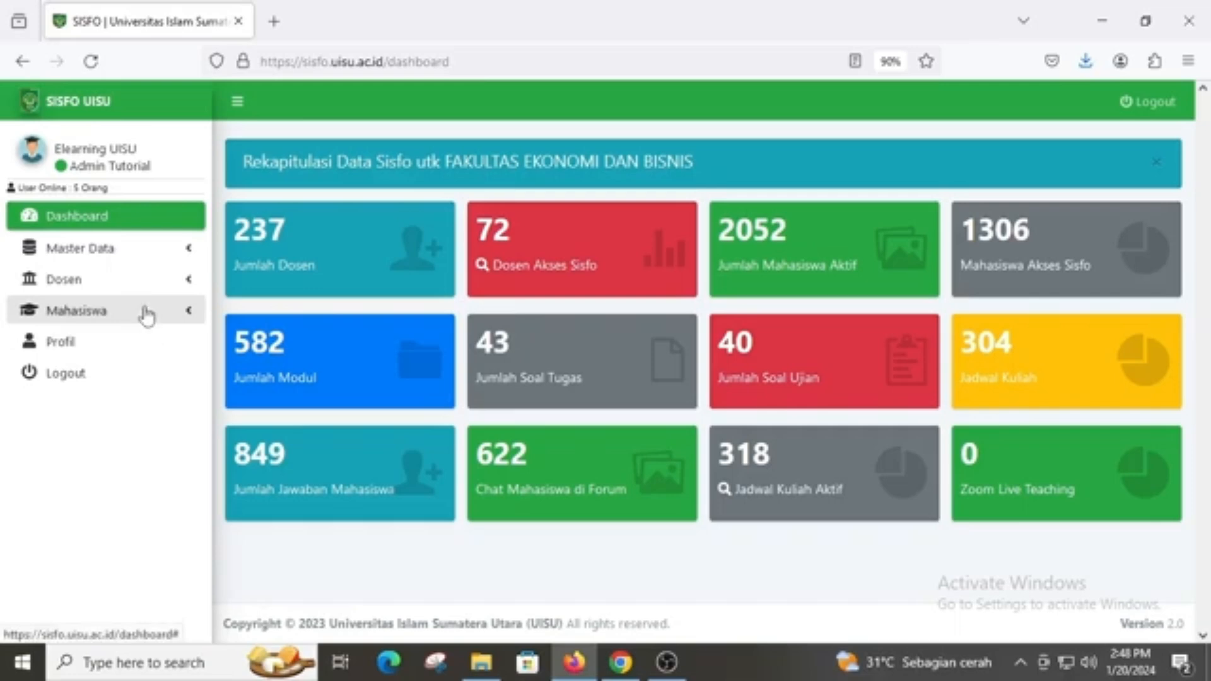
Open the Dekan and Wakil Dekan list for FAKULTAS EKONOMI DAN BISNIS from Master Data > Data Fakultas
click(128, 252)
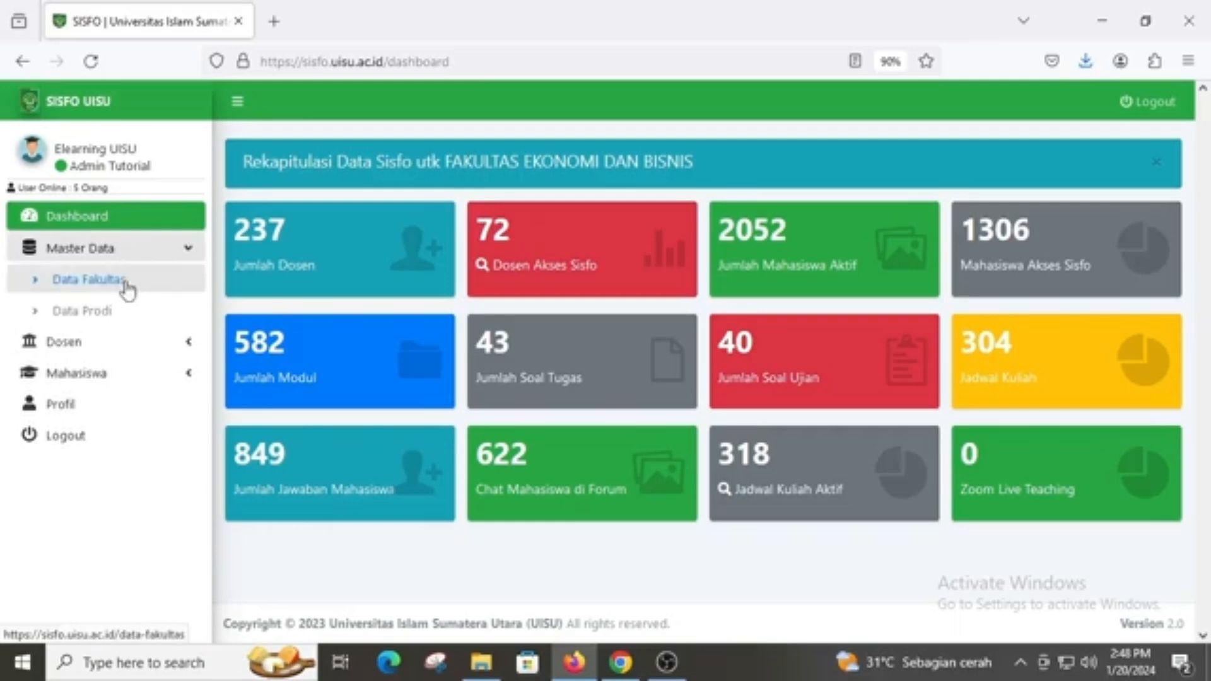
click(125, 285)
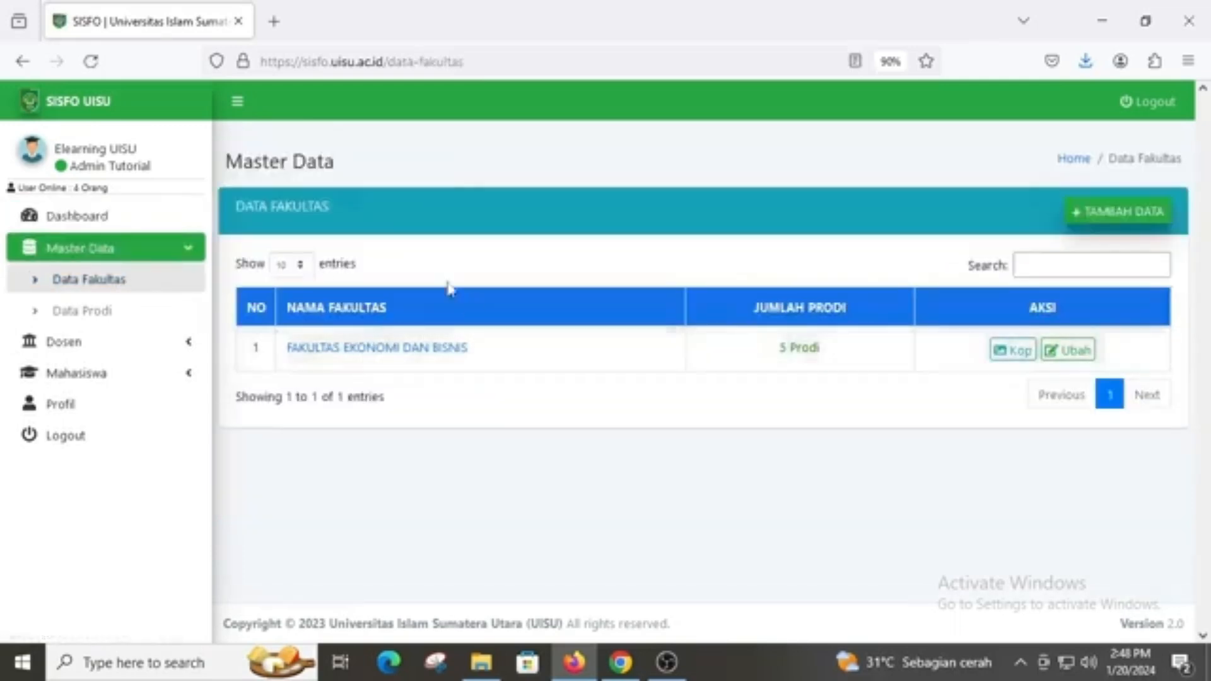
click(426, 349)
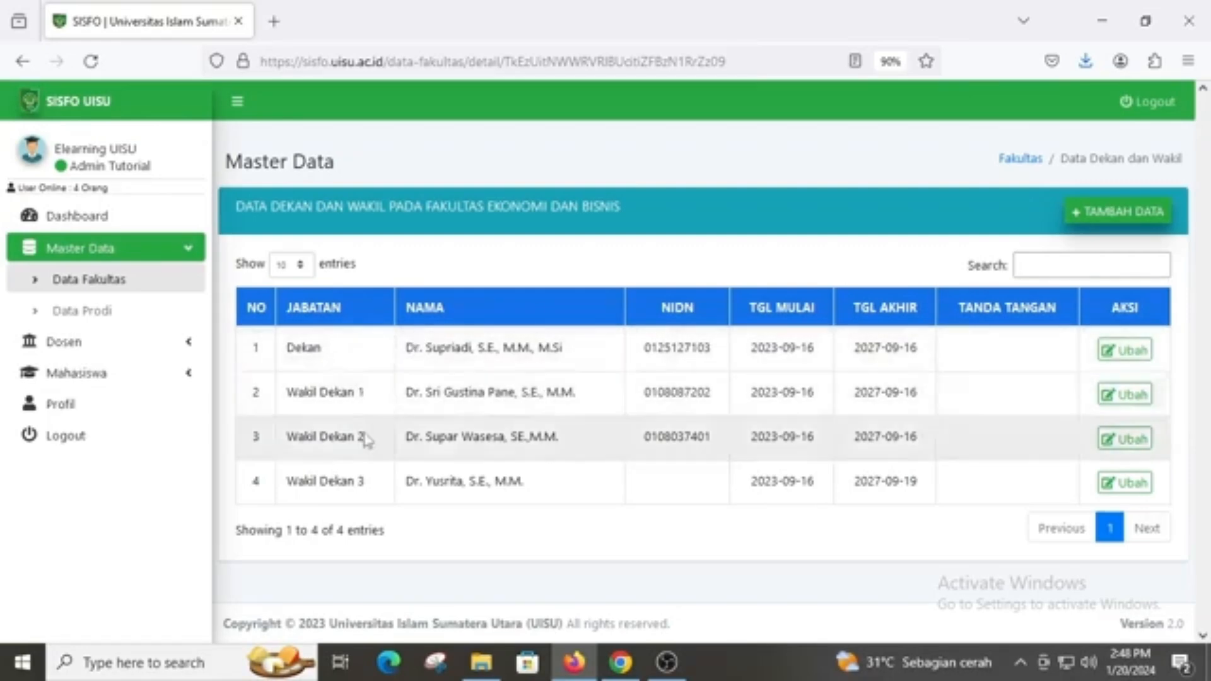
Review the Dekan record form and submit it unchanged
click(1124, 349)
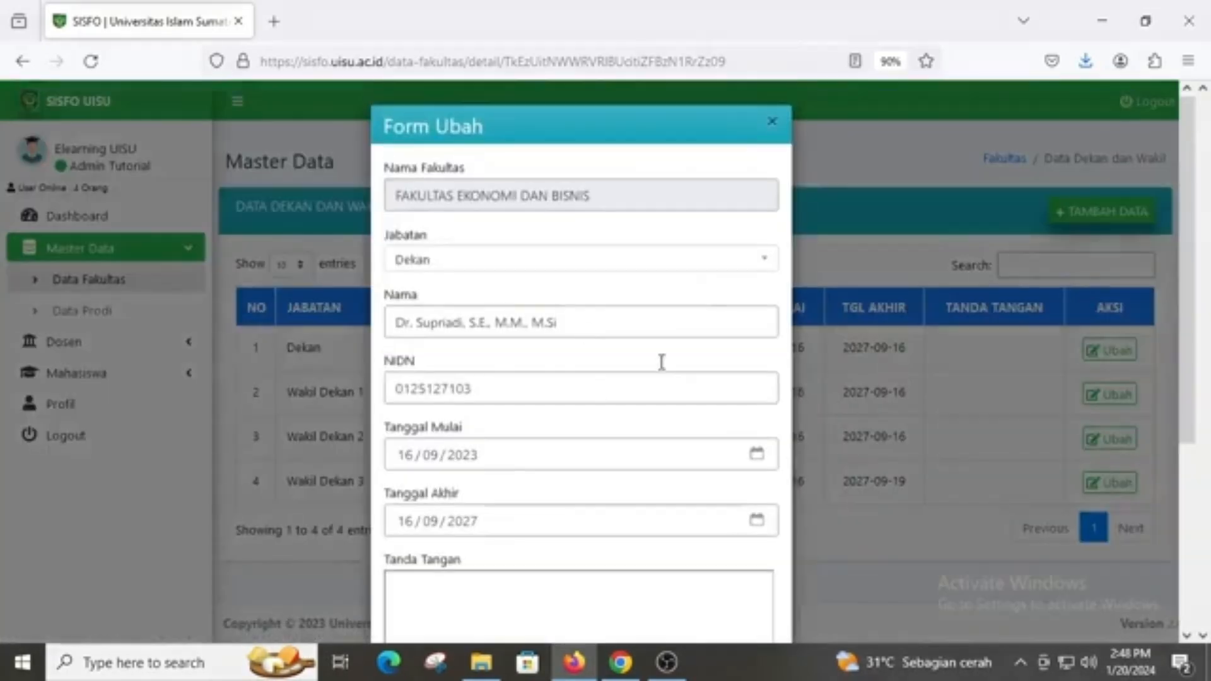
scroll(609, 356, down, 3)
scroll(603, 372, up, 3)
scroll(495, 312, down, 3)
scroll(530, 435, down, 1)
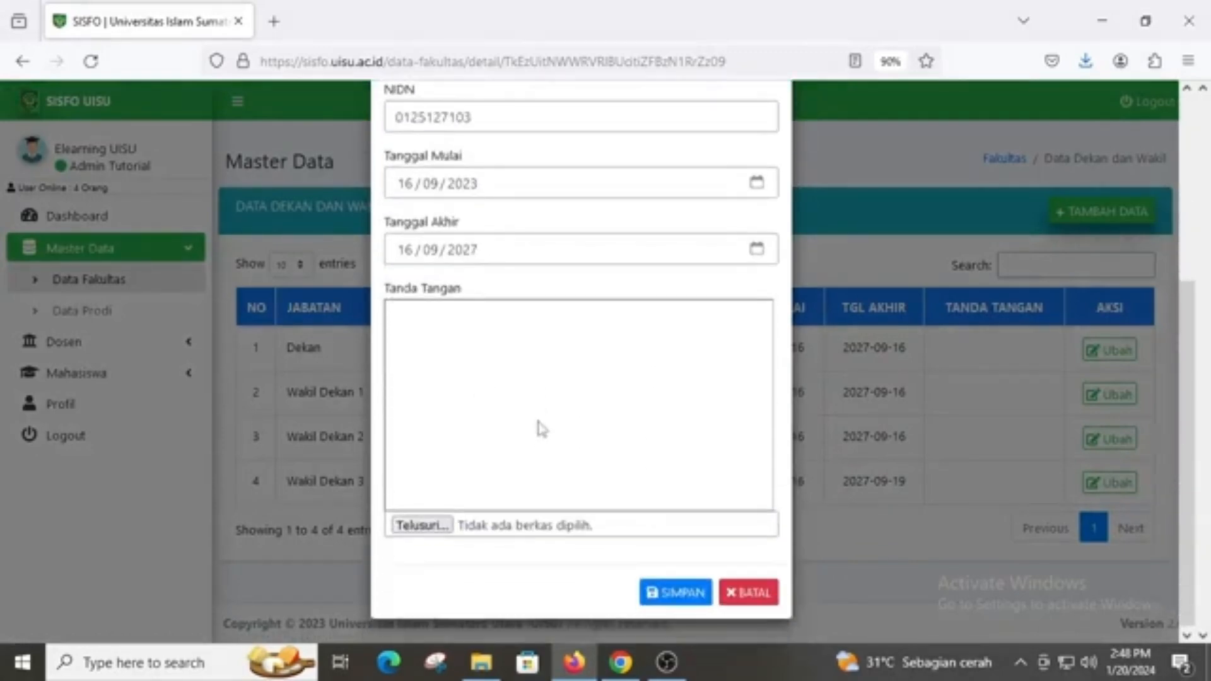
scroll(544, 449, up, 1)
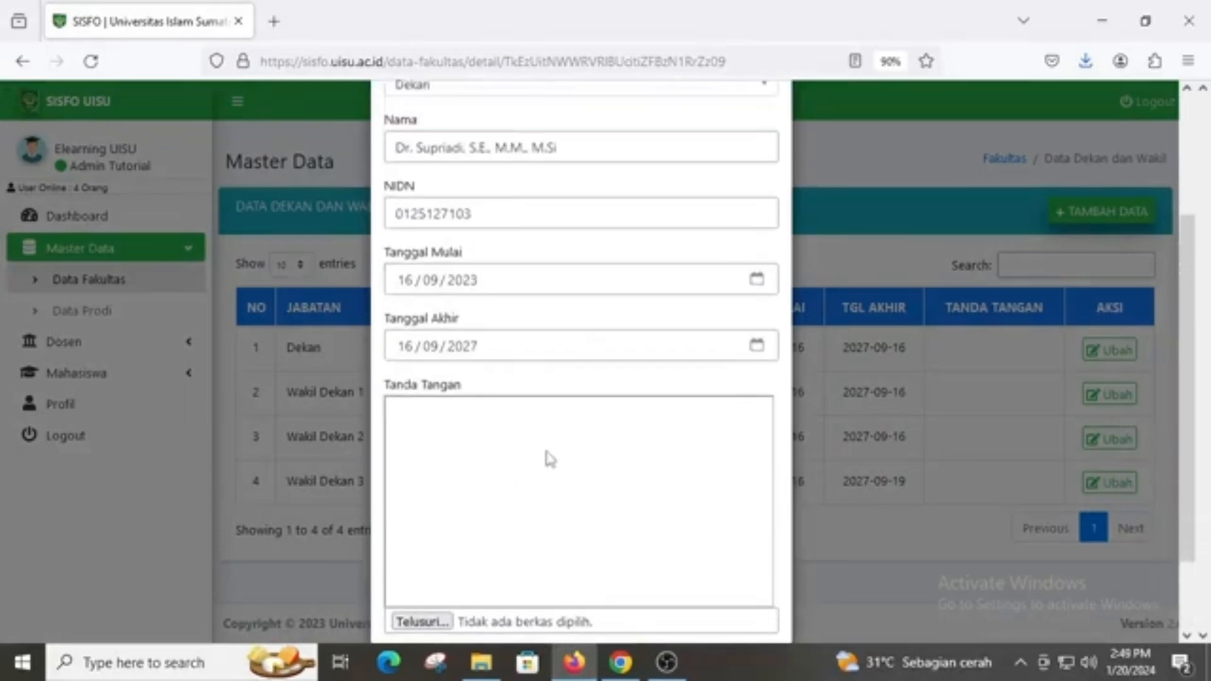
scroll(547, 458, up, 2)
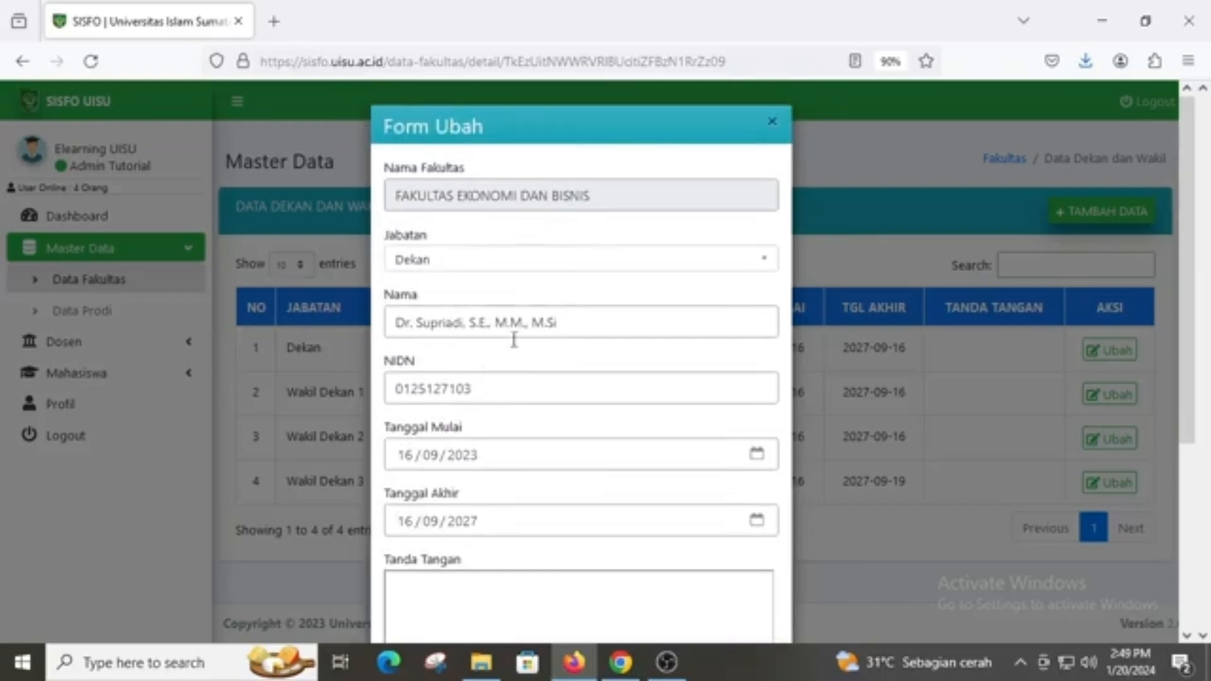
scroll(502, 394, down, 3)
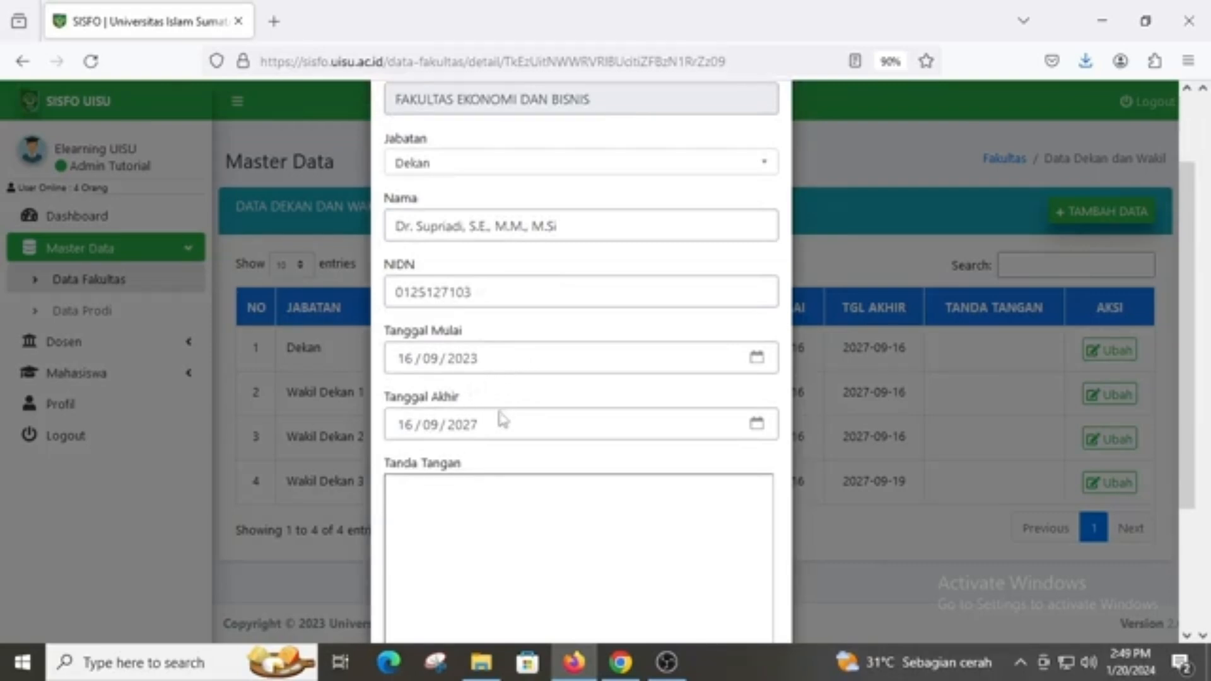
scroll(505, 420, down, 3)
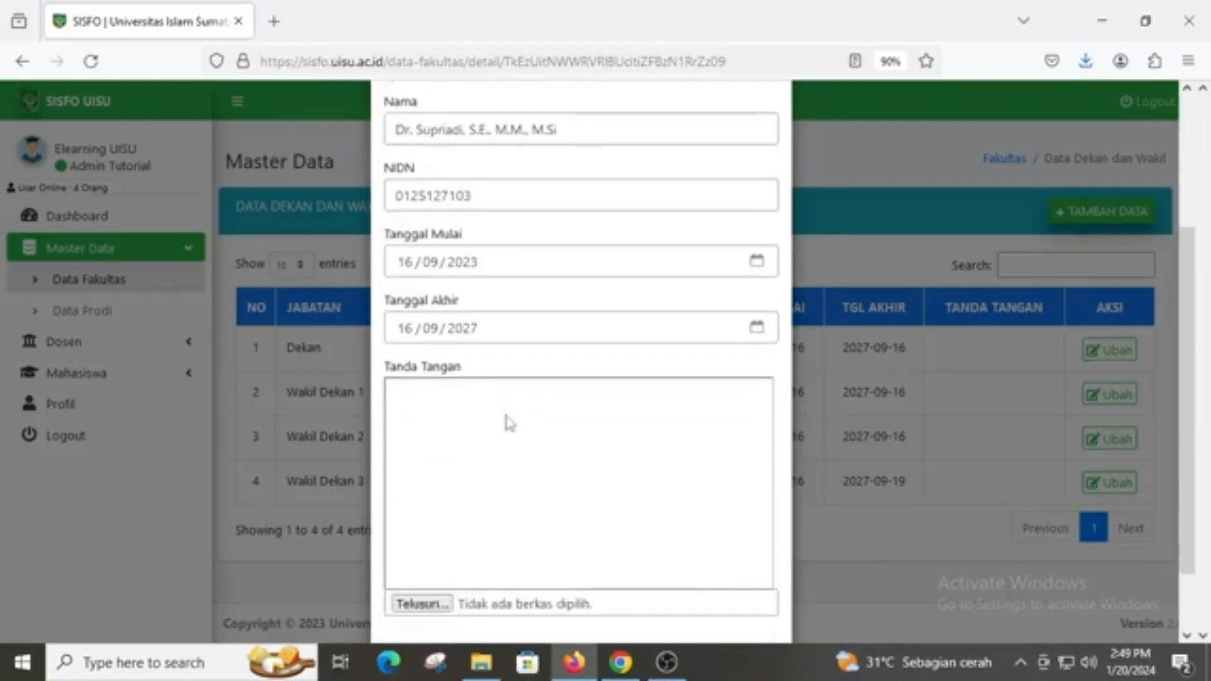
scroll(524, 340, up, 6)
scroll(521, 346, down, 3)
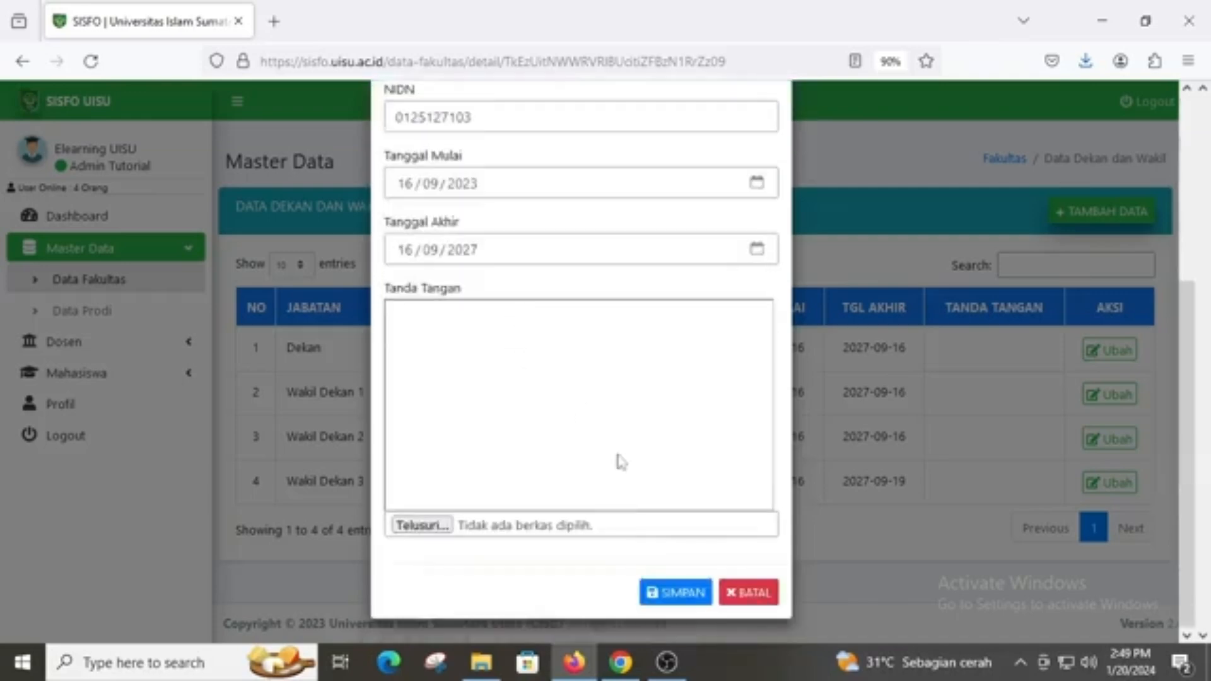
click(676, 589)
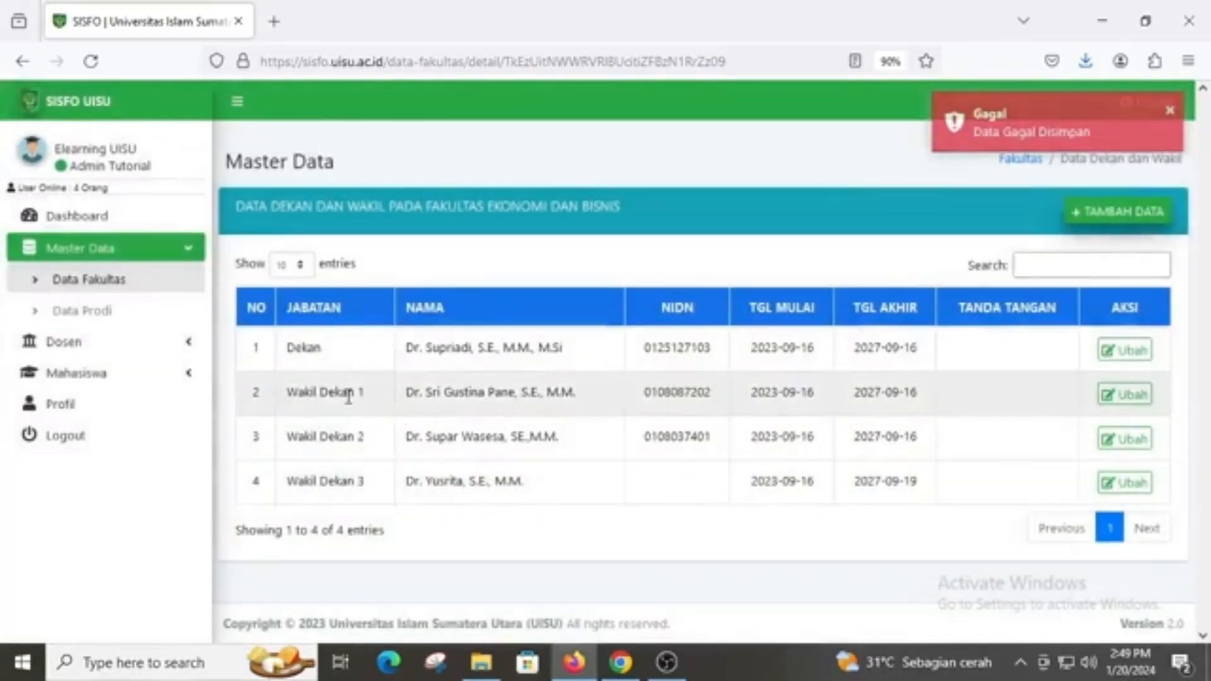
Check the Wakil Dekan 1 record without saving, then go to Data Prodi
click(1123, 395)
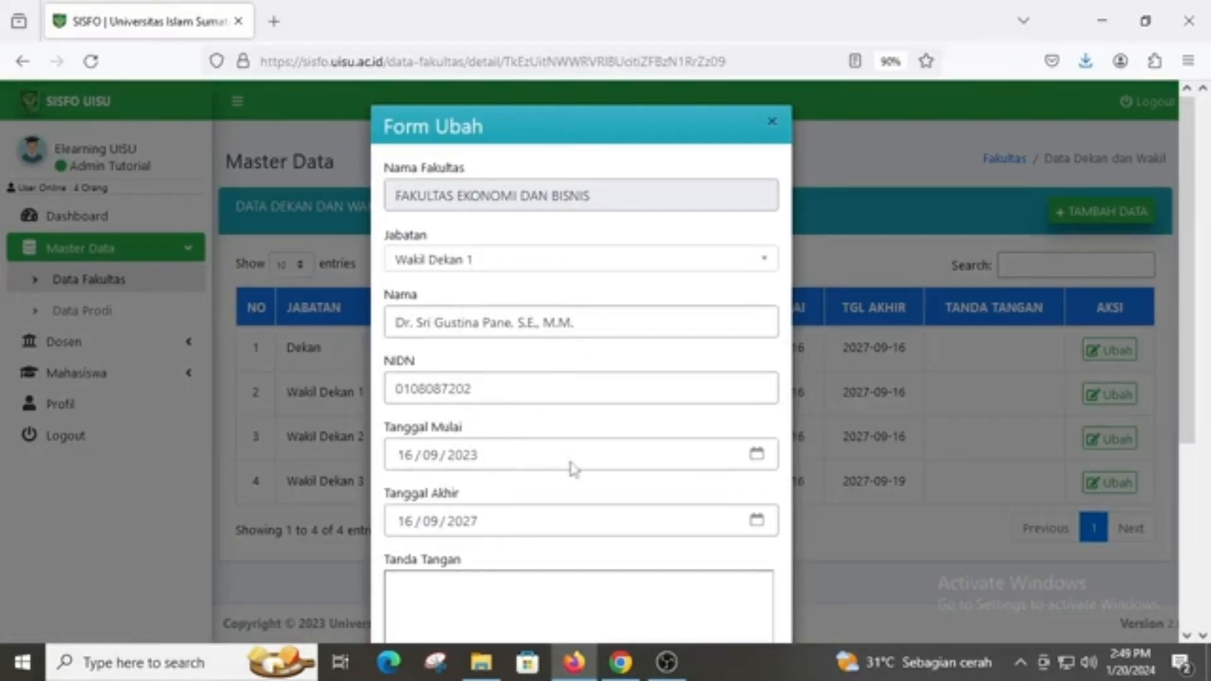
scroll(573, 467, down, 1)
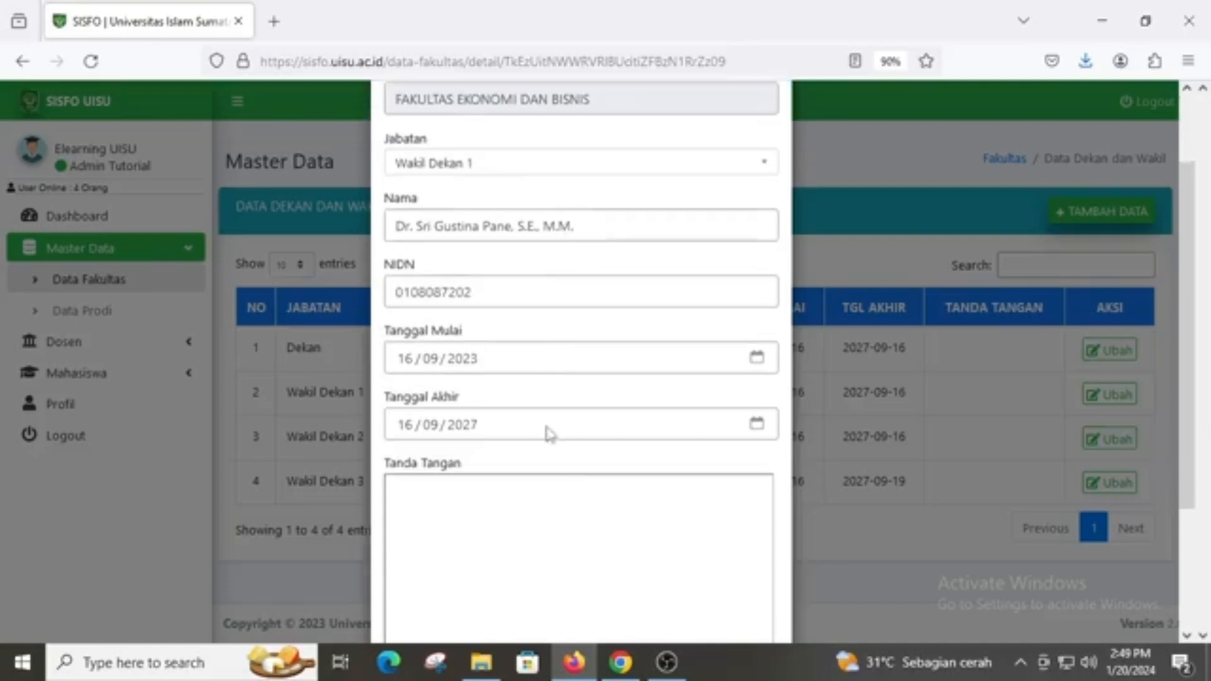
scroll(546, 433, down, 1)
scroll(551, 434, down, 1)
click(732, 591)
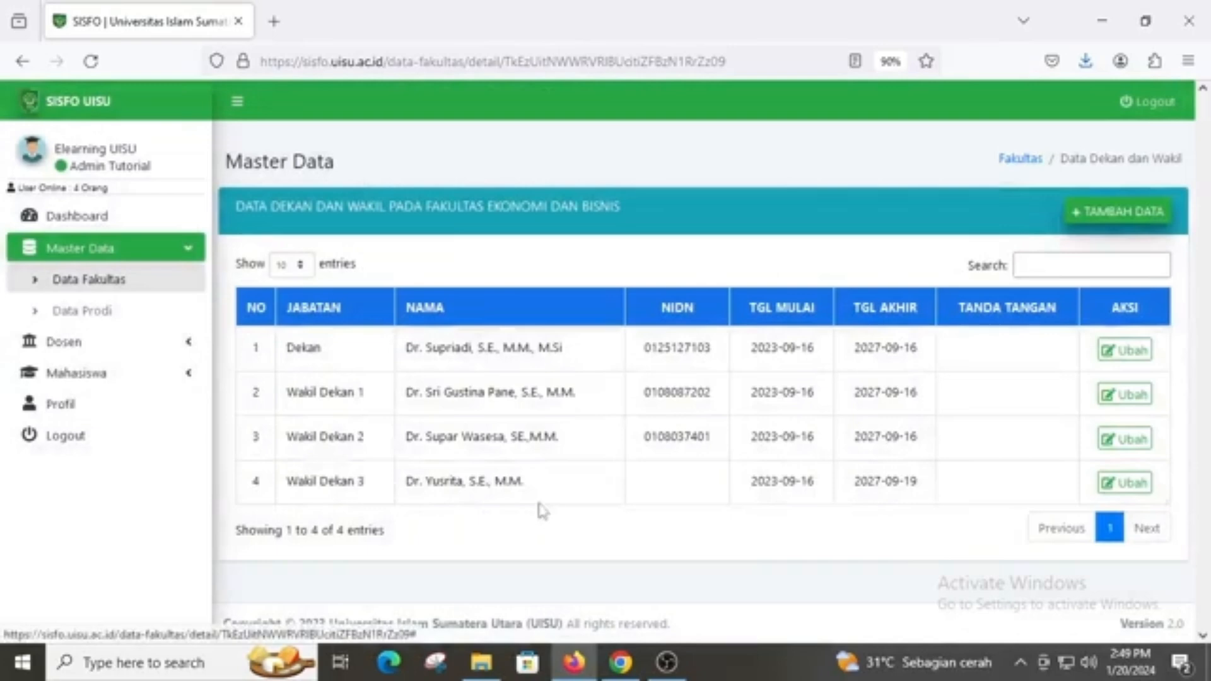
click(120, 325)
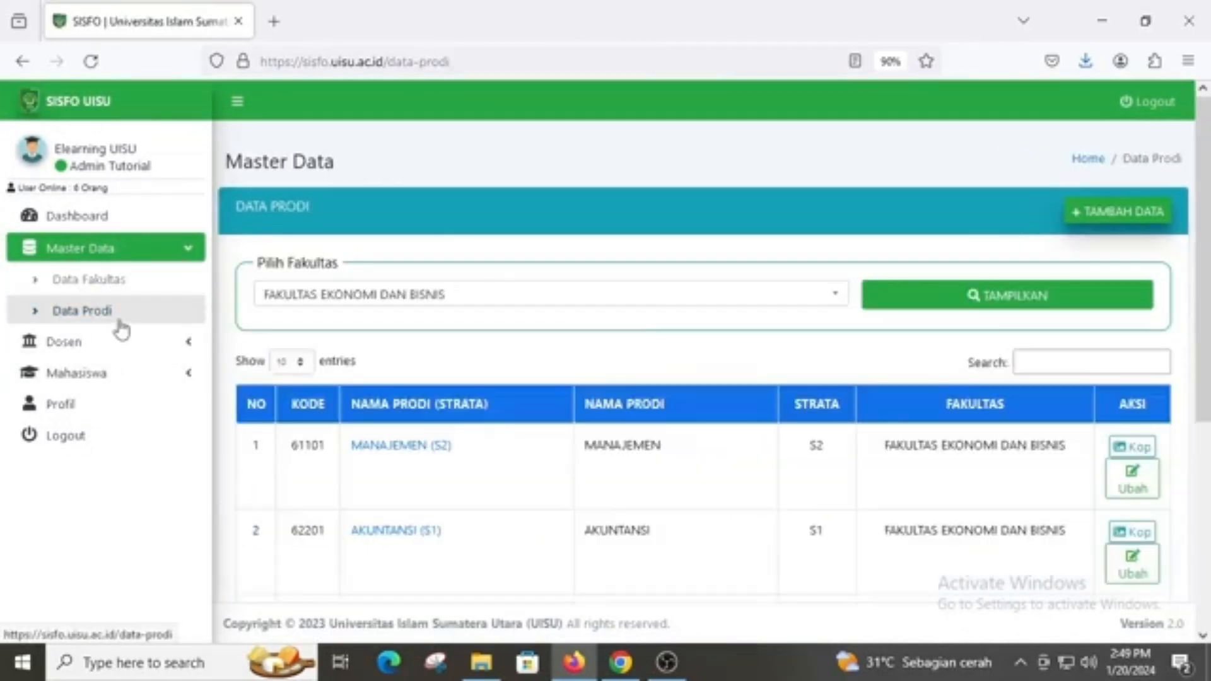
Open the Kaprodi record page for KEWIRAUSAHAAN (S1) from the Data Prodi table
scroll(392, 398, down, 3)
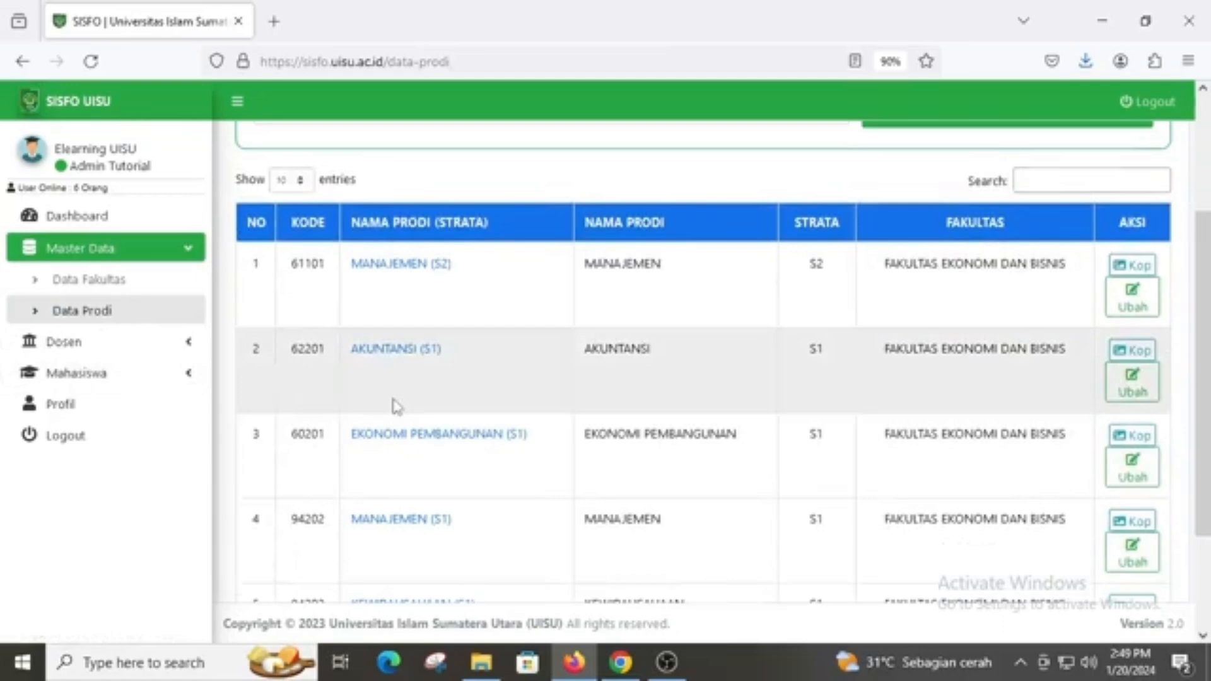
scroll(396, 406, down, 3)
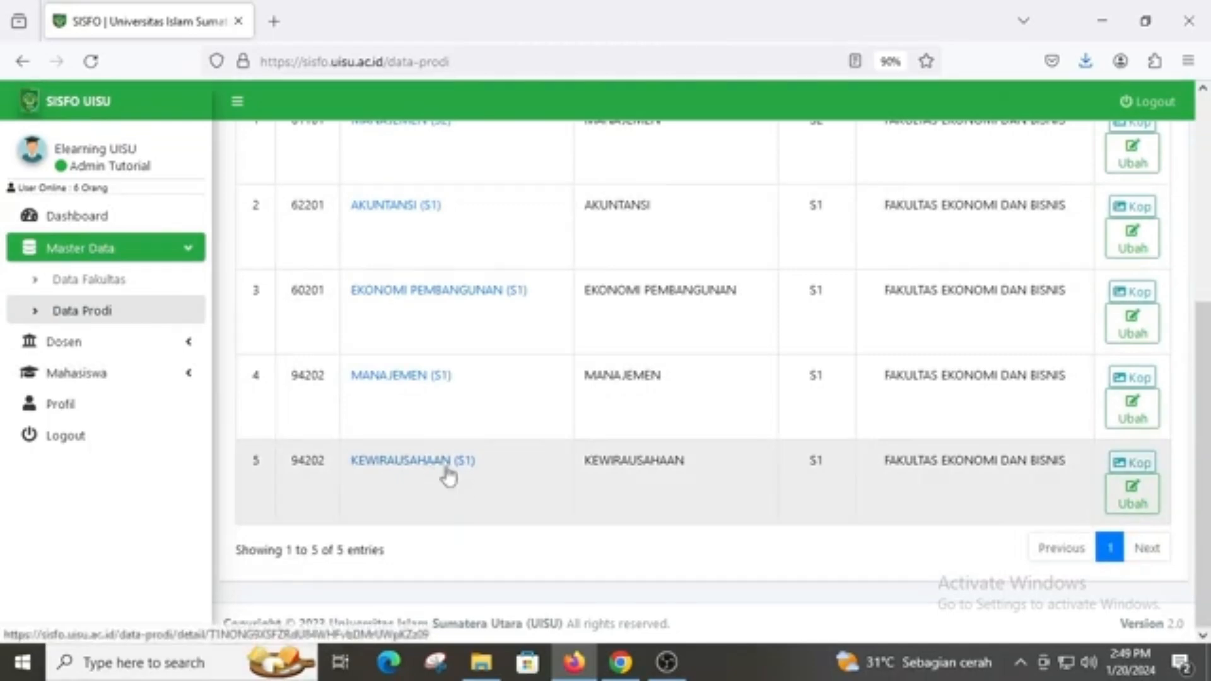
click(448, 467)
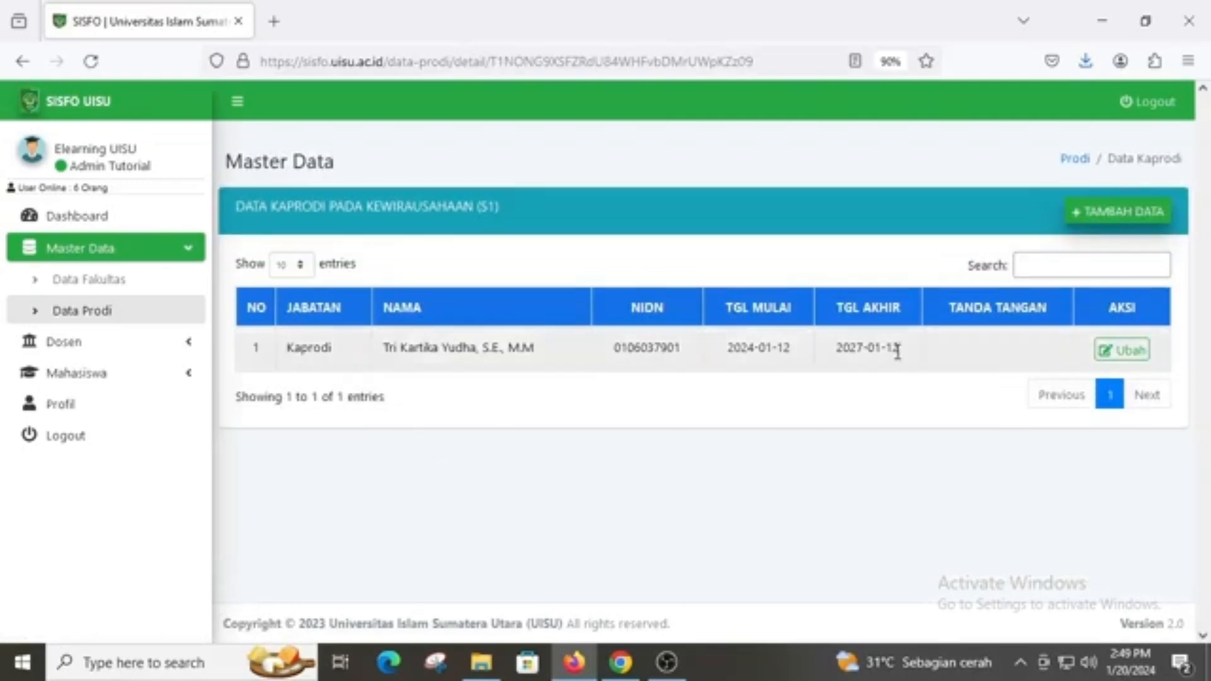
Look over the Kewirausahaan Kaprodi form, cancel without changes, and return to Data Prodi
click(1137, 351)
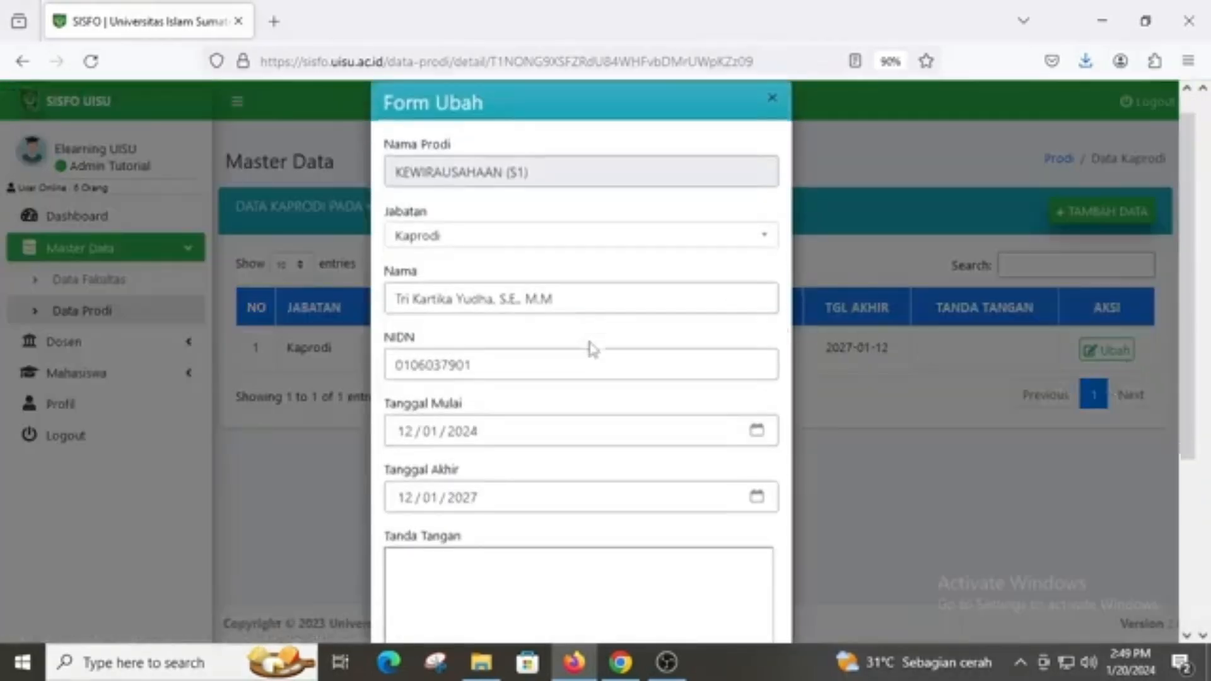
scroll(592, 348, down, 2)
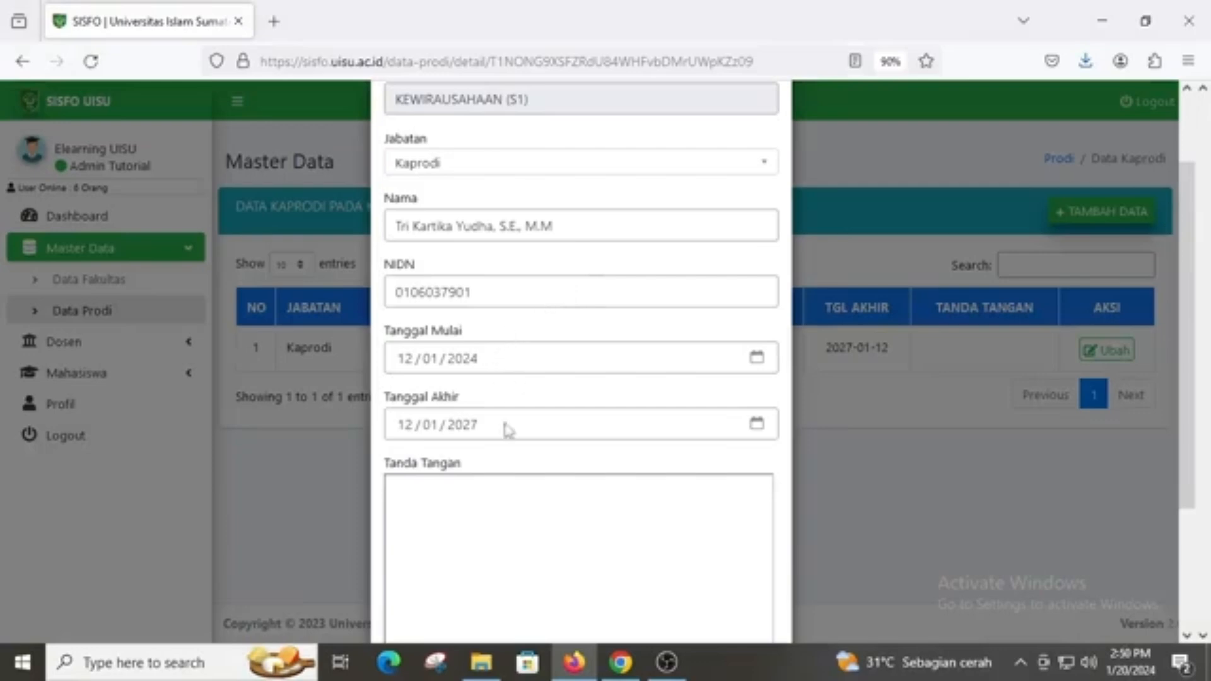
scroll(532, 462, down, 5)
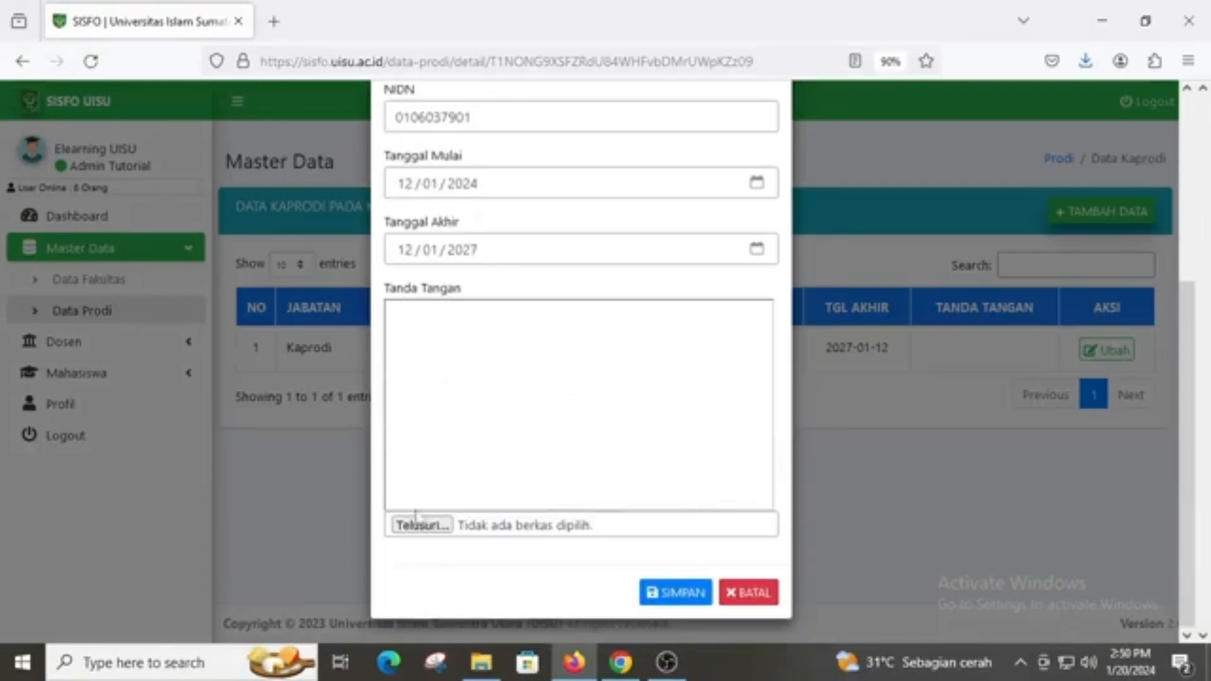
click(759, 603)
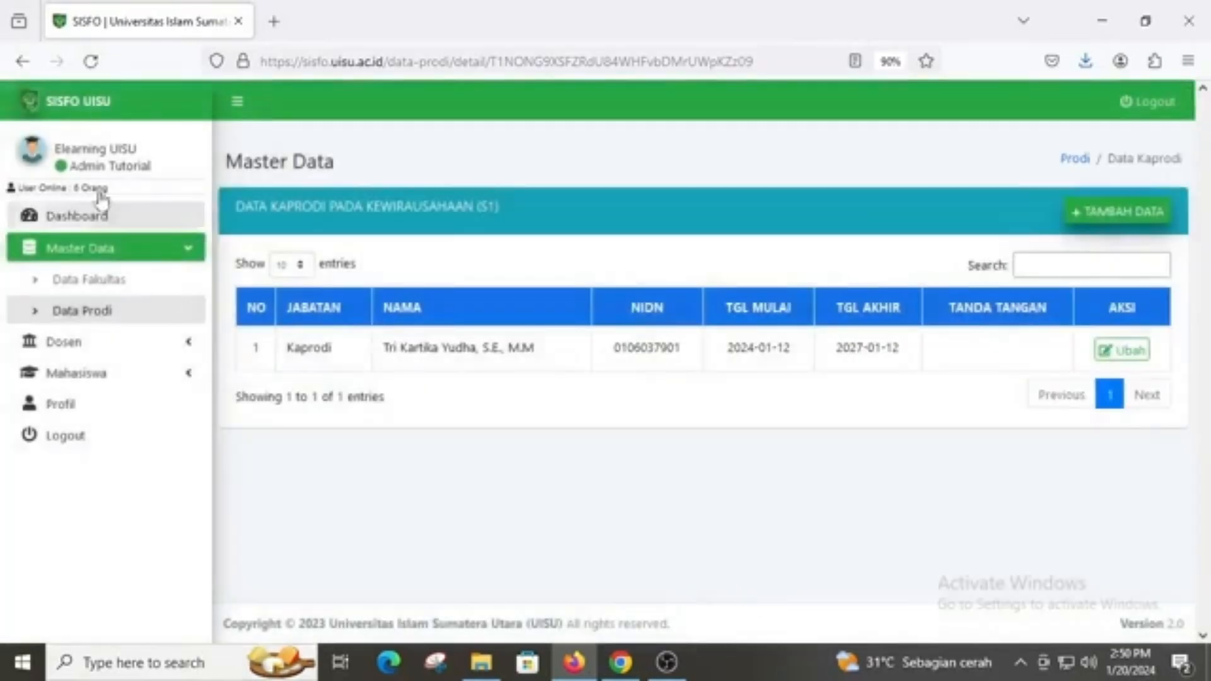
click(22, 61)
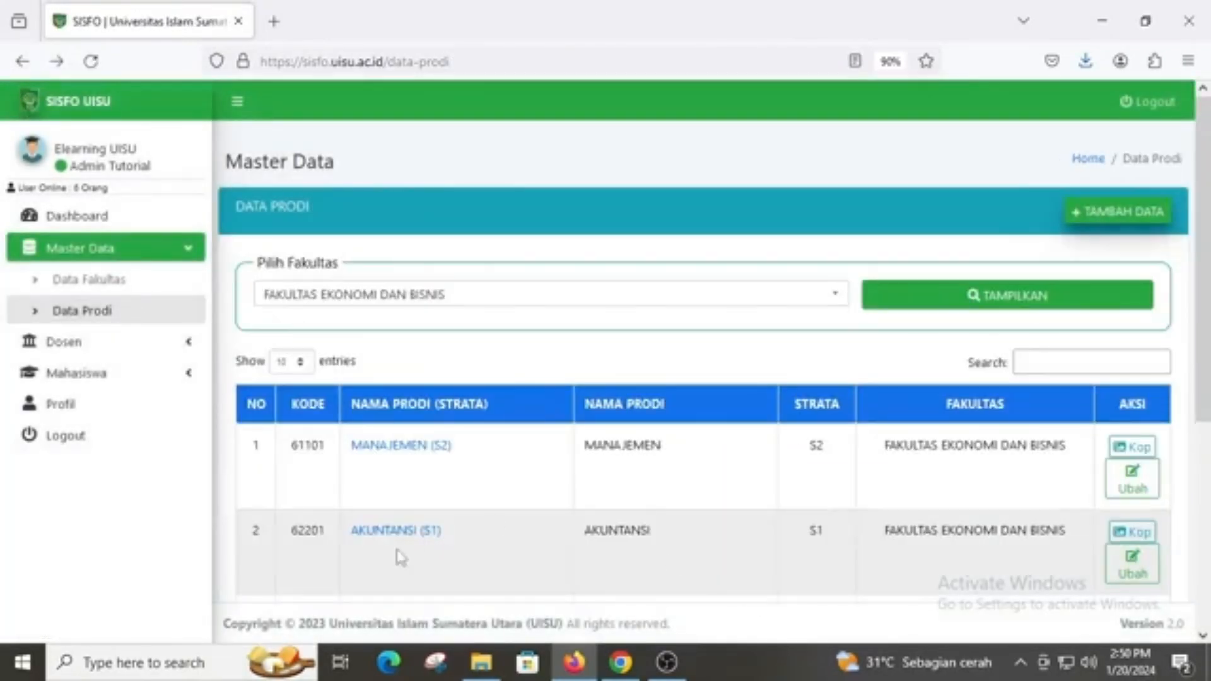
scroll(406, 498, down, 2)
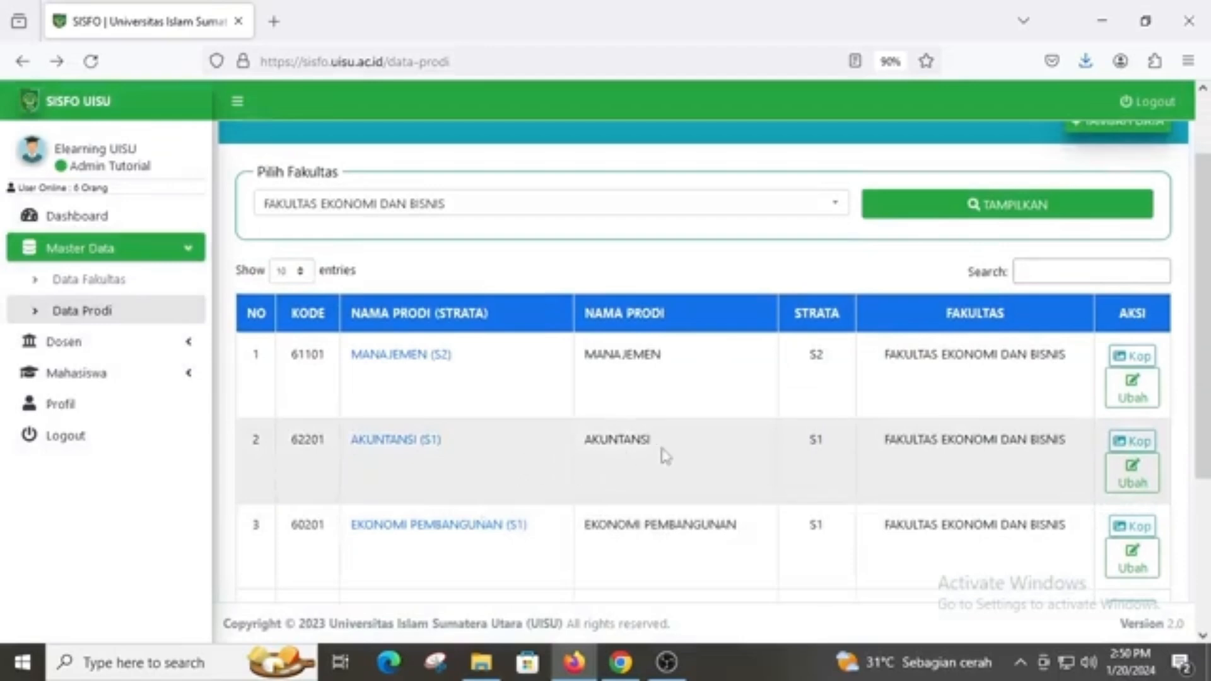
scroll(649, 476, down, 2)
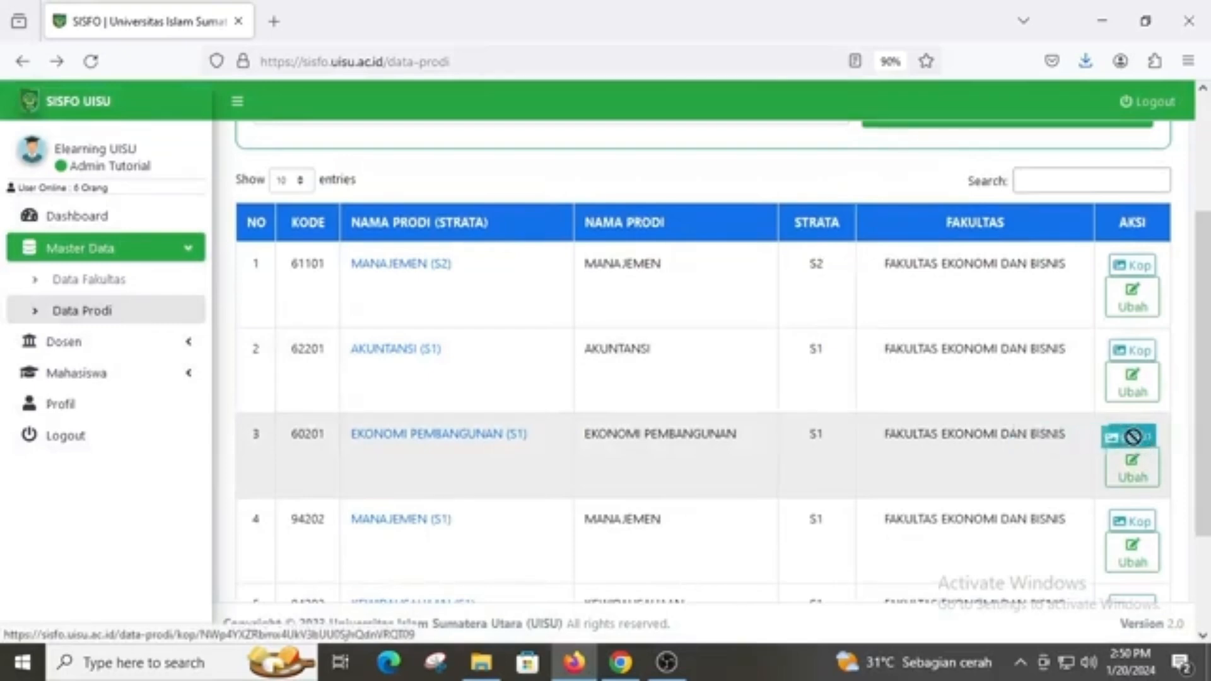
scroll(1135, 448, down, 2)
click(1129, 431)
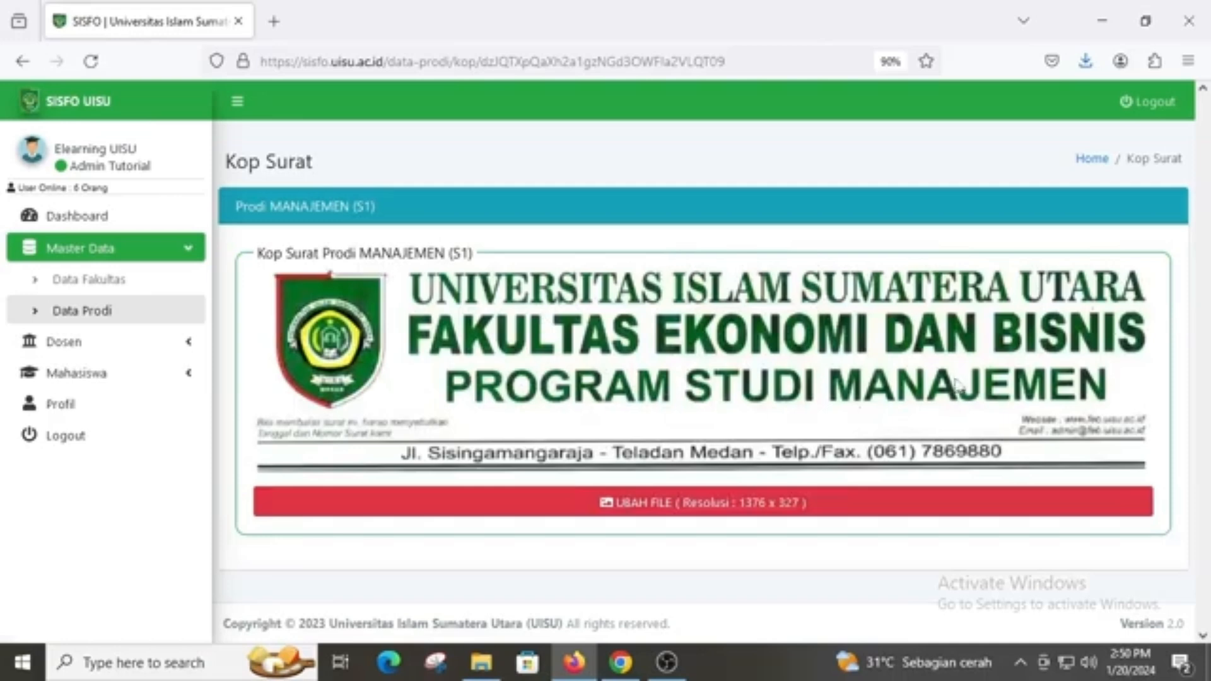
click(22, 61)
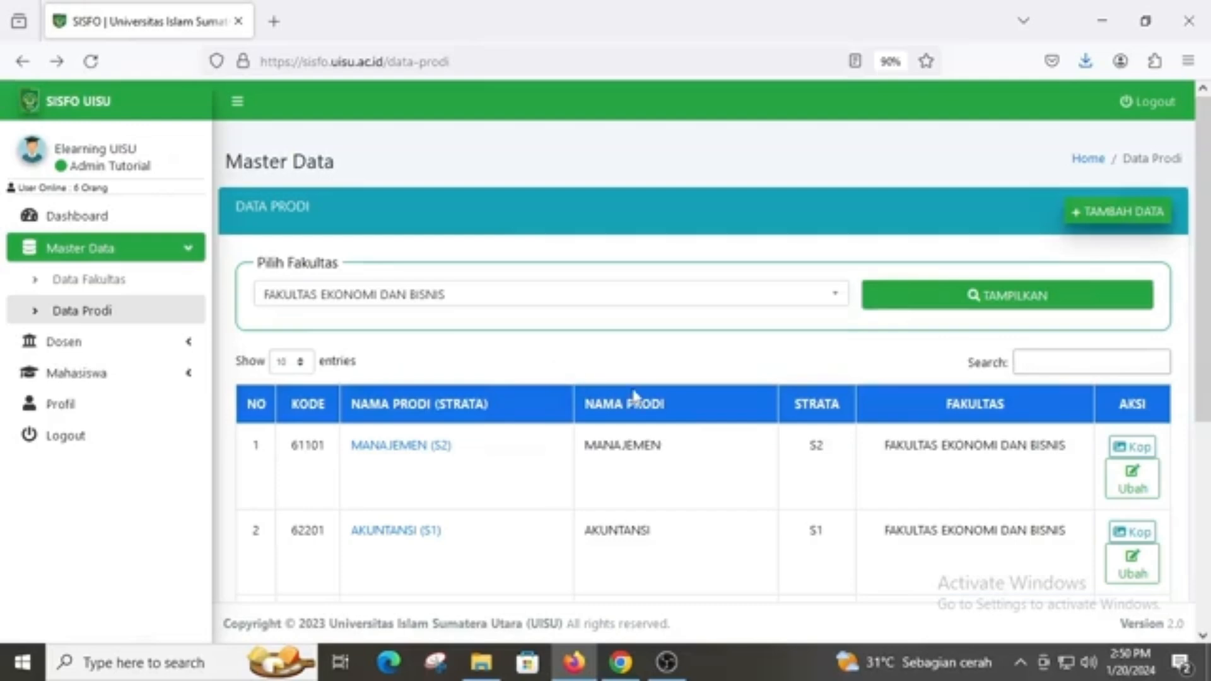
Expand the Dosen sidebar menu to show SK Dekan and Surat Tugas
scroll(617, 392, down, 2)
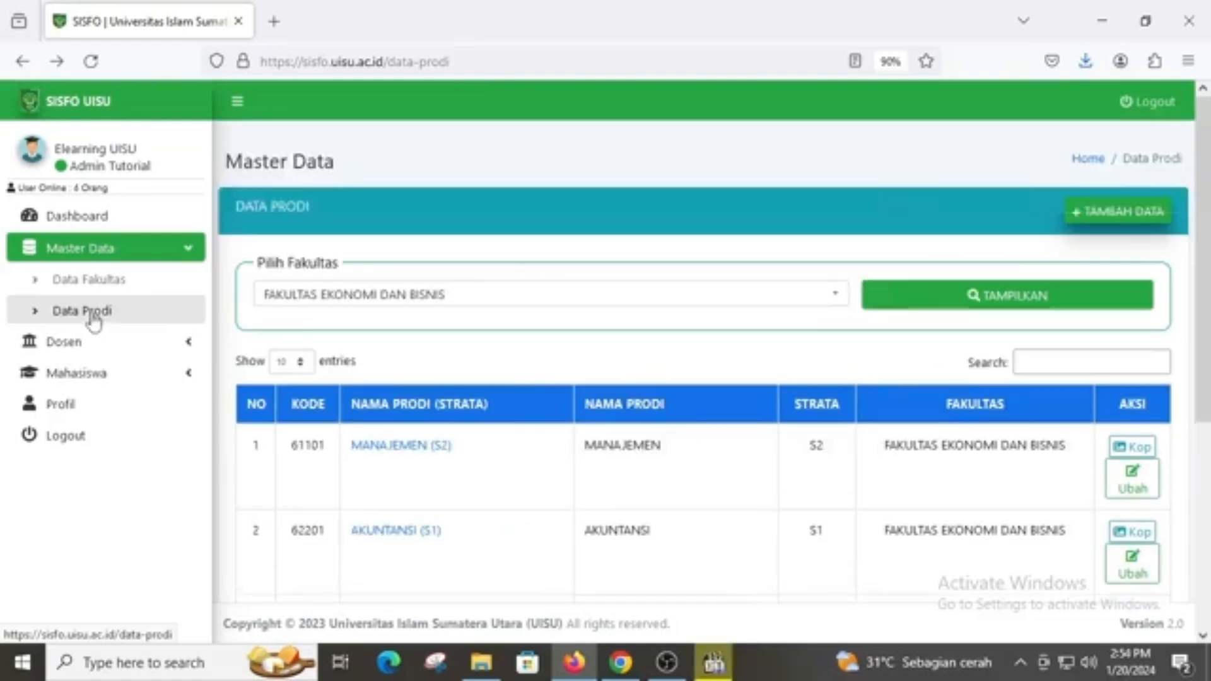
click(98, 352)
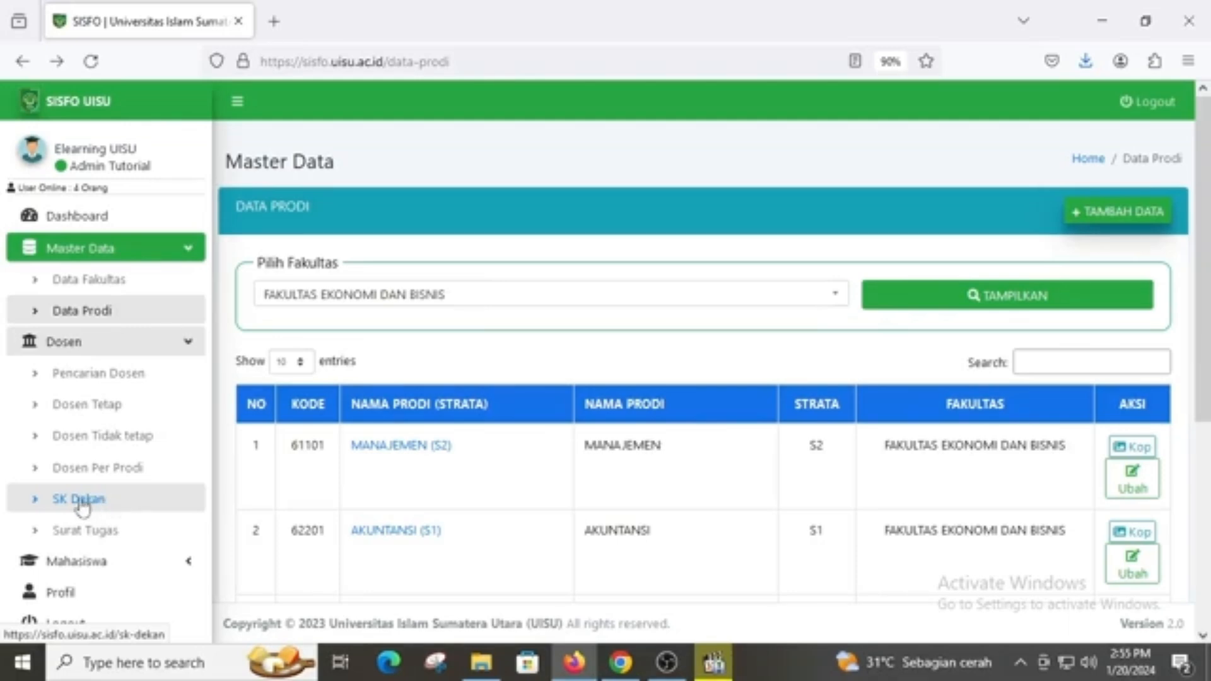
Open SK Dekan for Fakultas Ekonomi dan Bisnis and generate the Manajemen (S1) PDF
click(82, 498)
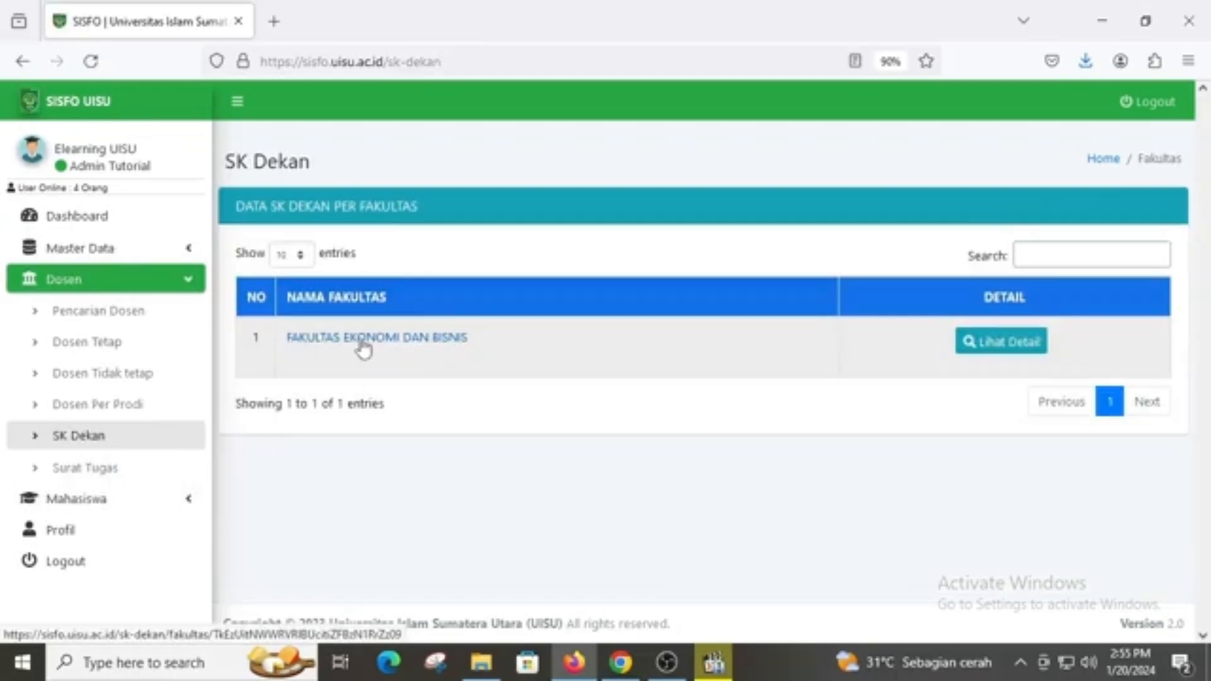
click(368, 346)
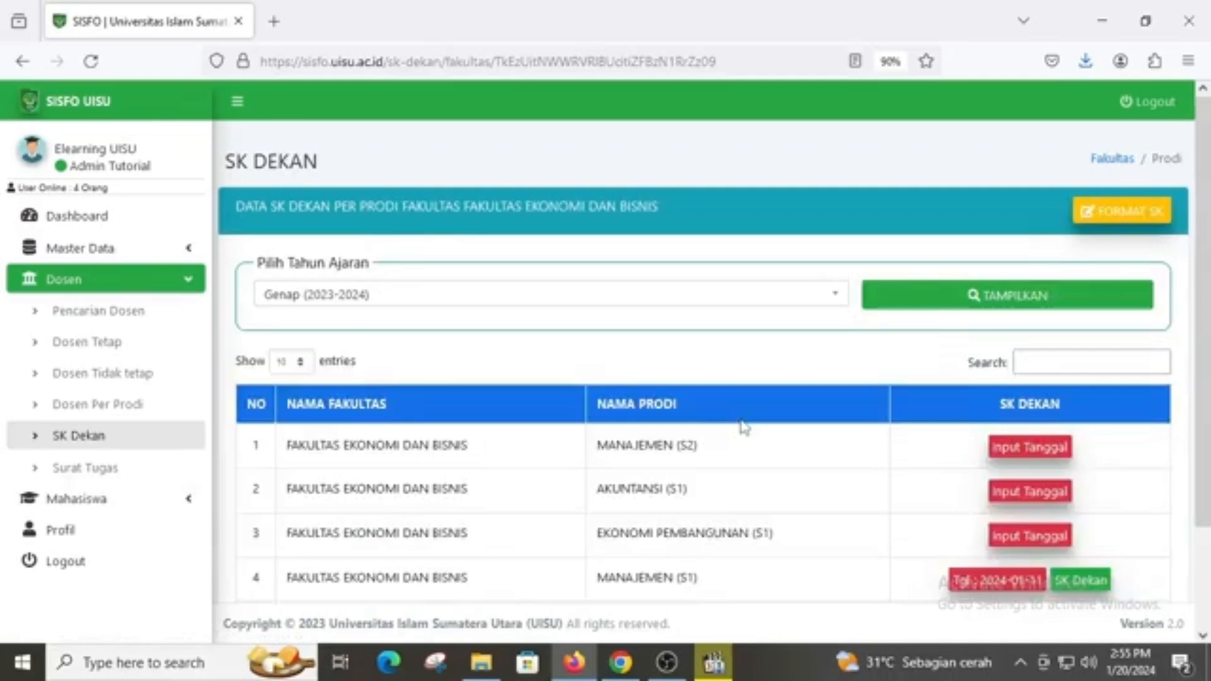
scroll(741, 426, down, 2)
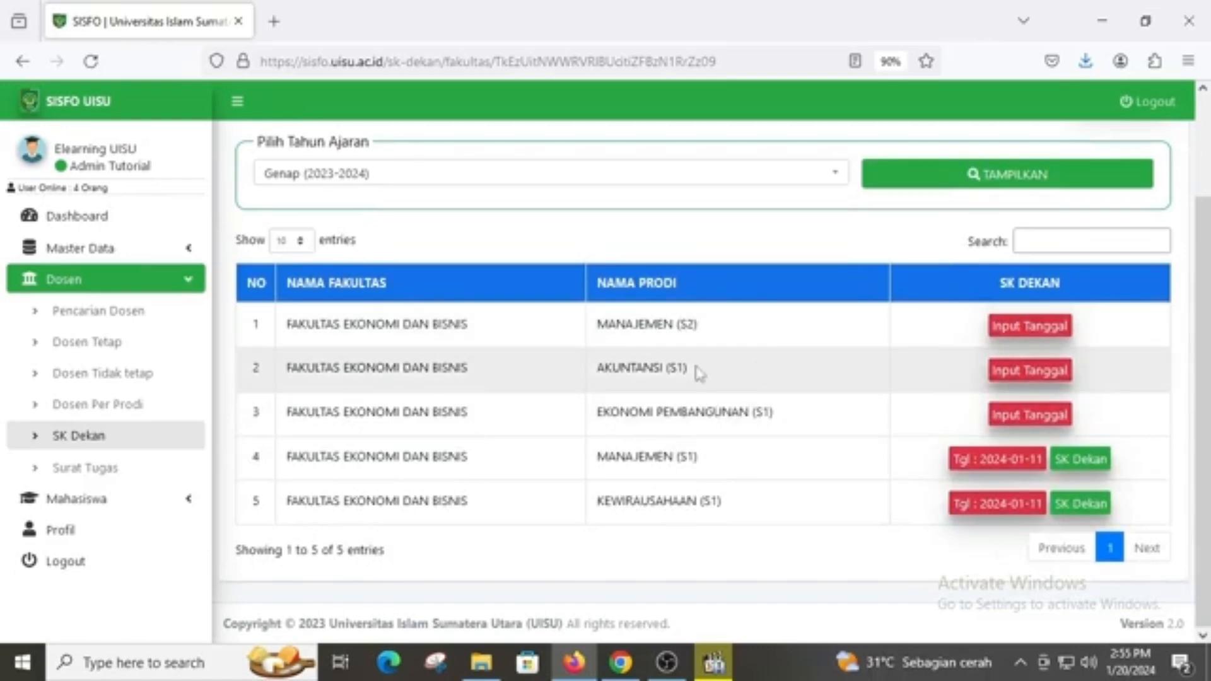
scroll(697, 375, up, 2)
scroll(698, 376, down, 2)
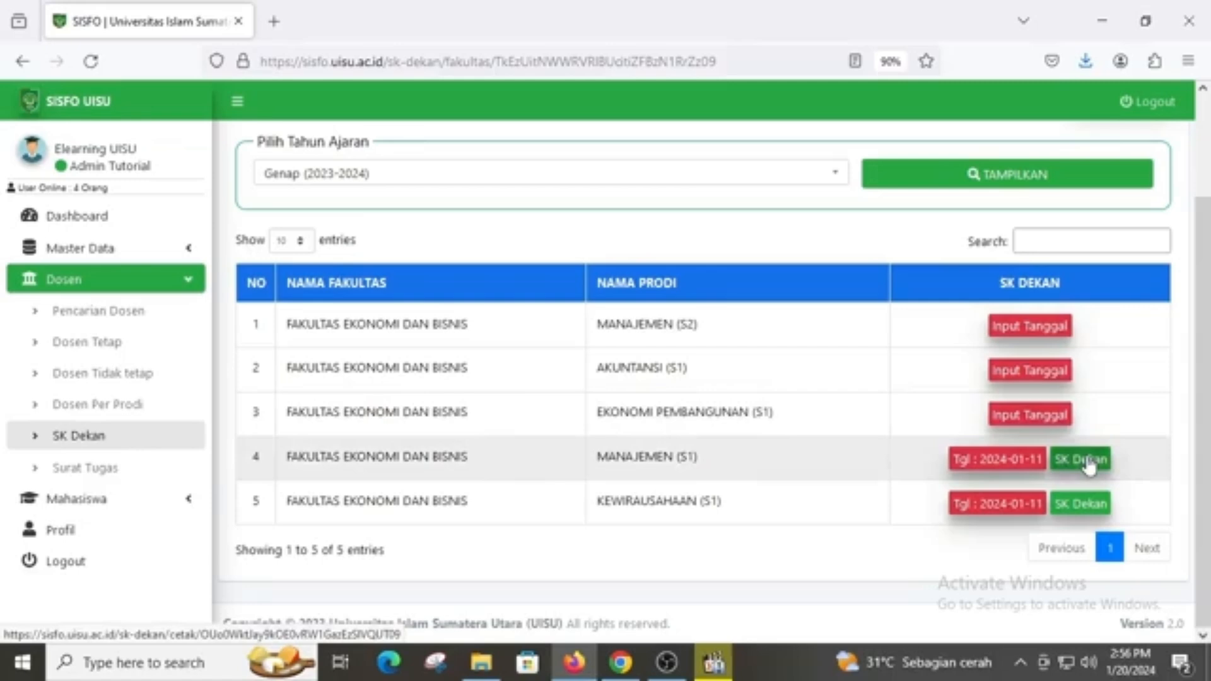
click(1088, 463)
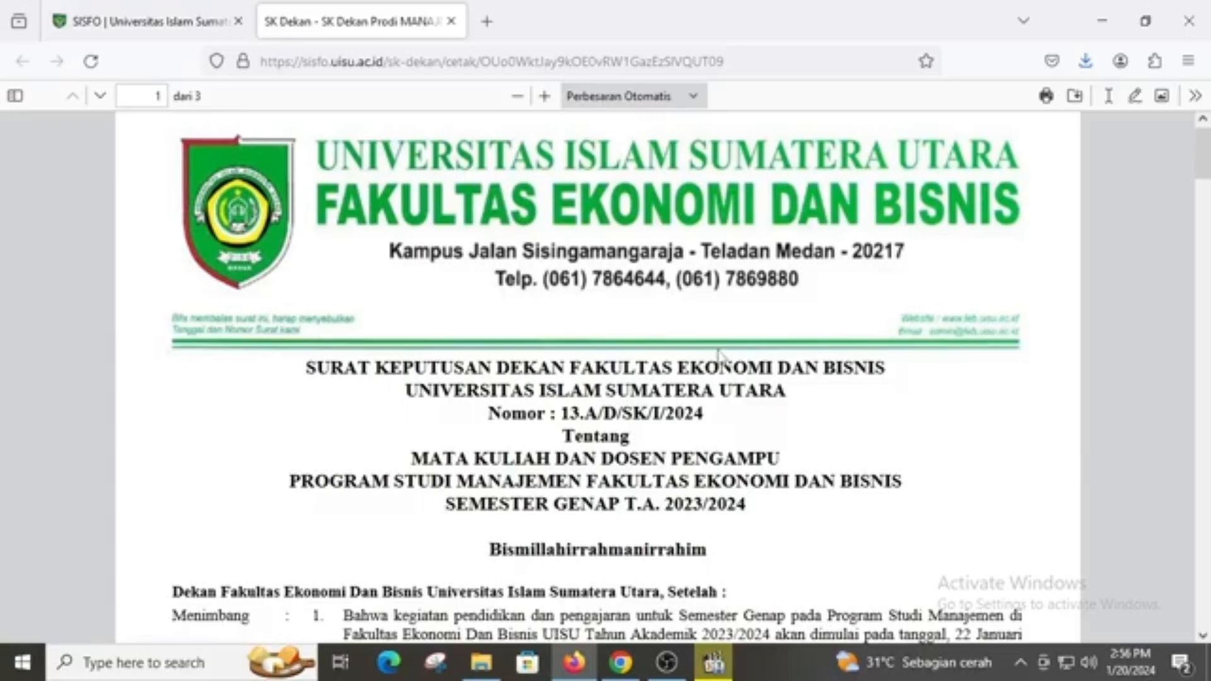
Scroll through the three pages of the Manajemen (S1) SK Dekan PDF and back to page 1
scroll(719, 353, down, 15)
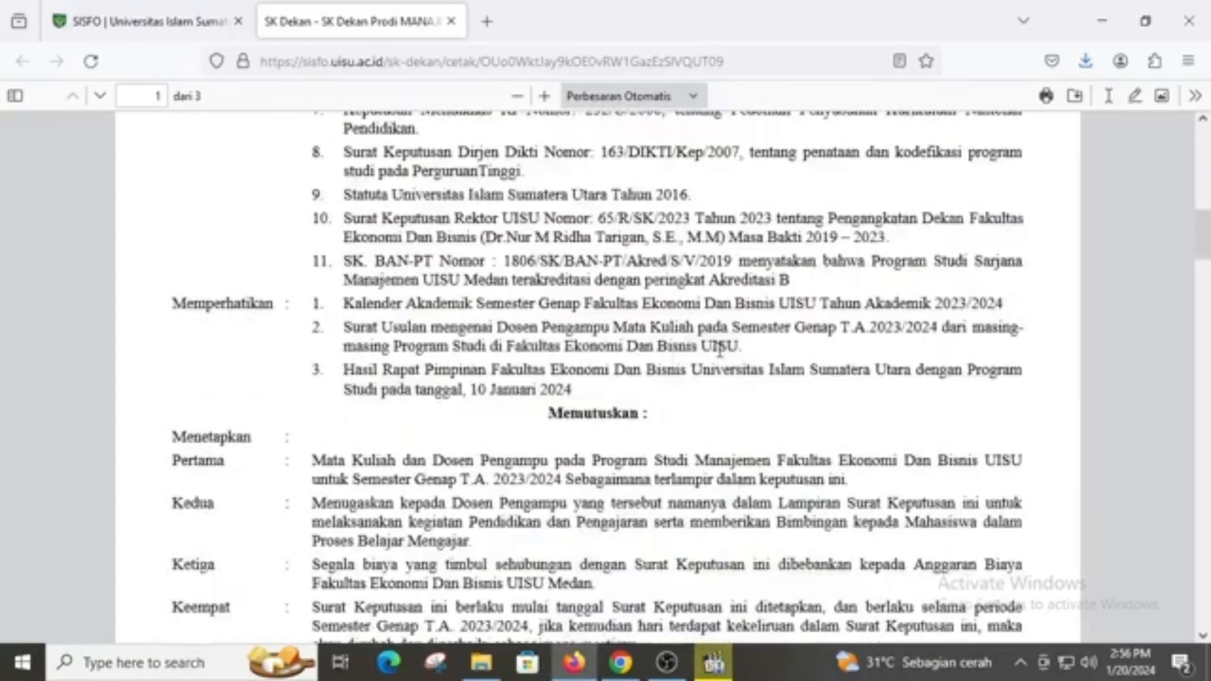
scroll(719, 356, down, 10)
scroll(719, 356, up, 10)
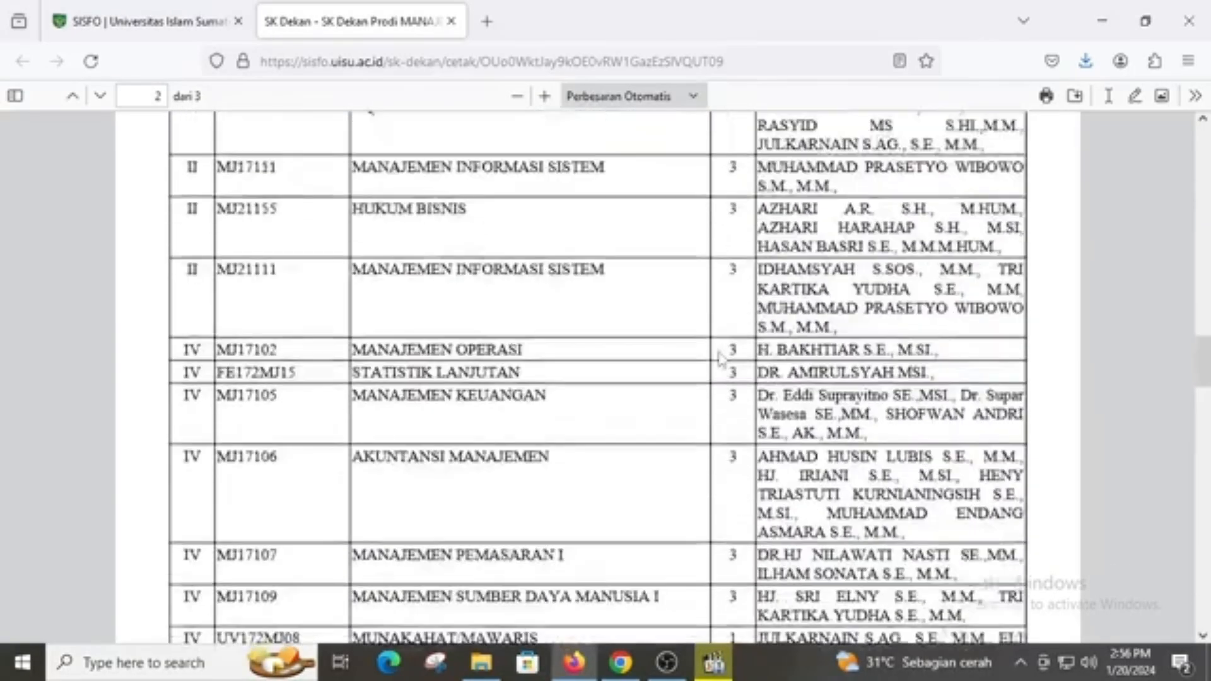
scroll(719, 358, down, 3)
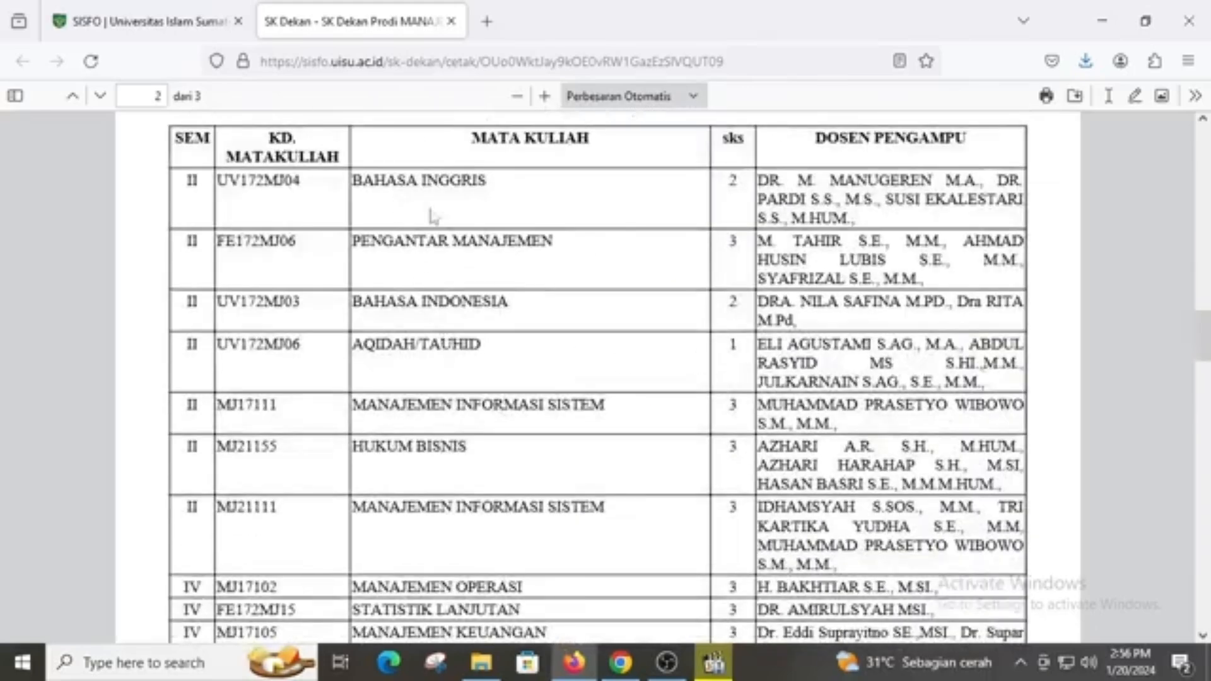
scroll(562, 230, down, 8)
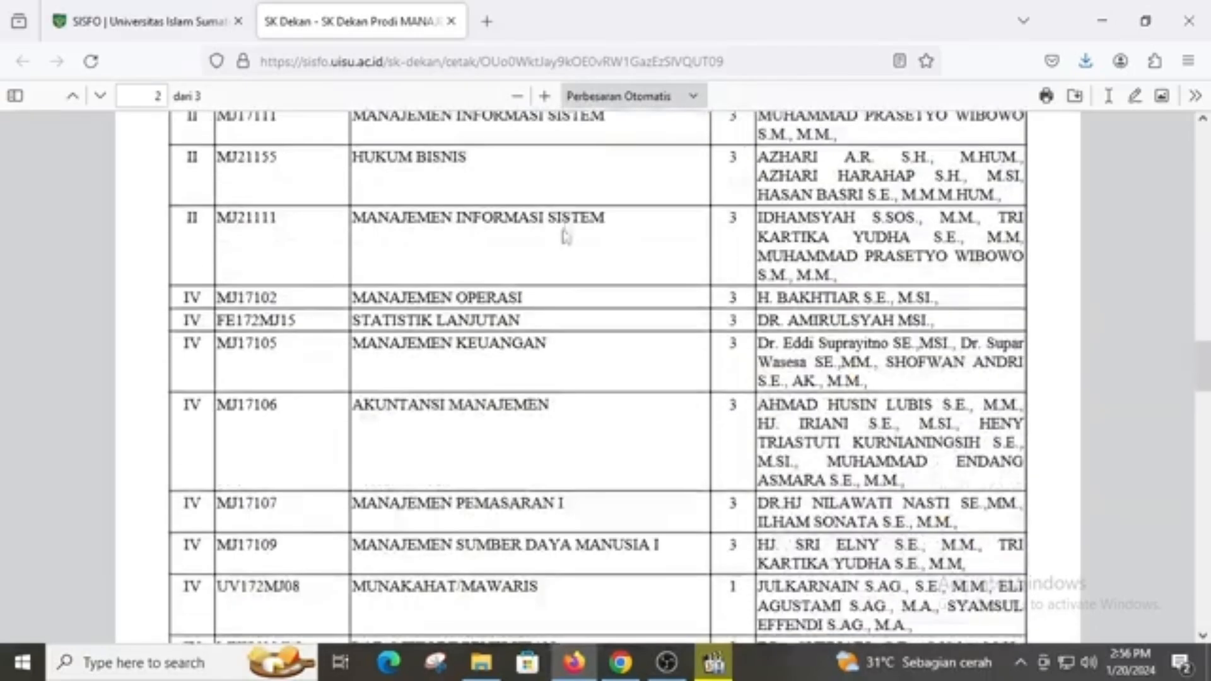
scroll(566, 243, down, 12)
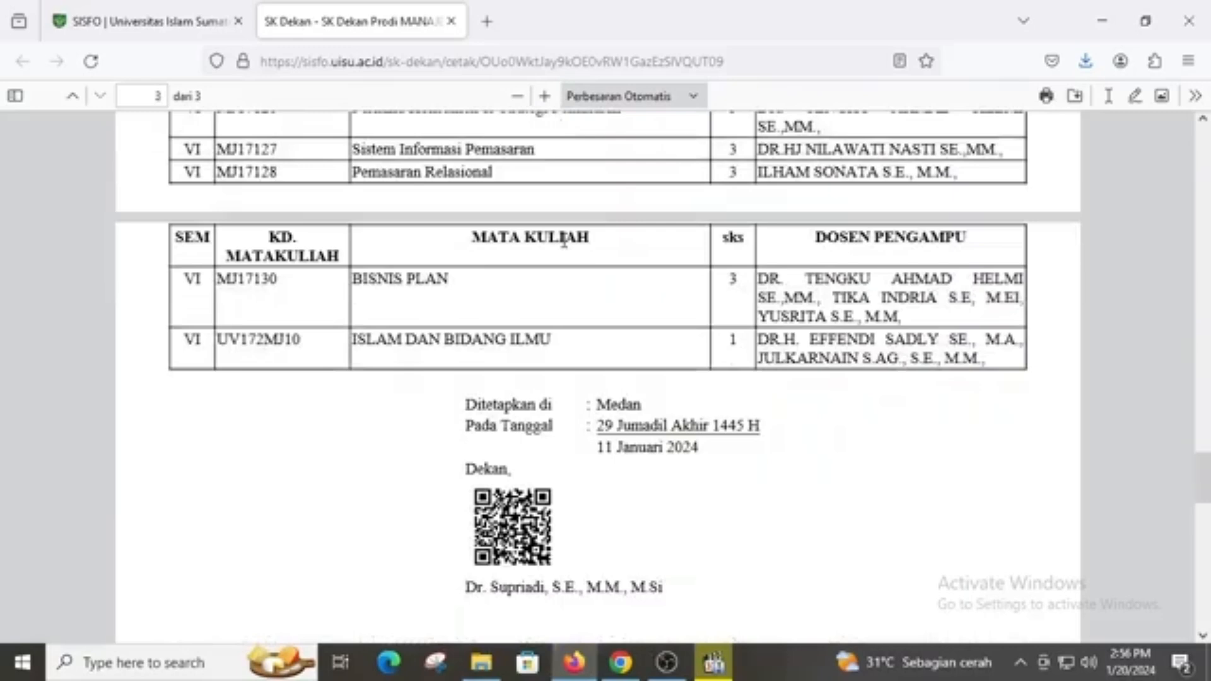
scroll(563, 241, down, 1)
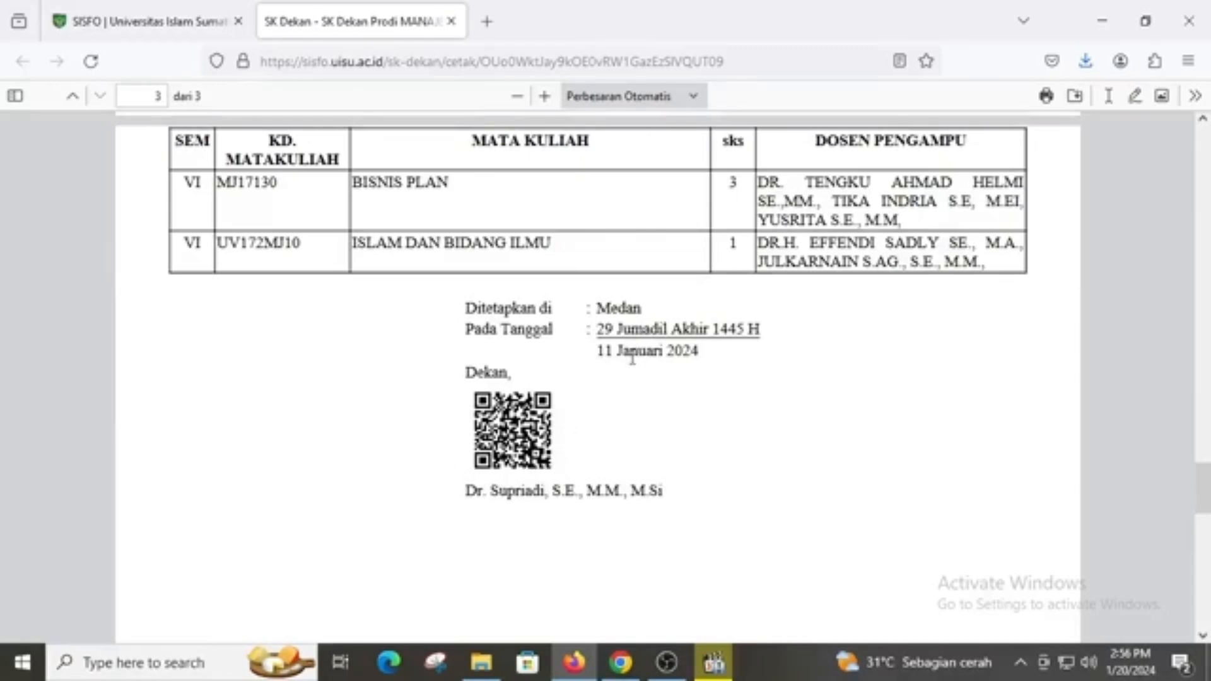
scroll(633, 353, up, 1)
scroll(660, 476, up, 10)
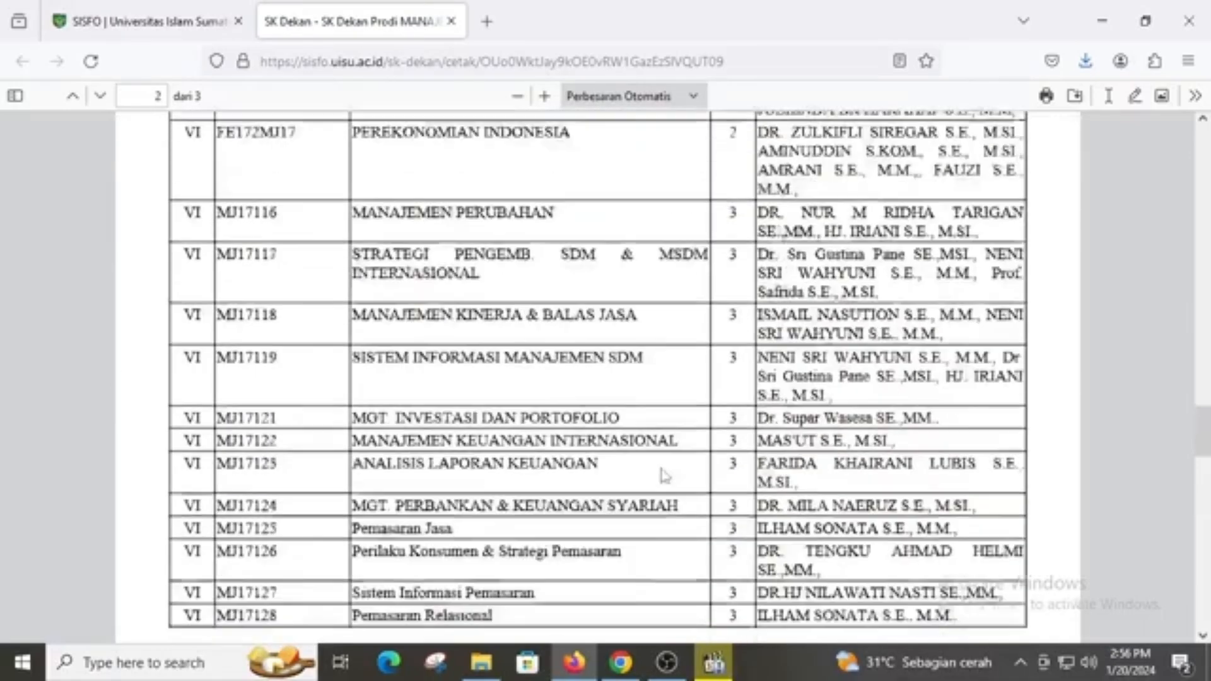
scroll(663, 476, up, 15)
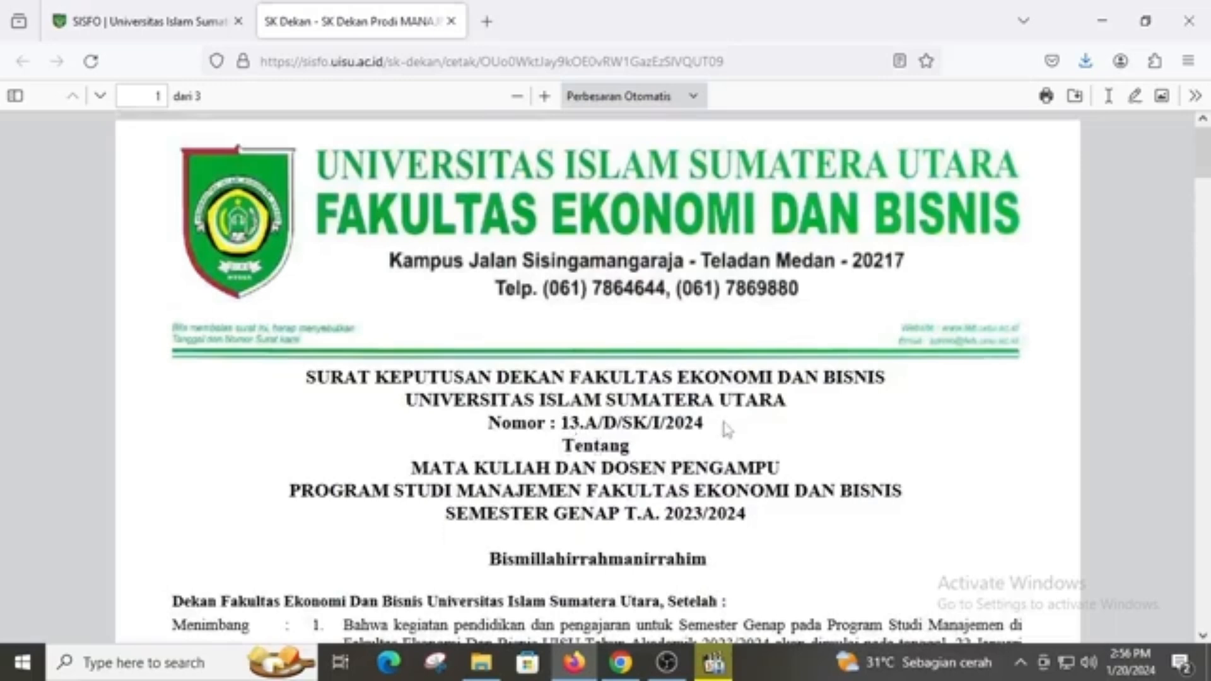
scroll(726, 429, down, 3)
scroll(725, 425, up, 3)
drag(559, 423, 720, 429)
scroll(720, 428, down, 6)
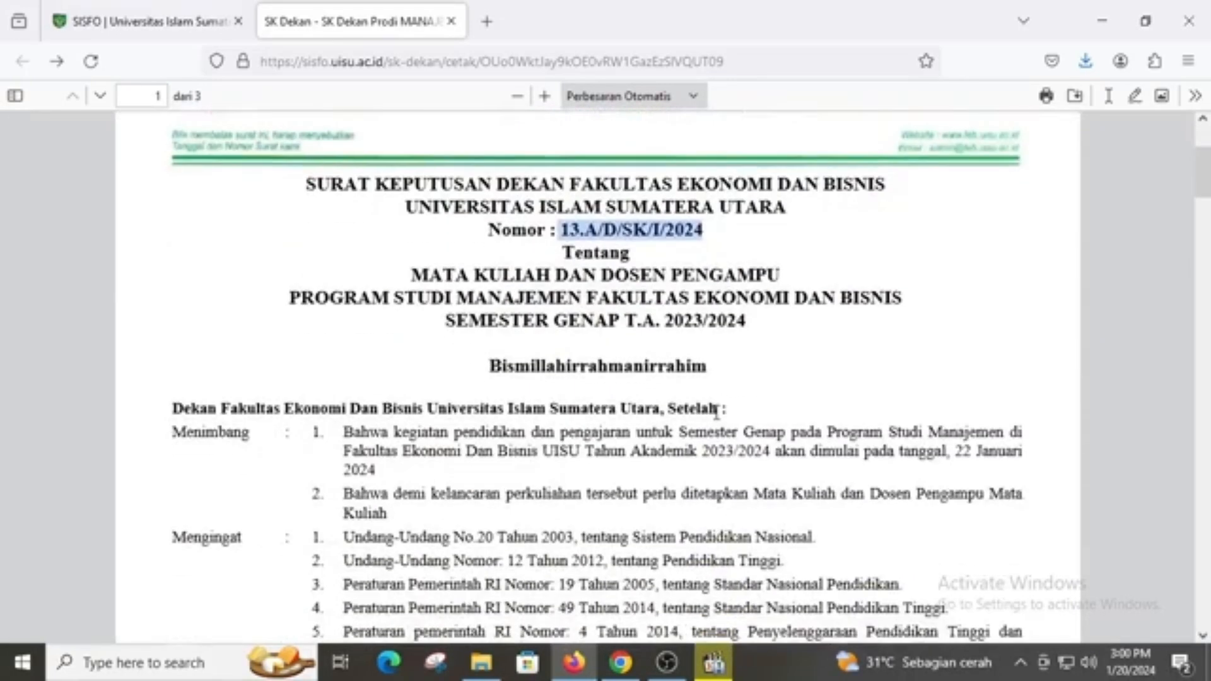
scroll(715, 413, down, 4)
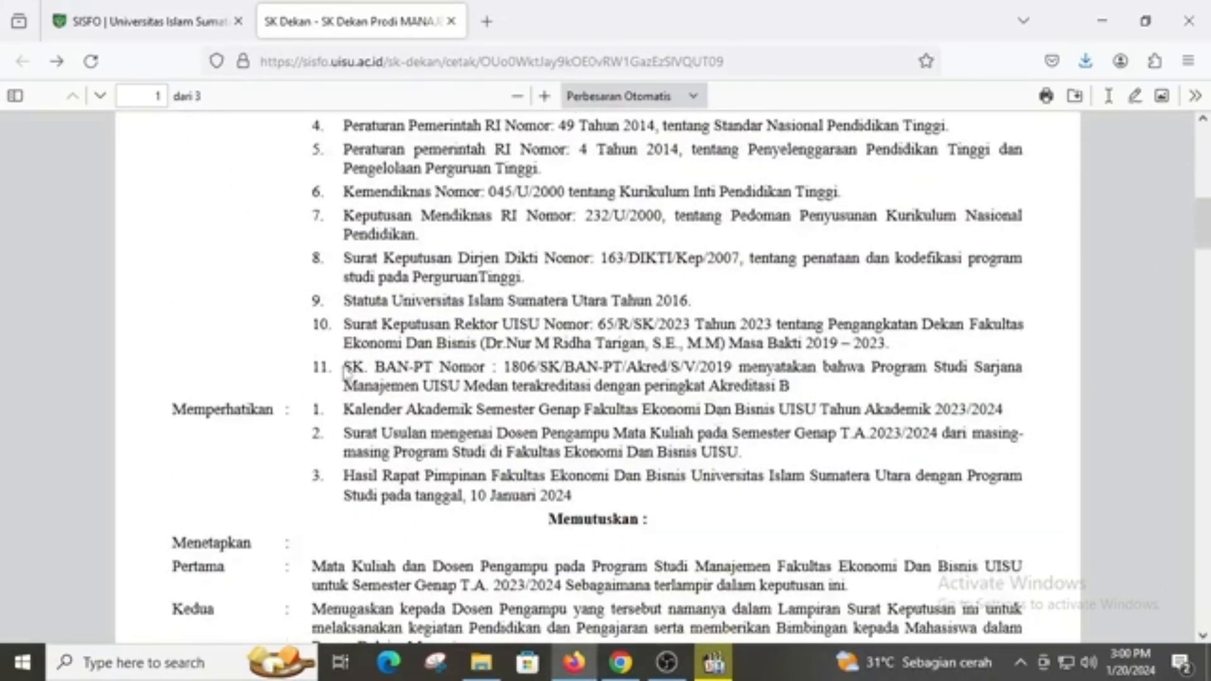
drag(346, 372, 446, 386)
scroll(413, 371, down, 3)
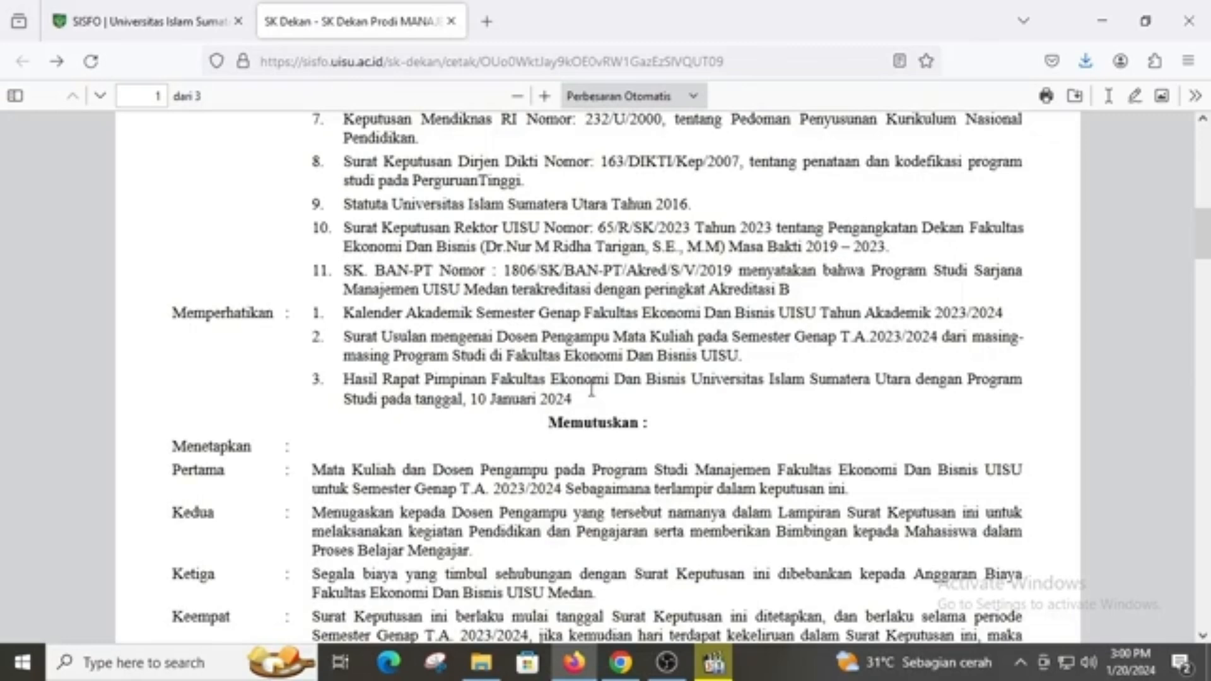
scroll(618, 388, down, 3)
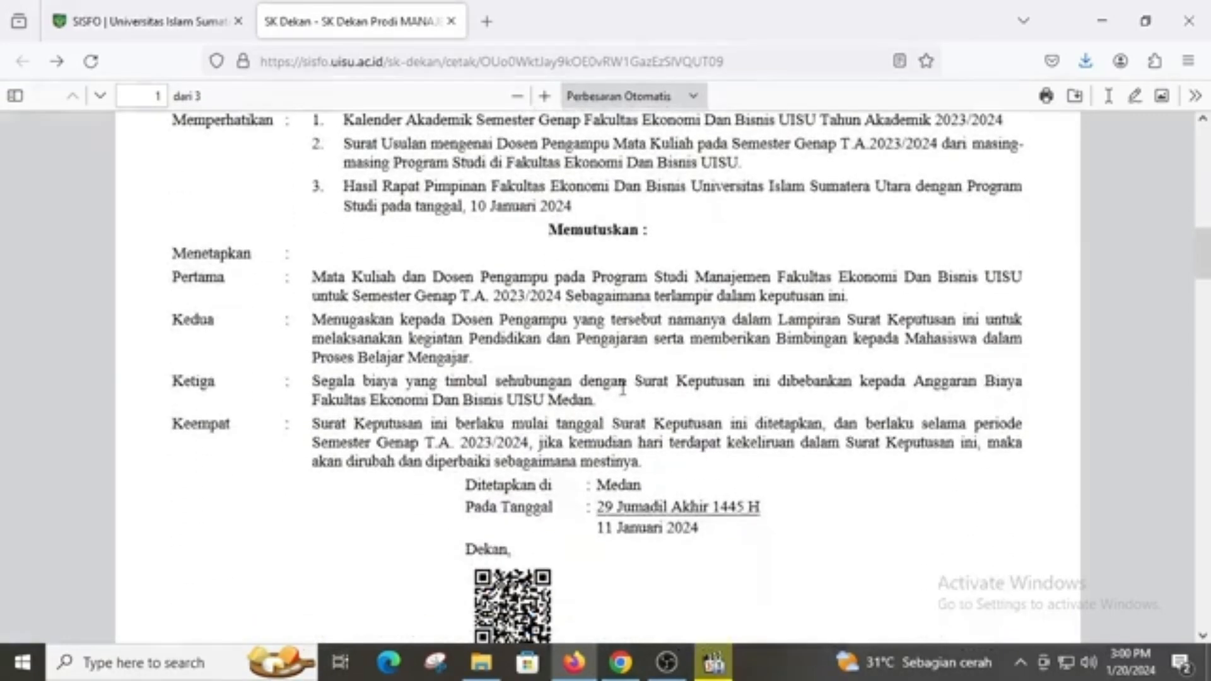
scroll(640, 372, down, 2)
scroll(640, 372, up, 5)
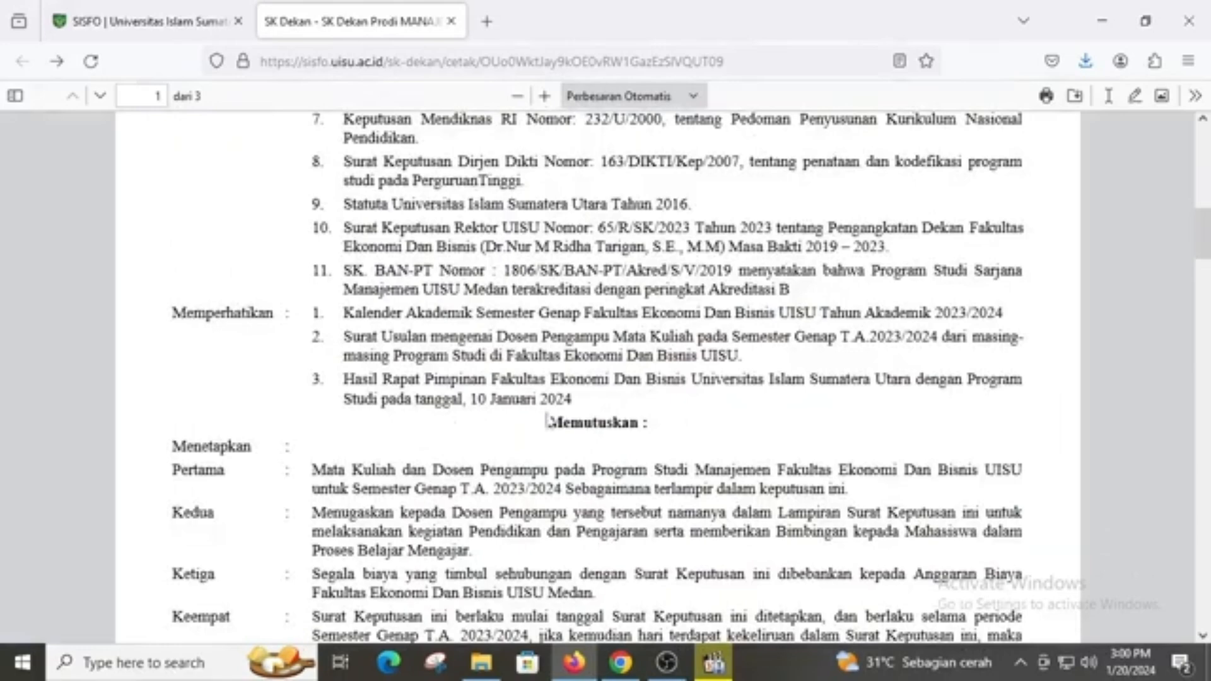
scroll(542, 423, up, 8)
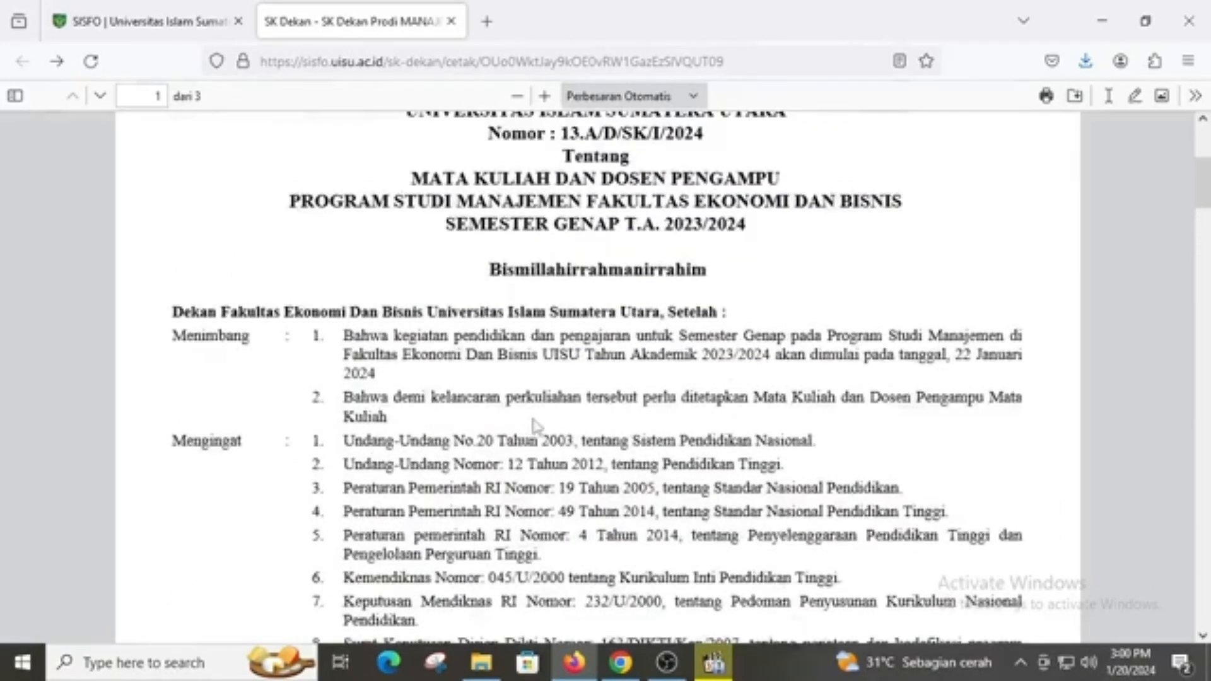
scroll(553, 364, up, 3)
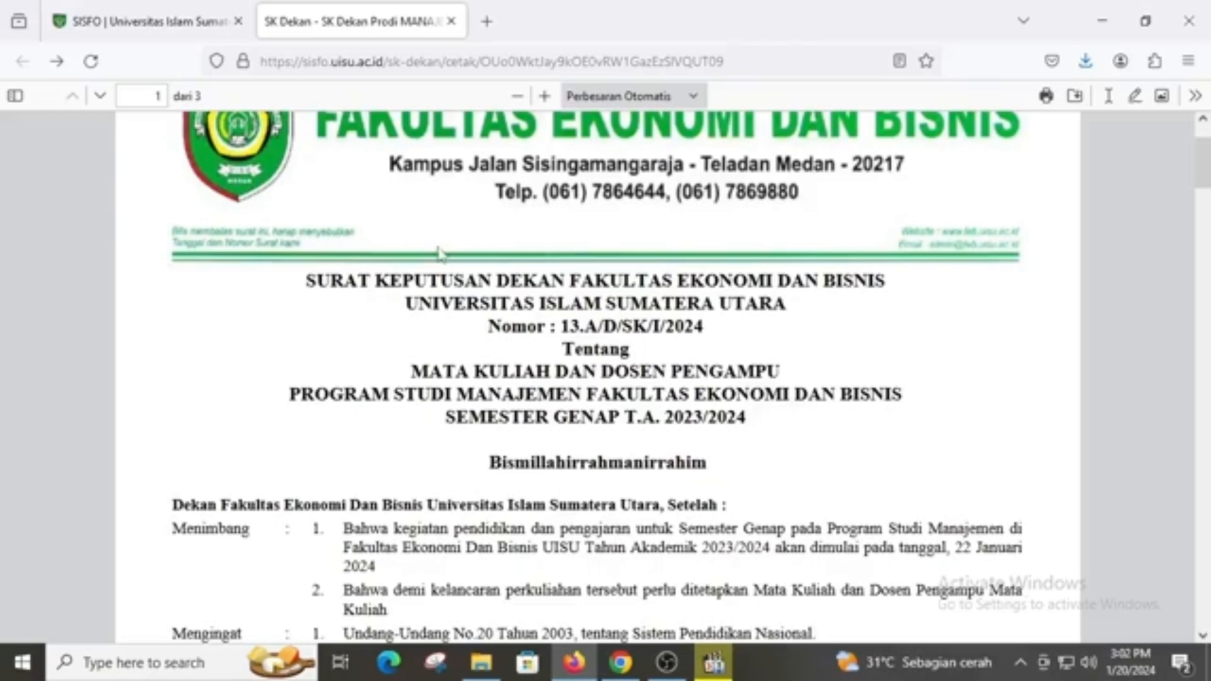
click(133, 24)
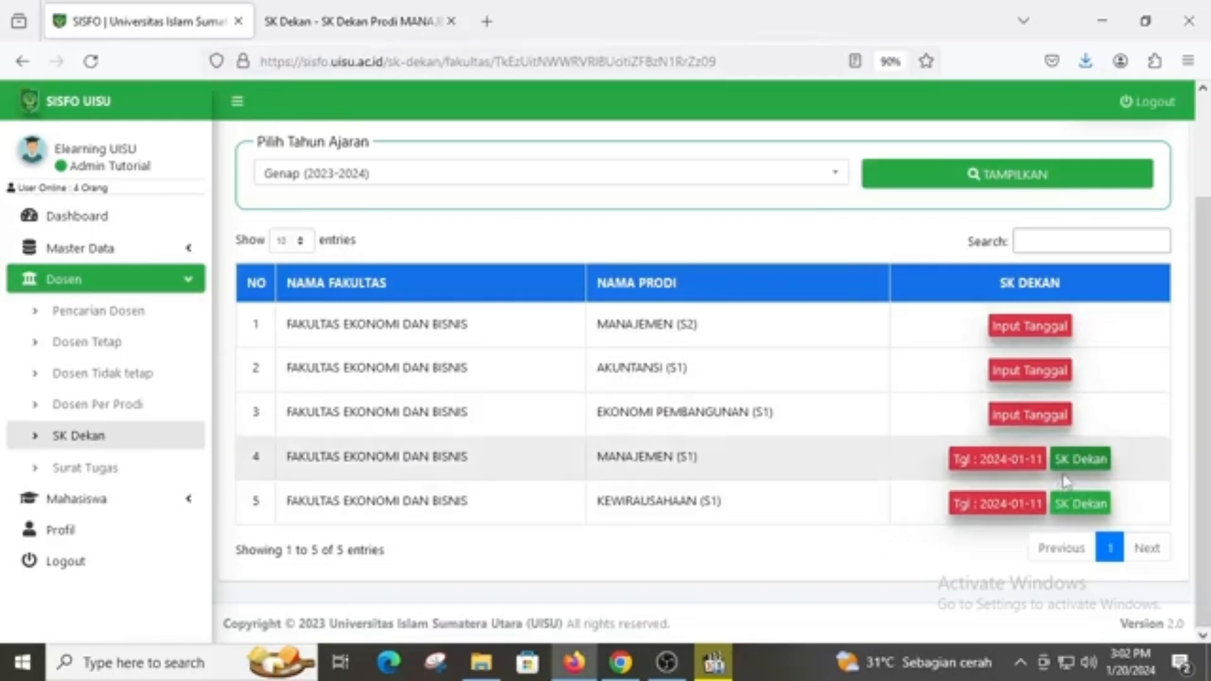
Open the Manajemen (S1) SK Dekan form 13.A/D/SK/I/2024, compare with the PDF, and select the letter-date day
click(1001, 459)
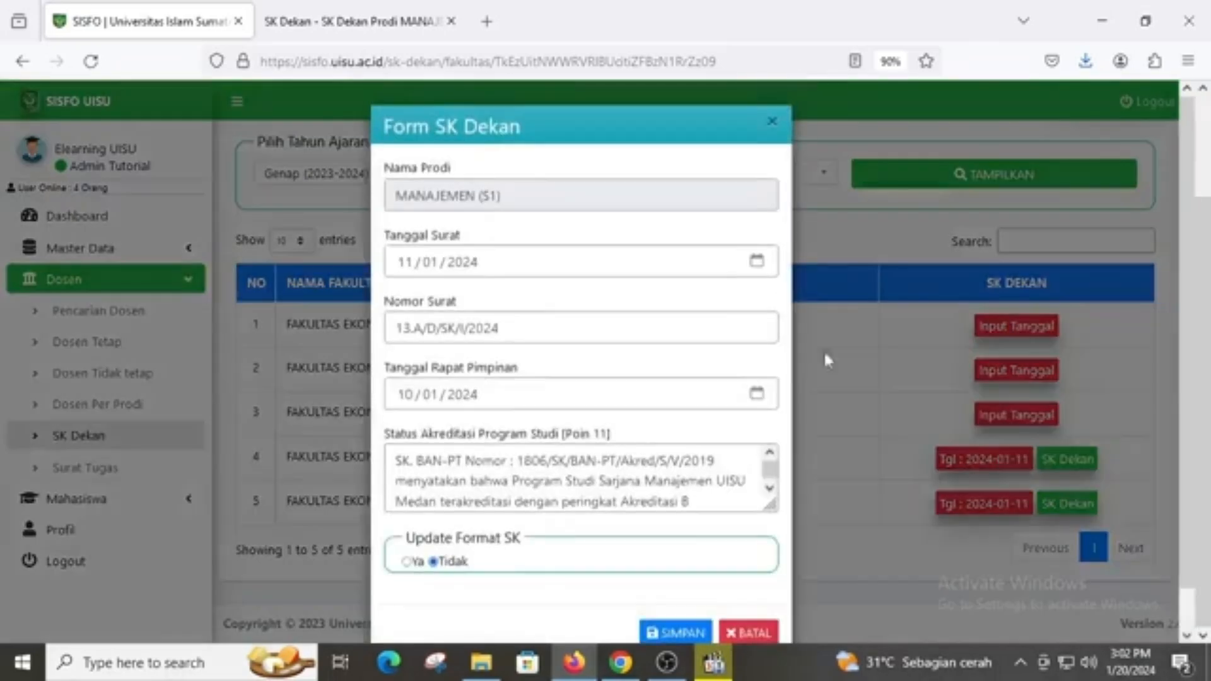
scroll(713, 261, down, 1)
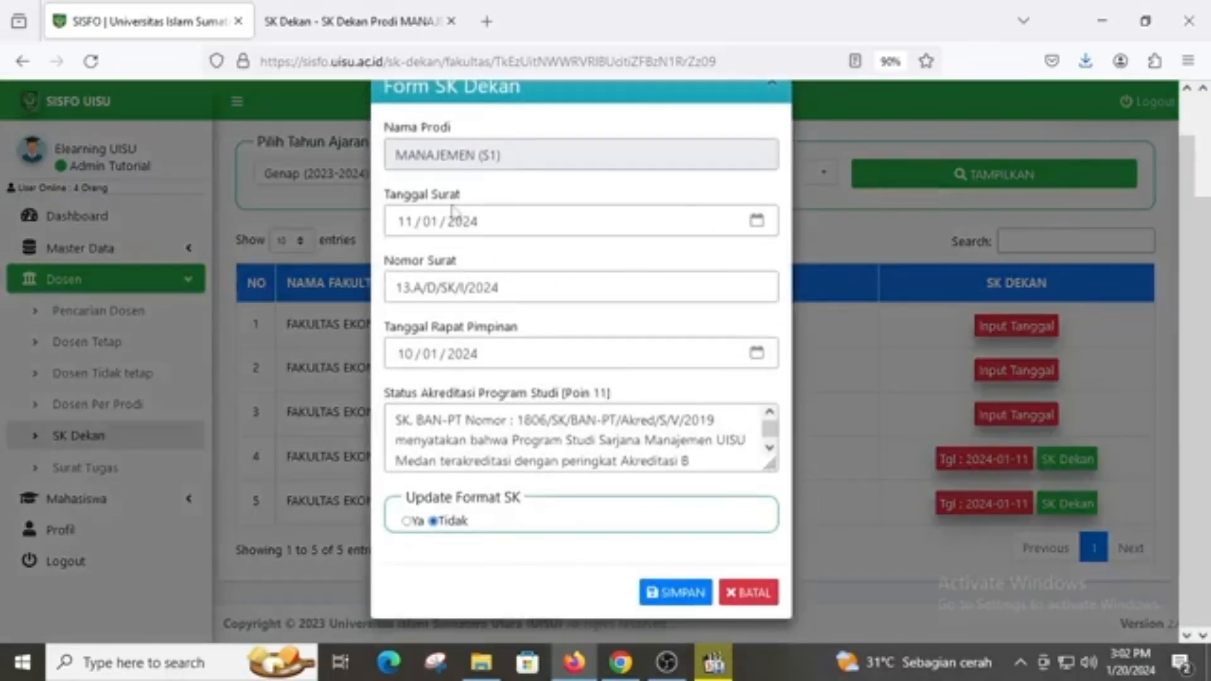
click(379, 21)
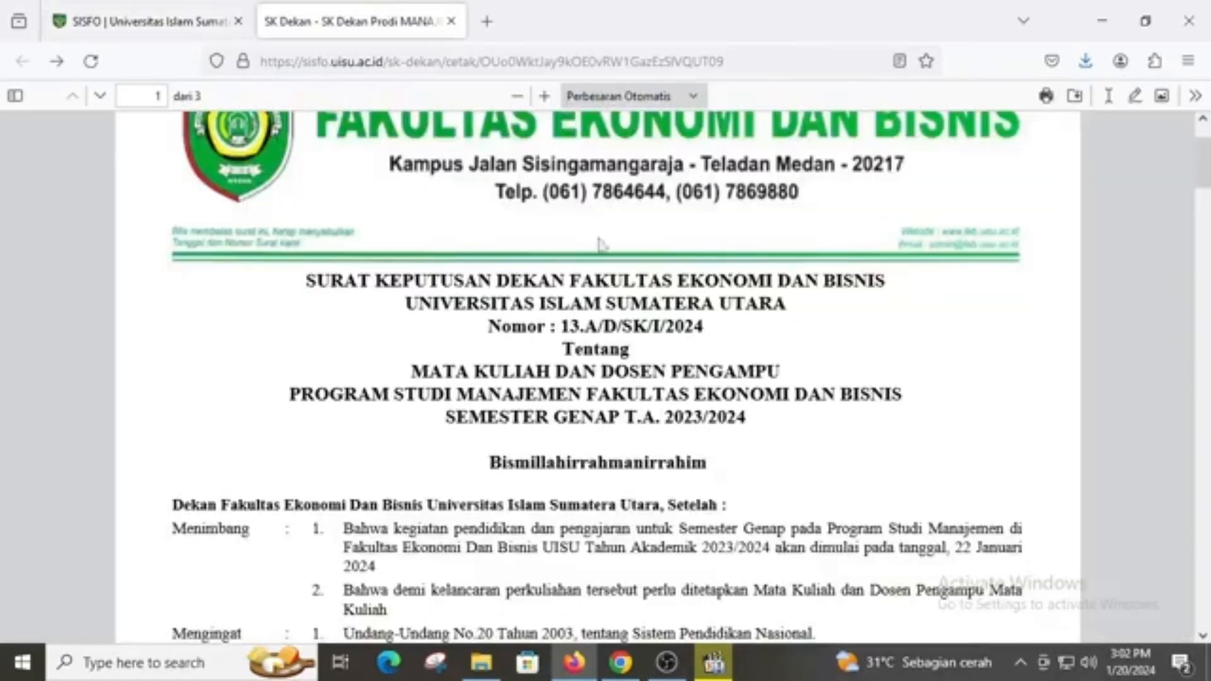
scroll(584, 429, down, 12)
scroll(583, 429, down, 3)
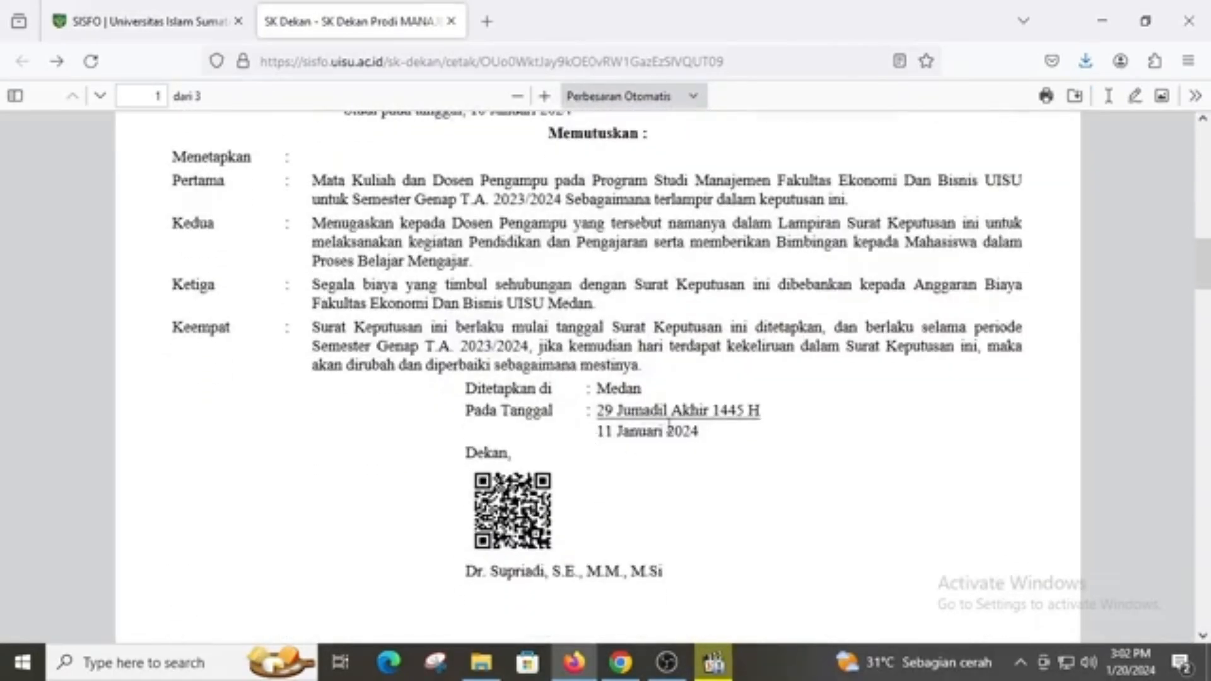
click(160, 26)
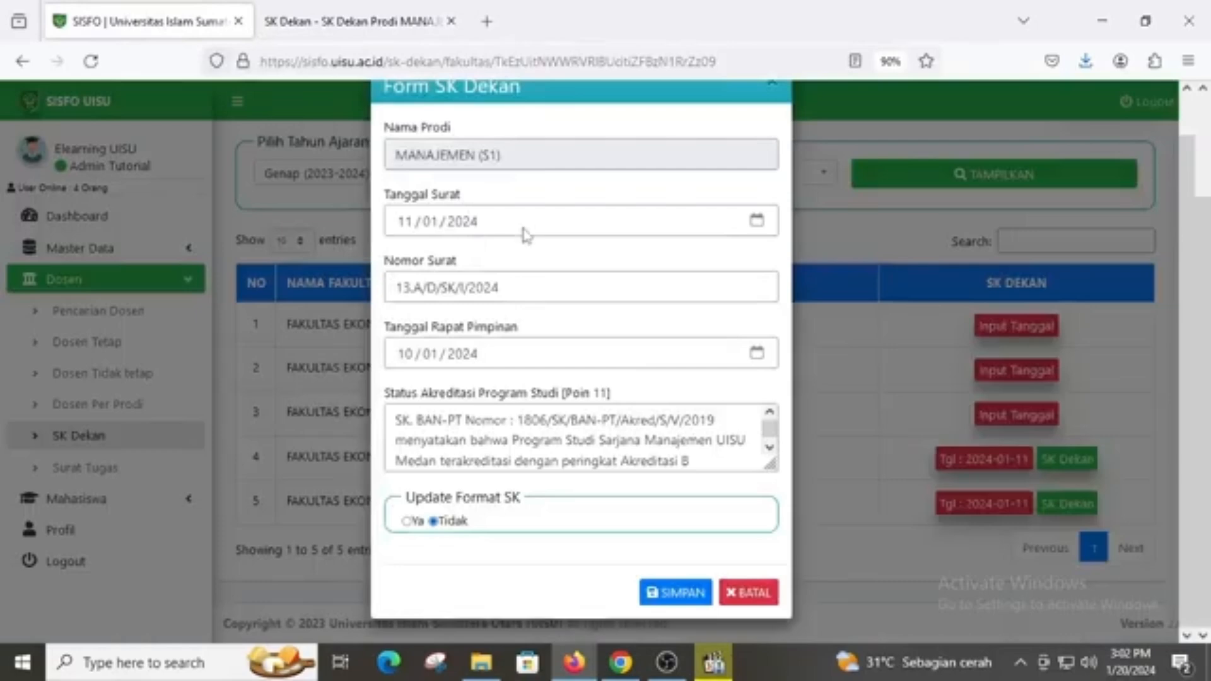
click(406, 223)
Re-enter the Manajemen (S1) letter date as 11/01/2024
text(1)
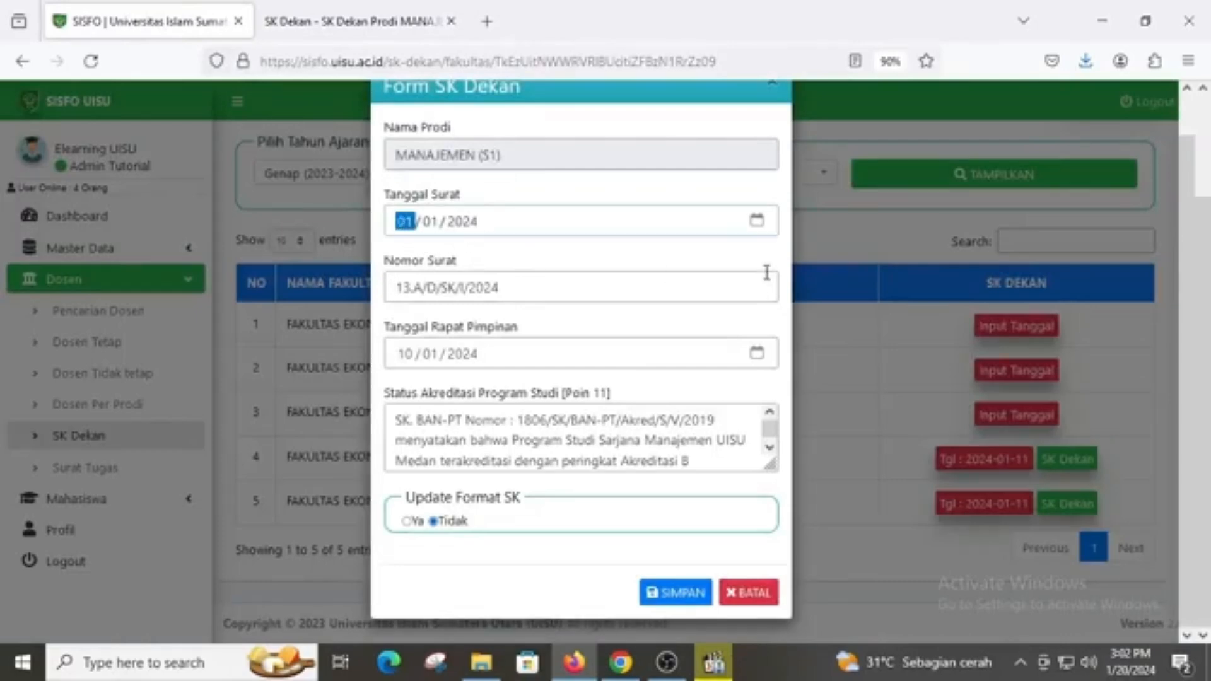
text(1 / 01)
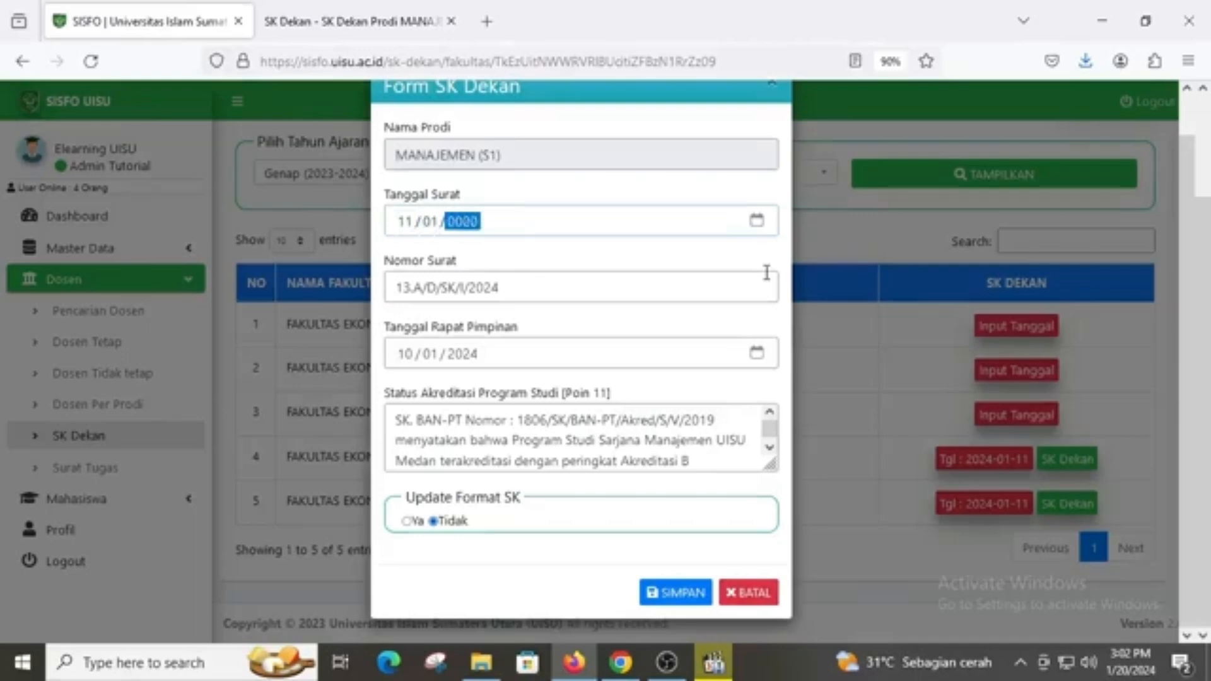
text(1)
key(BackSpace)
text(2024)
click(553, 292)
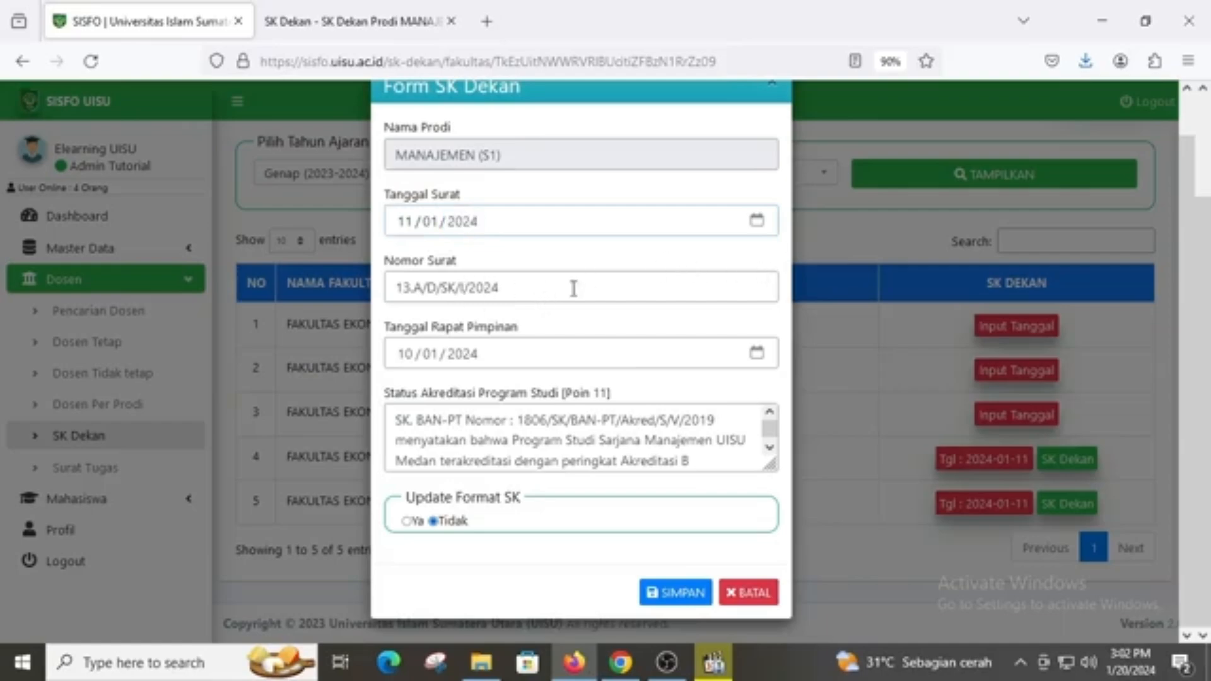
Check number 13.A/D/SK/I/2024 and meeting date 10 Januari 2024 against the SK Dekan PDF
drag(549, 288, 375, 290)
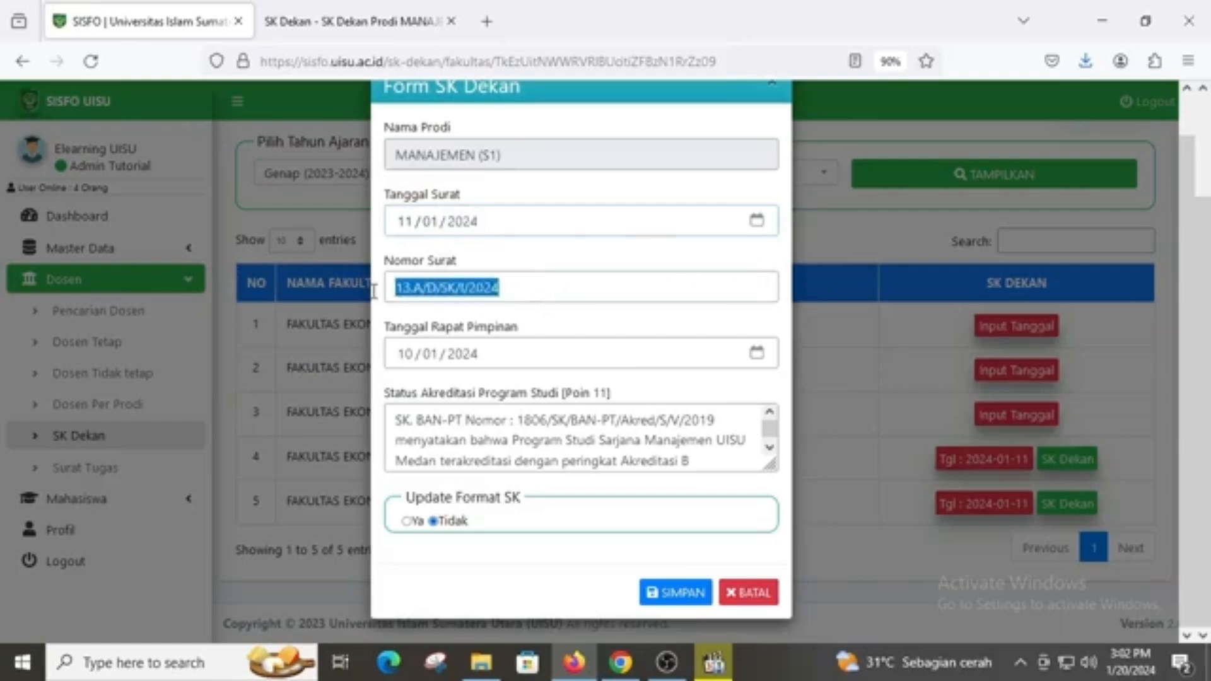
click(371, 25)
scroll(572, 210, up, 10)
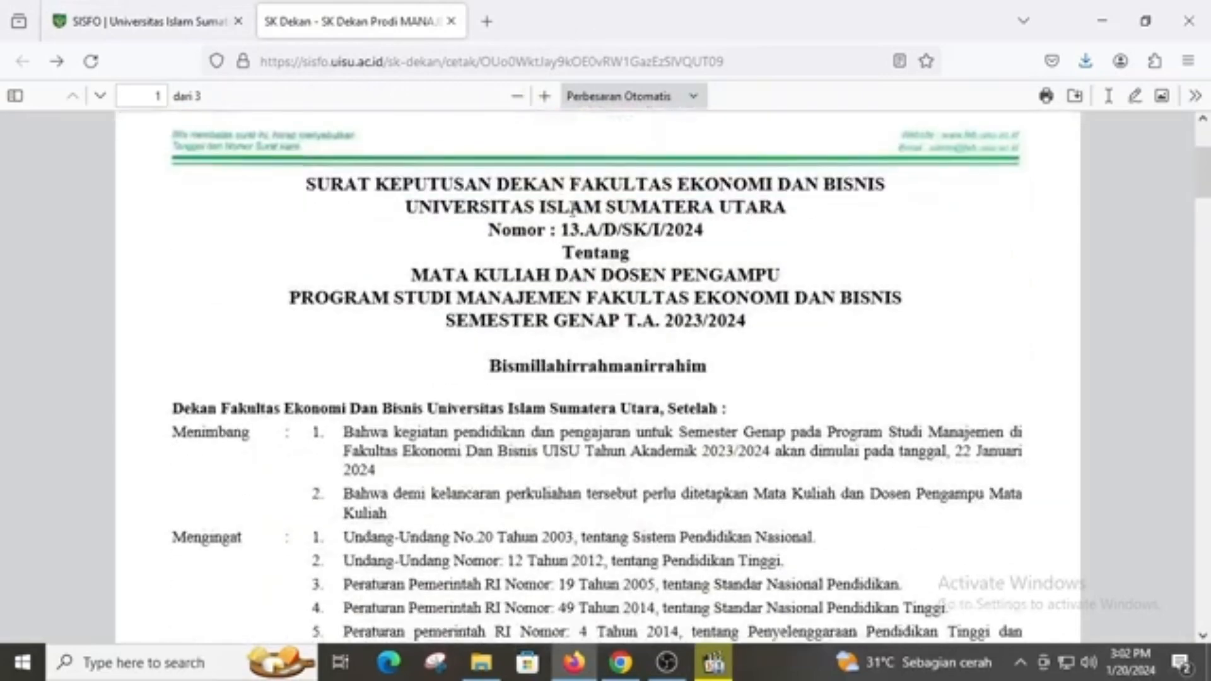
drag(562, 230, 750, 232)
click(199, 16)
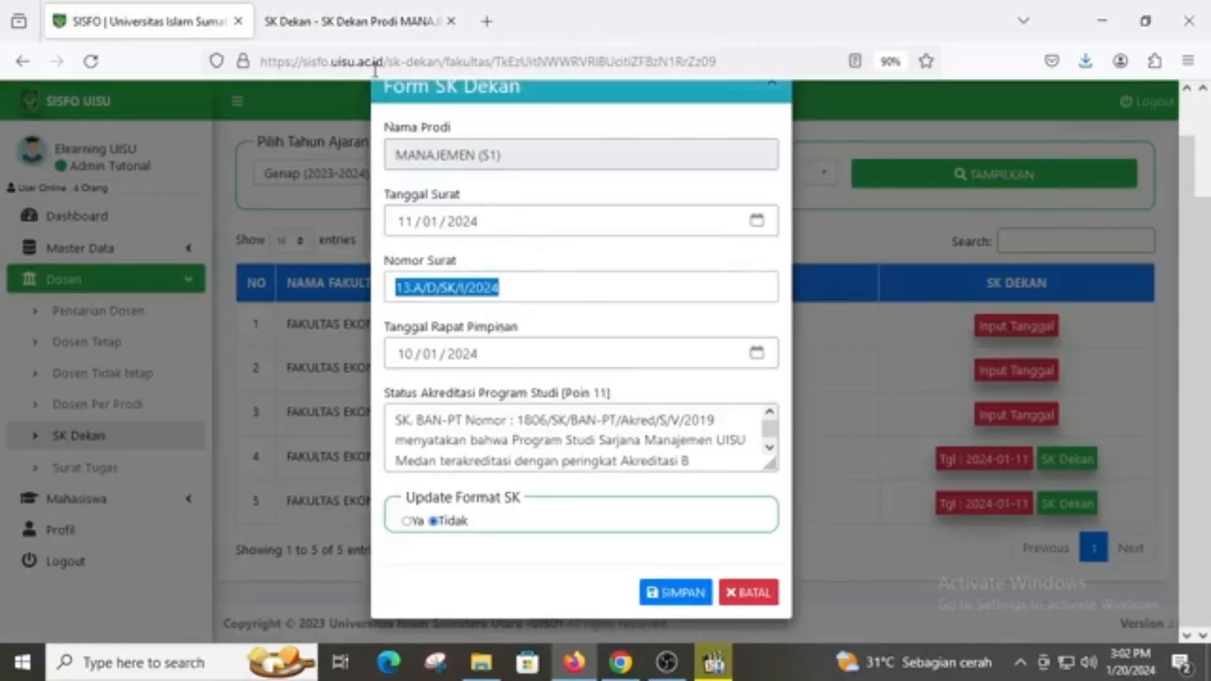
click(354, 22)
scroll(744, 401, down, 9)
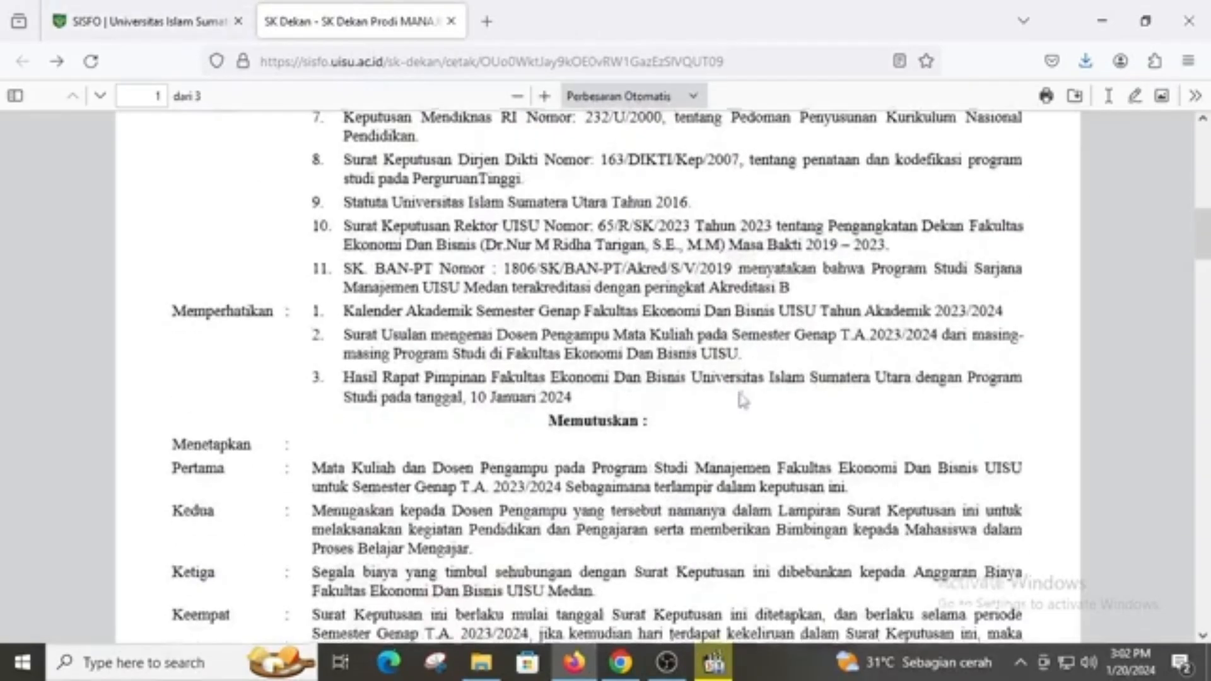
scroll(743, 401, down, 3)
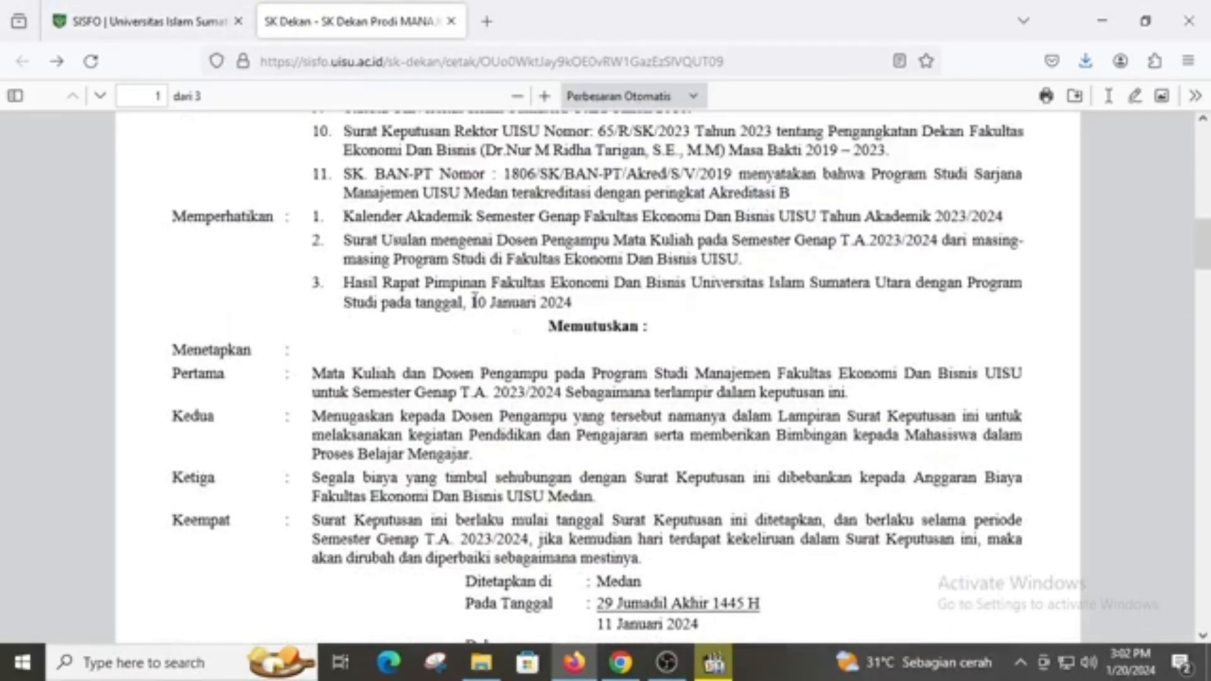
drag(471, 302, 574, 304)
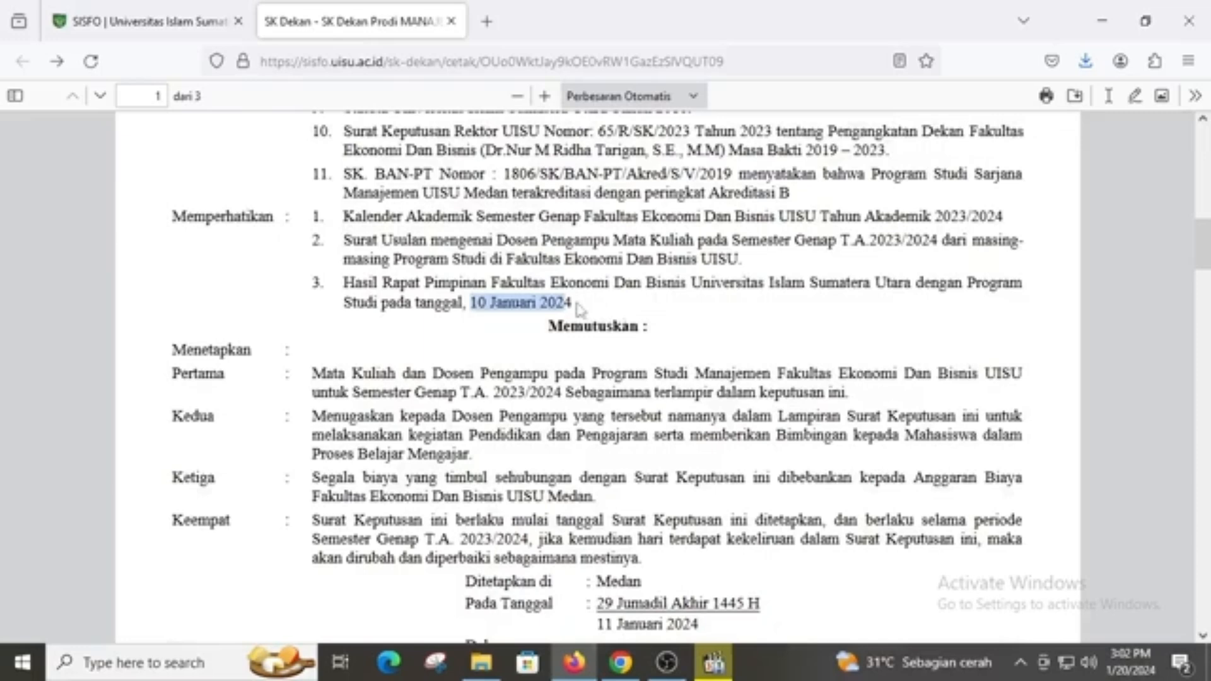
click(204, 24)
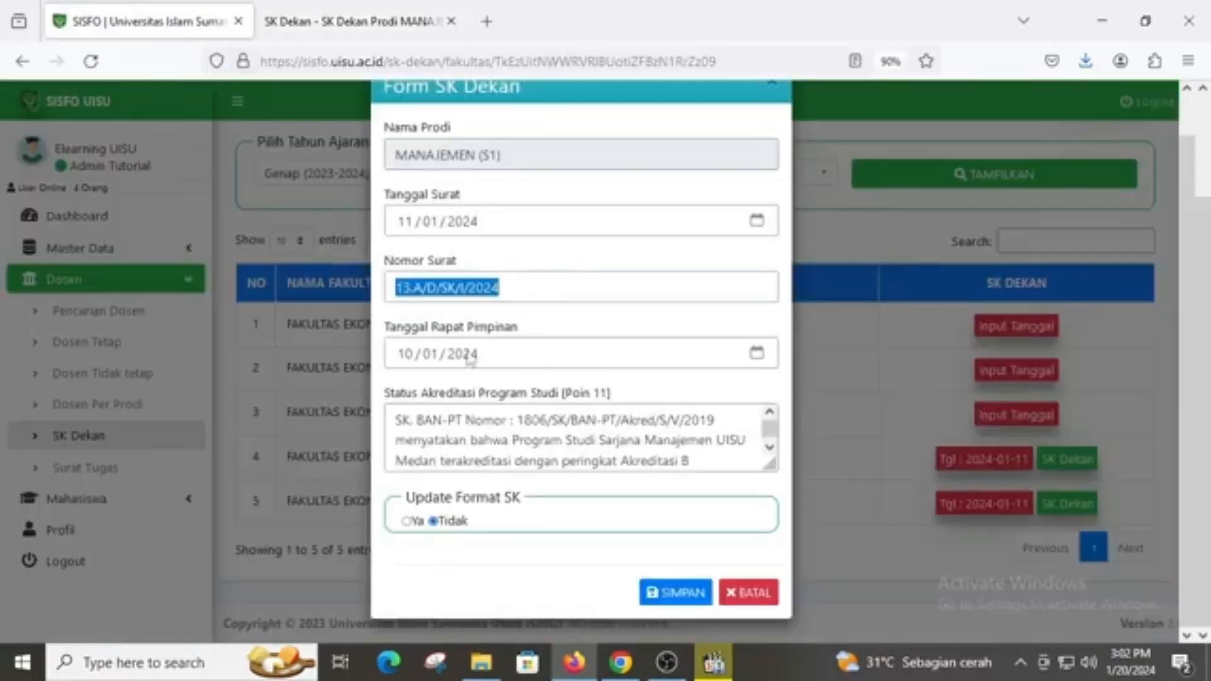
Re-enter the meeting date as 10/01, set Update Format SK to Ya, and save
click(407, 354)
text(10 / )
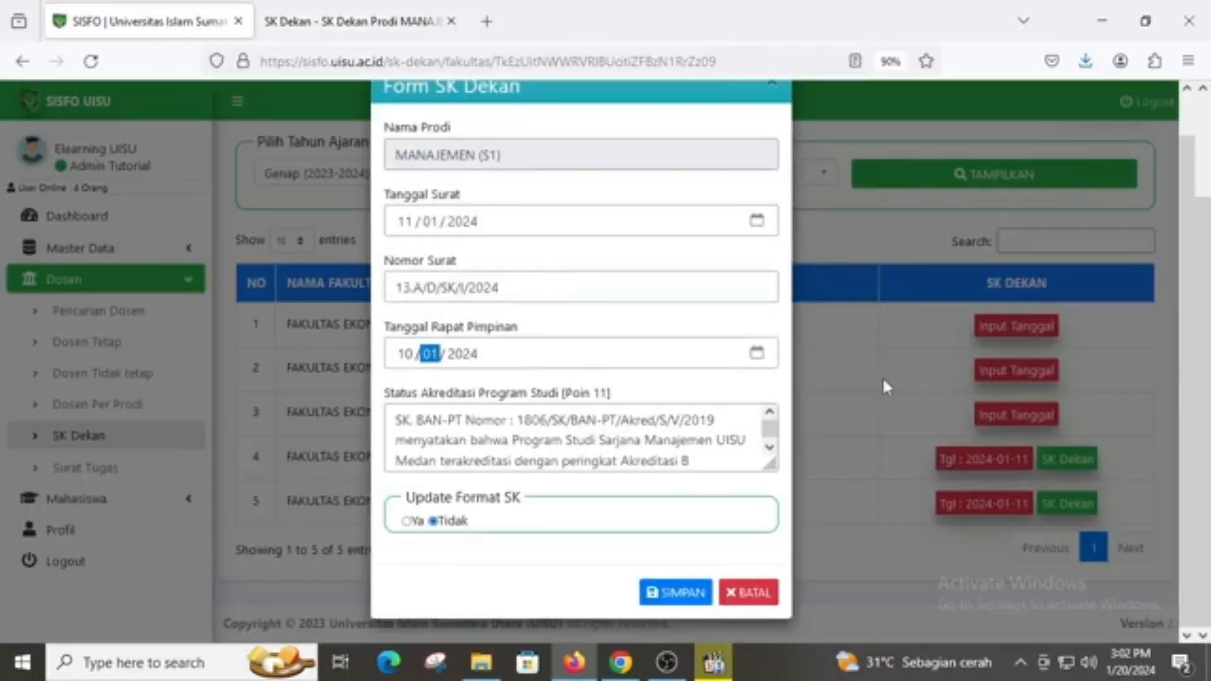
text(01)
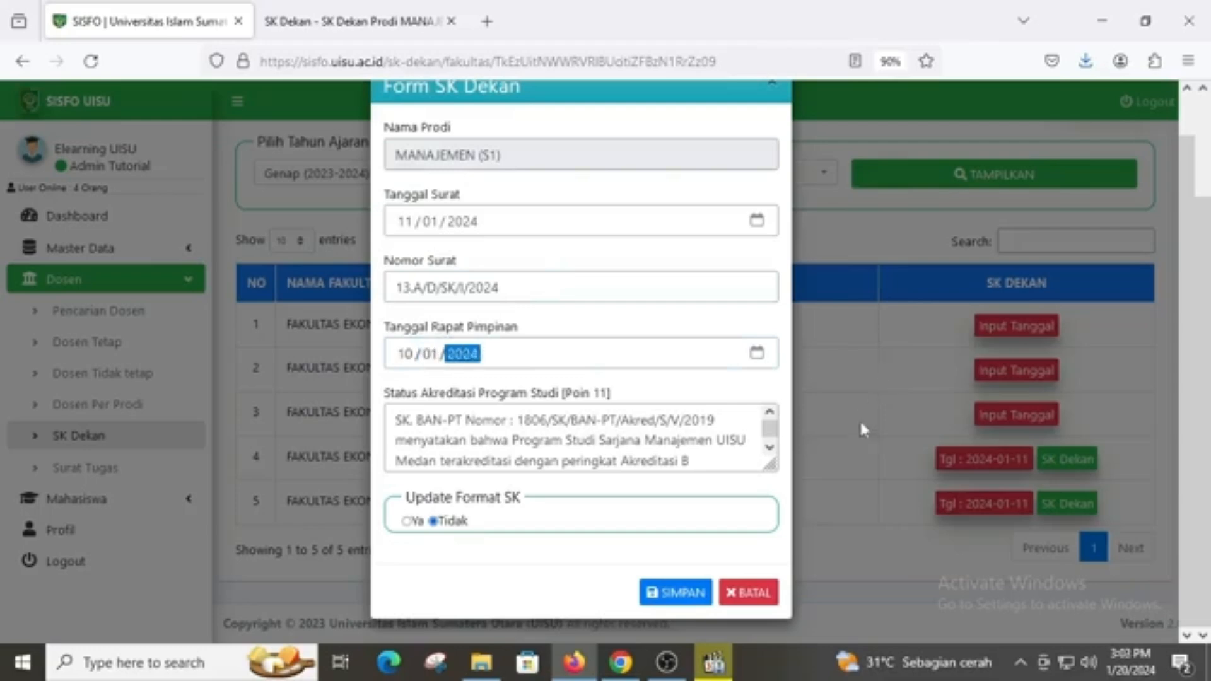
click(631, 445)
scroll(631, 446, down, 1)
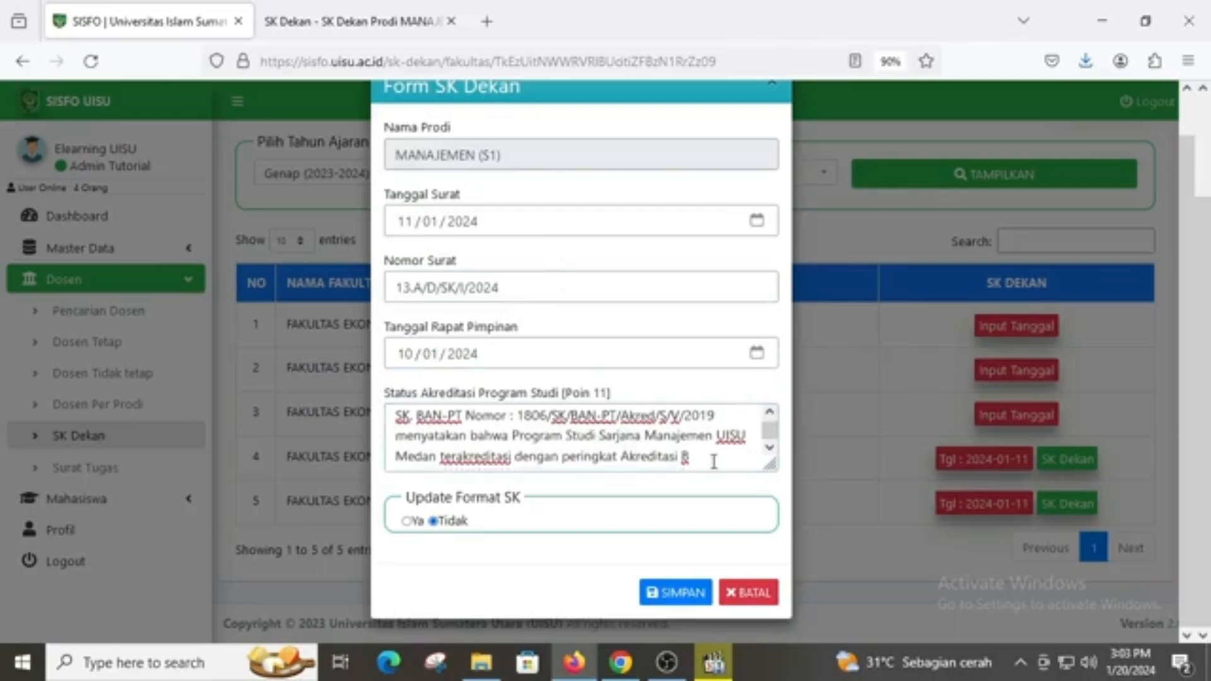
drag(709, 460, 380, 431)
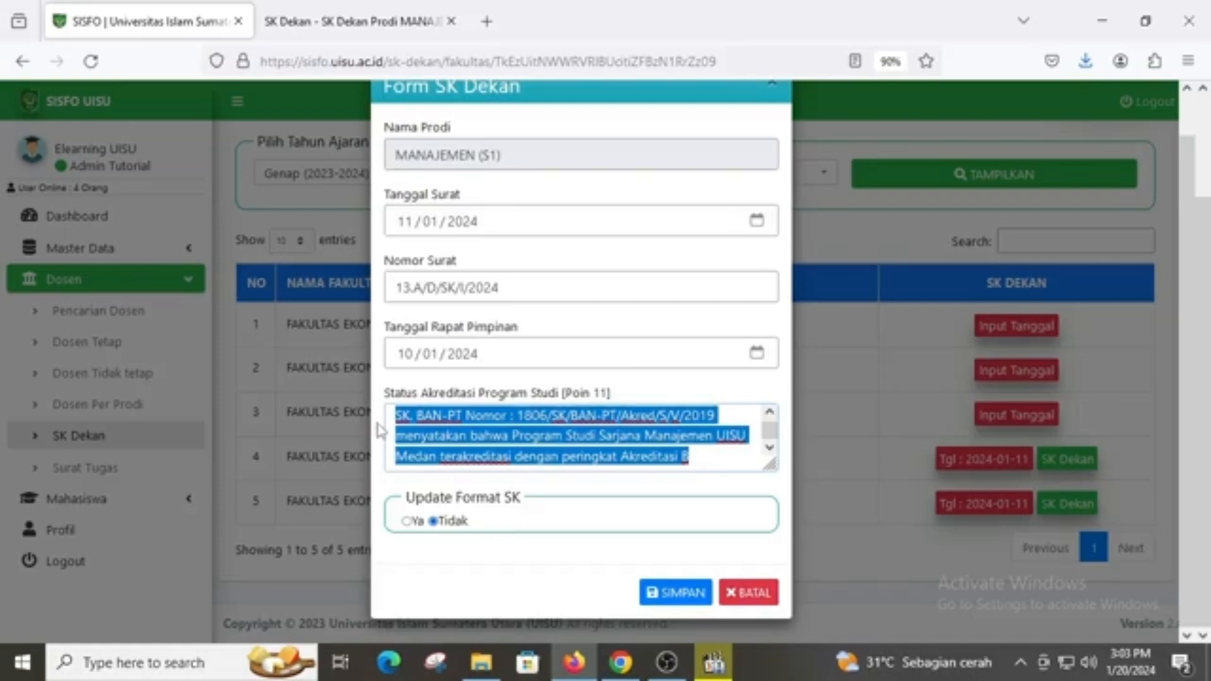
click(409, 531)
click(406, 522)
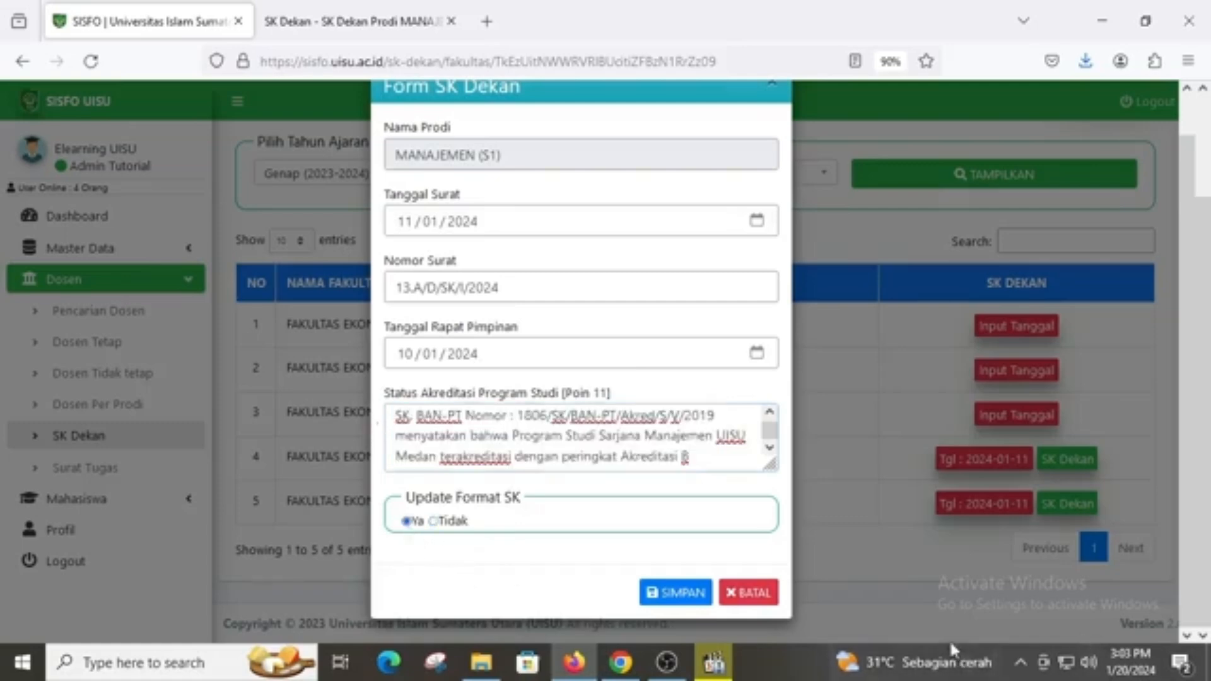
click(694, 594)
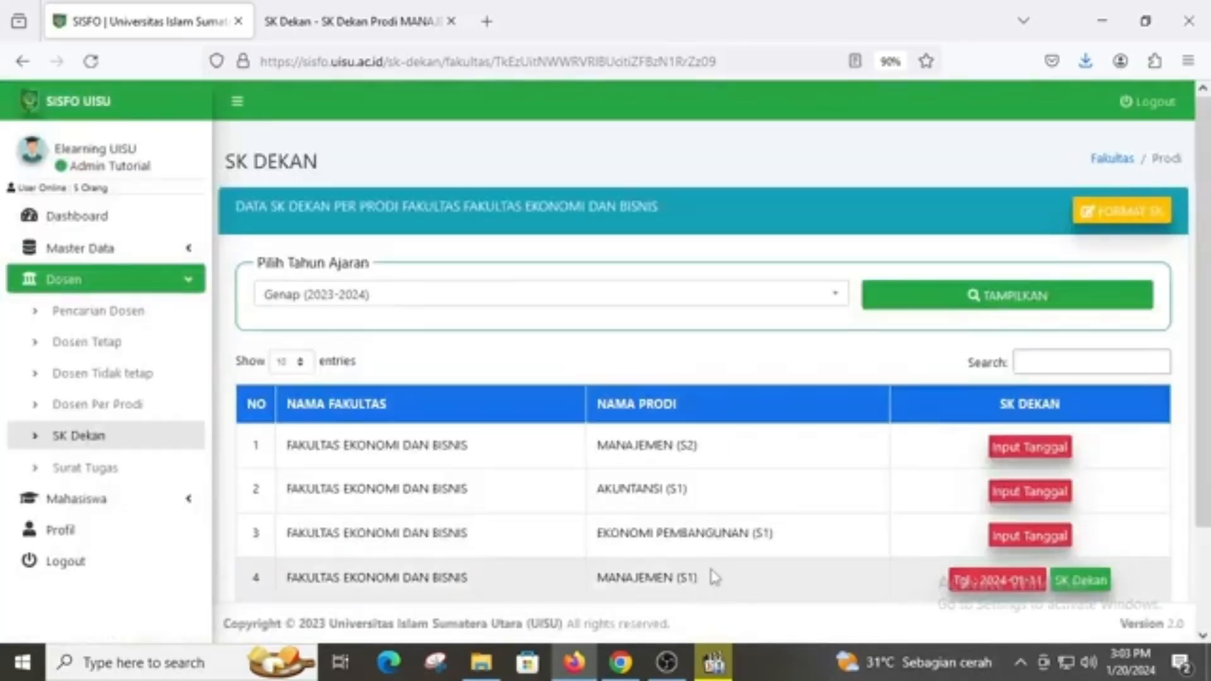
Generate the Manajemen (S1) SK Dekan PDF from row 4, review it, and return to the list
scroll(715, 577, down, 2)
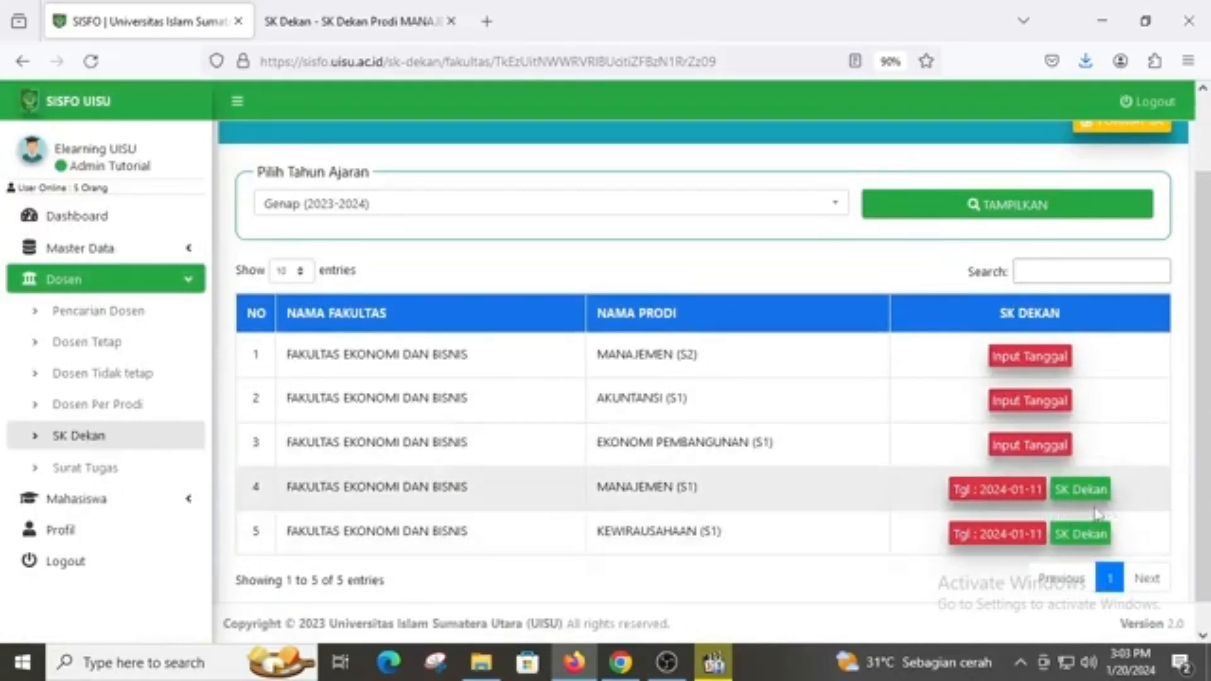
click(1094, 503)
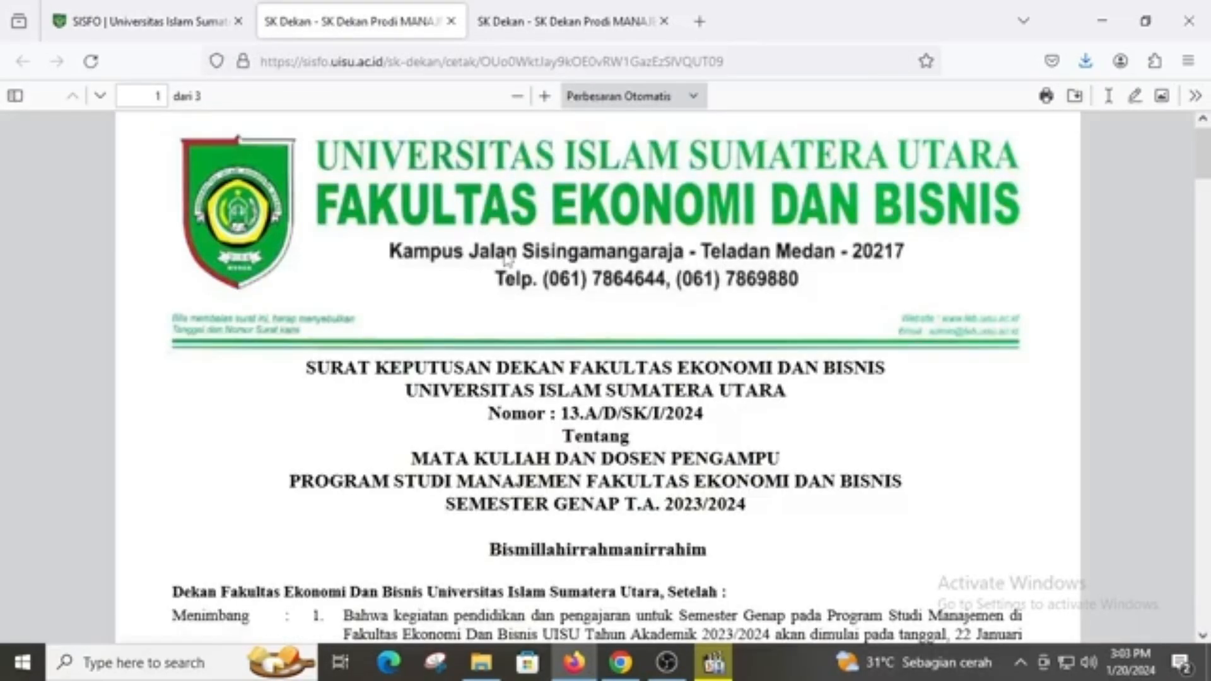
scroll(509, 259, down, 15)
scroll(510, 259, up, 20)
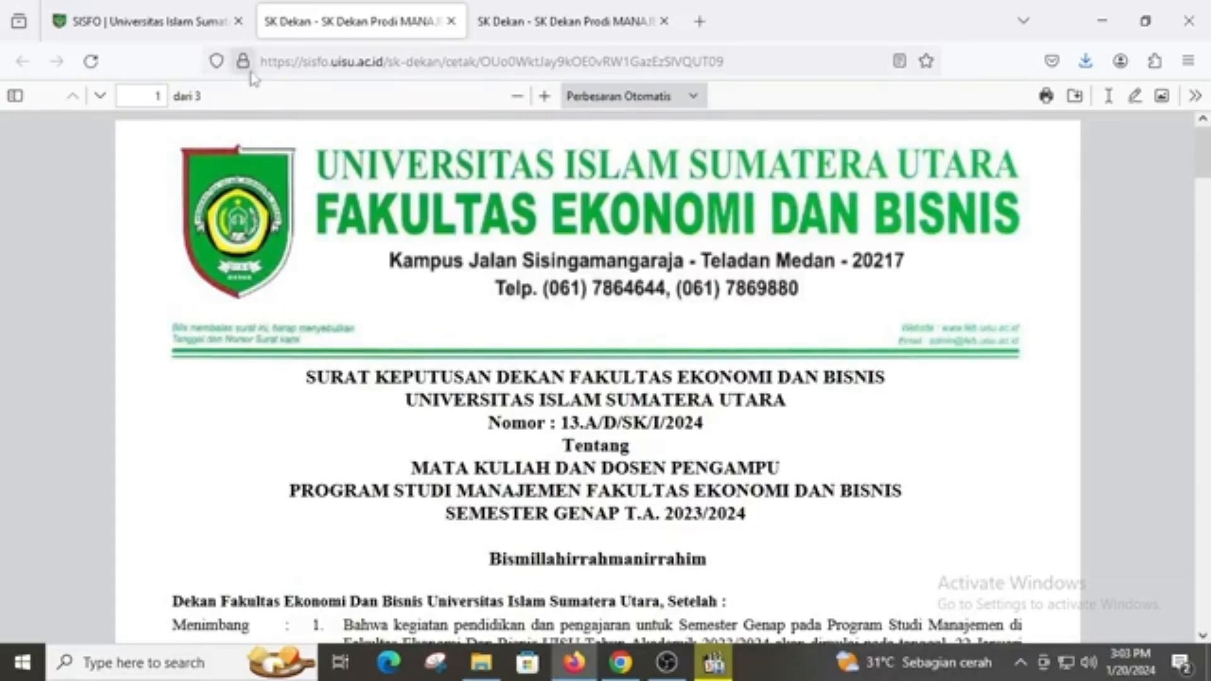
click(169, 26)
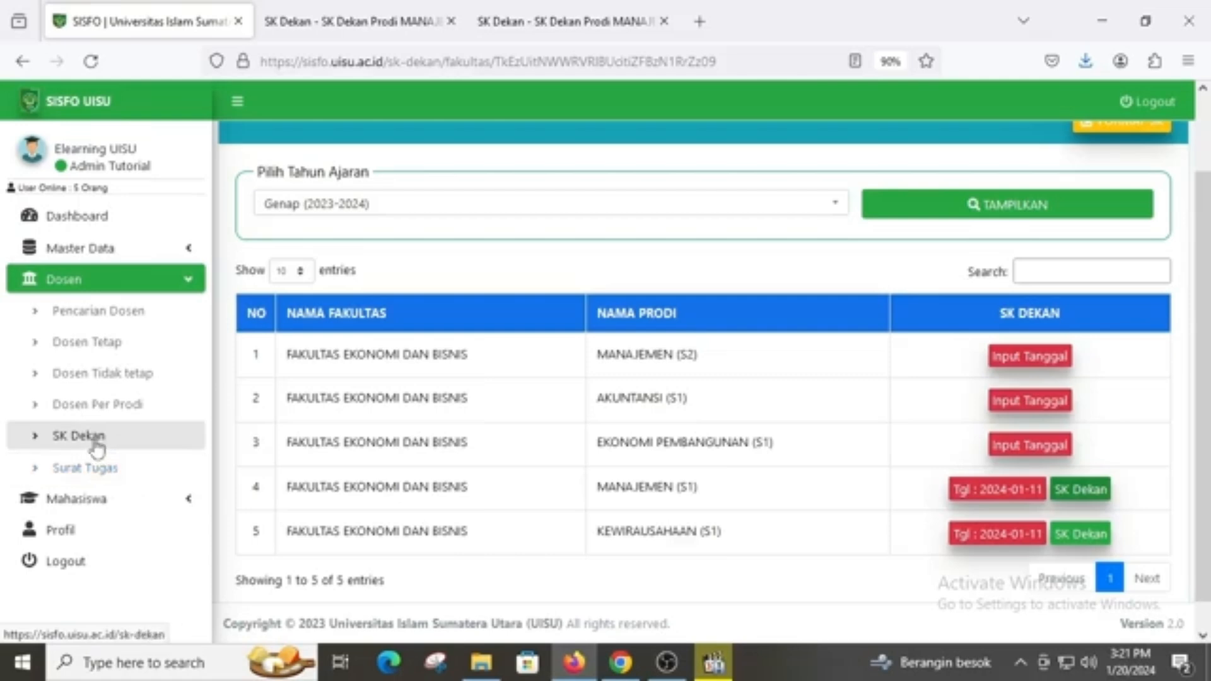
click(364, 23)
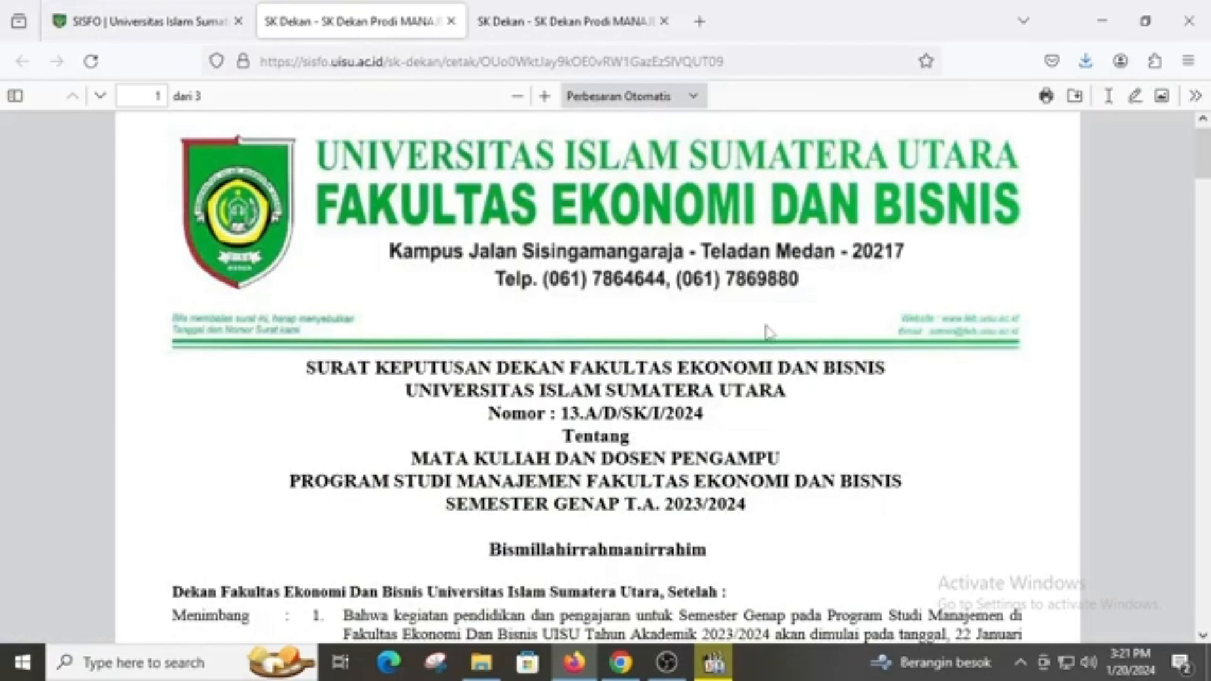
scroll(768, 333, down, 3)
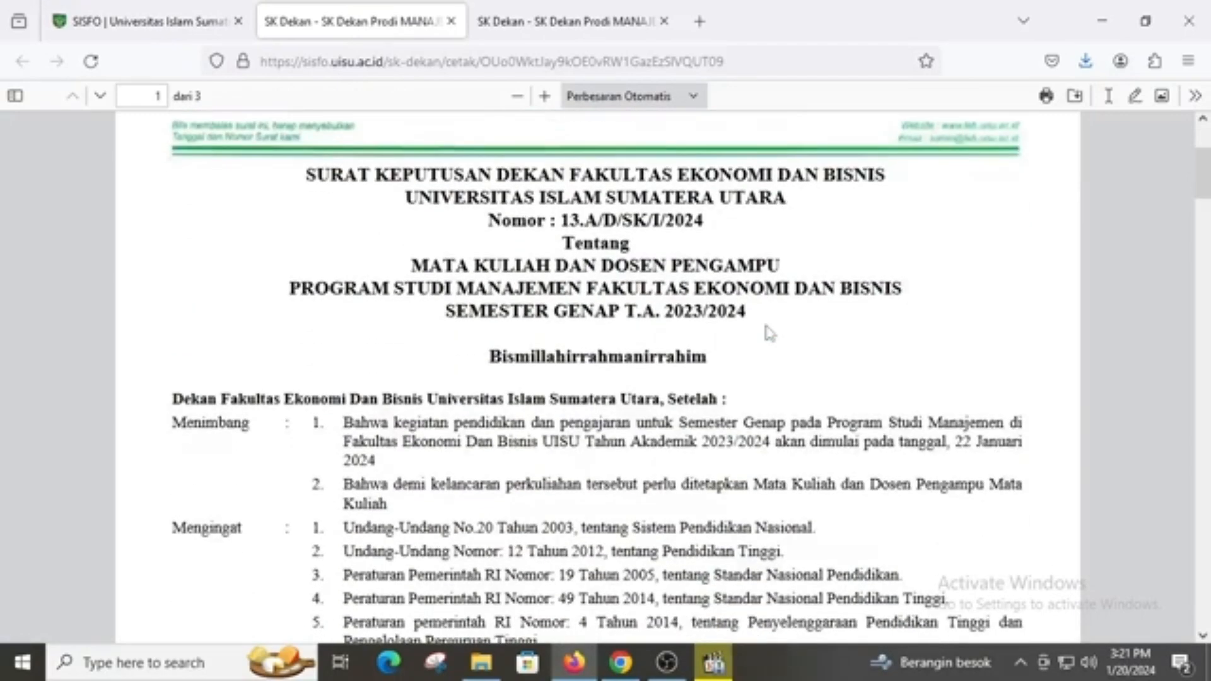
scroll(769, 332, down, 3)
scroll(766, 328, down, 15)
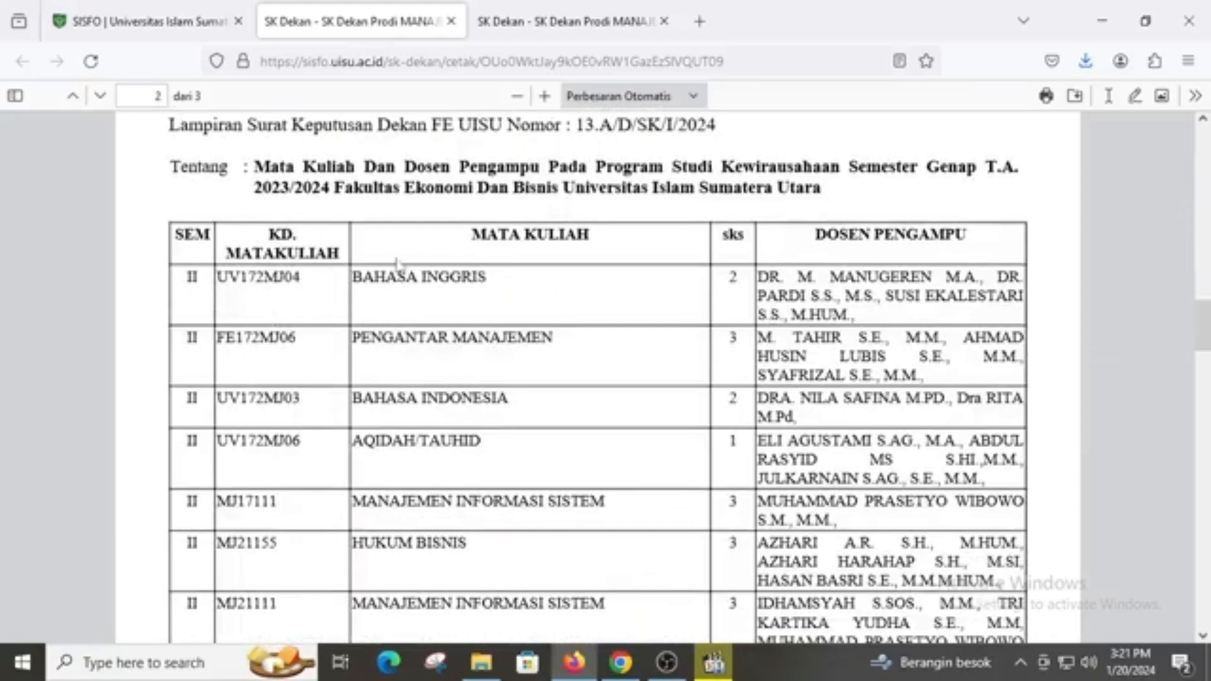
scroll(889, 272, down, 3)
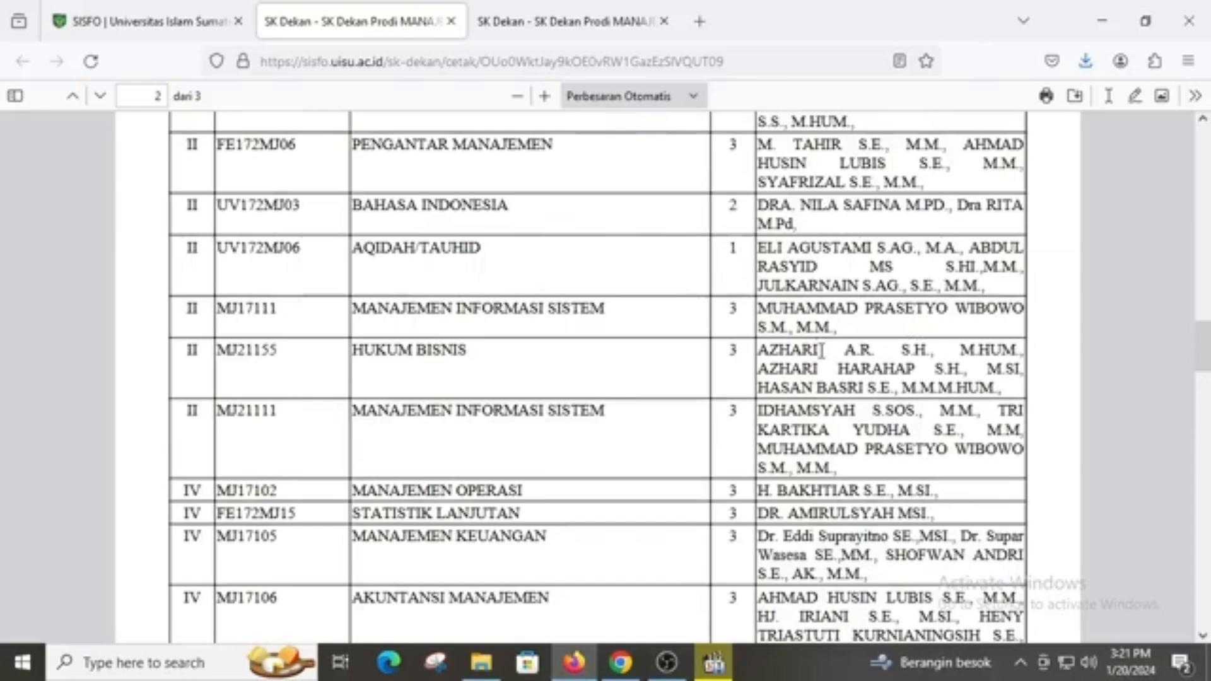
scroll(823, 366, down, 8)
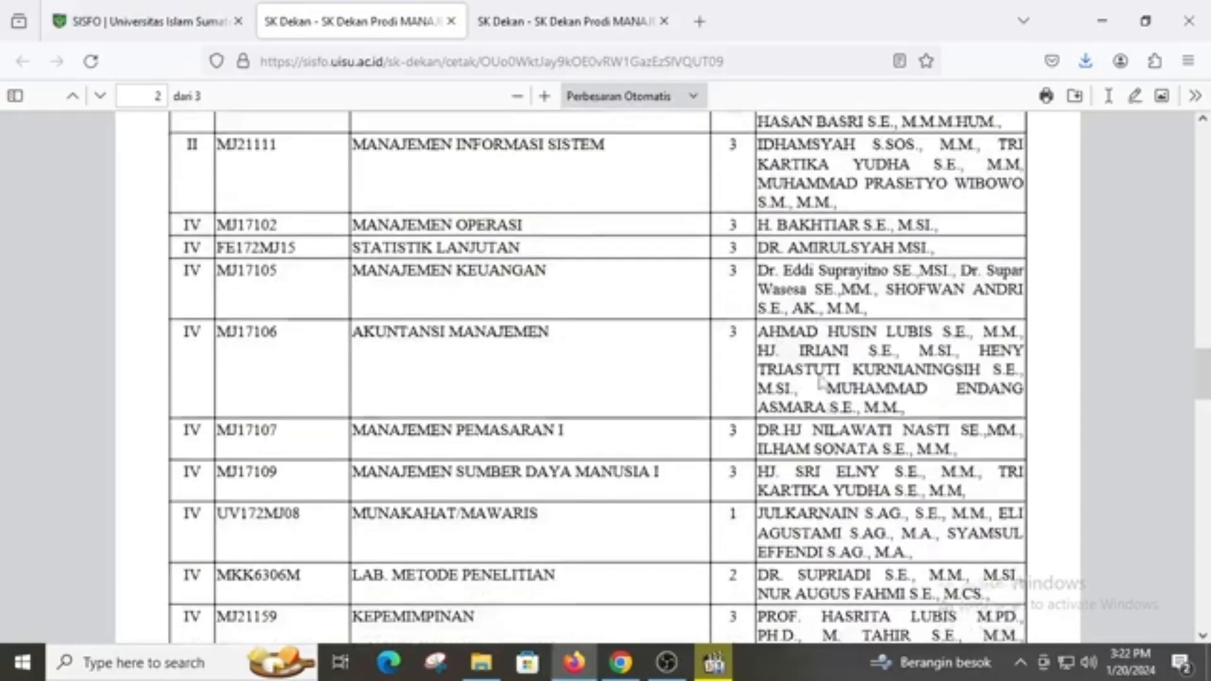
scroll(820, 403, up, 8)
scroll(826, 407, up, 10)
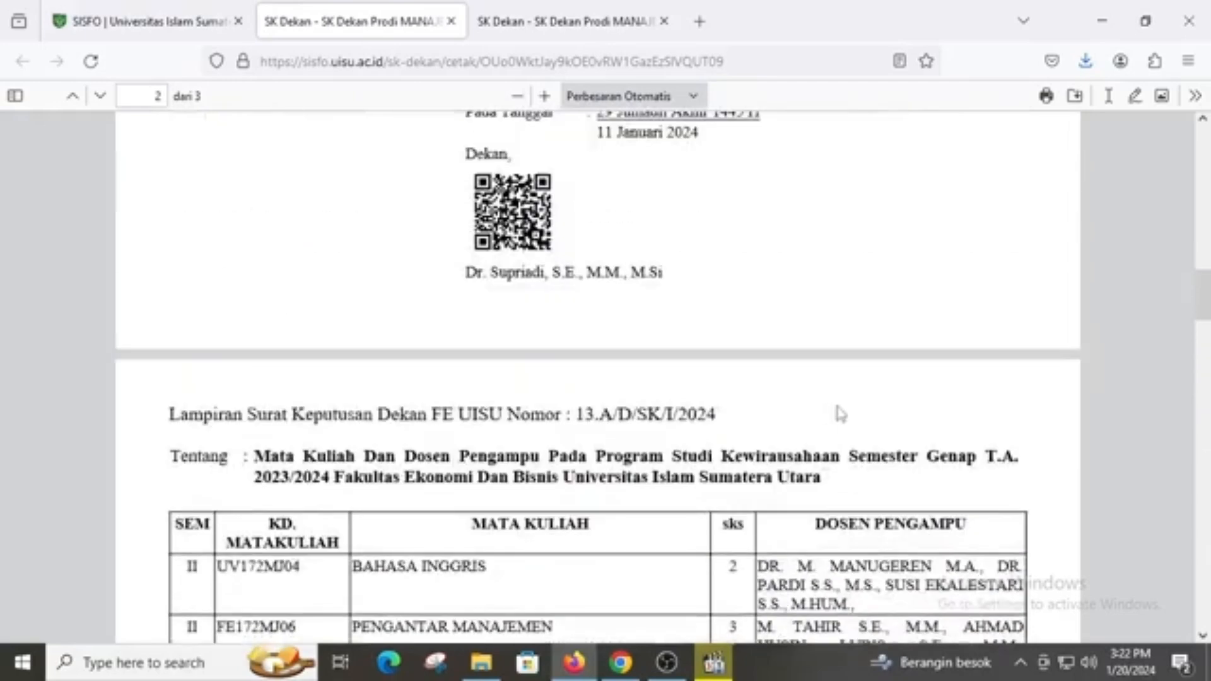
scroll(846, 419, down, 4)
scroll(848, 423, down, 4)
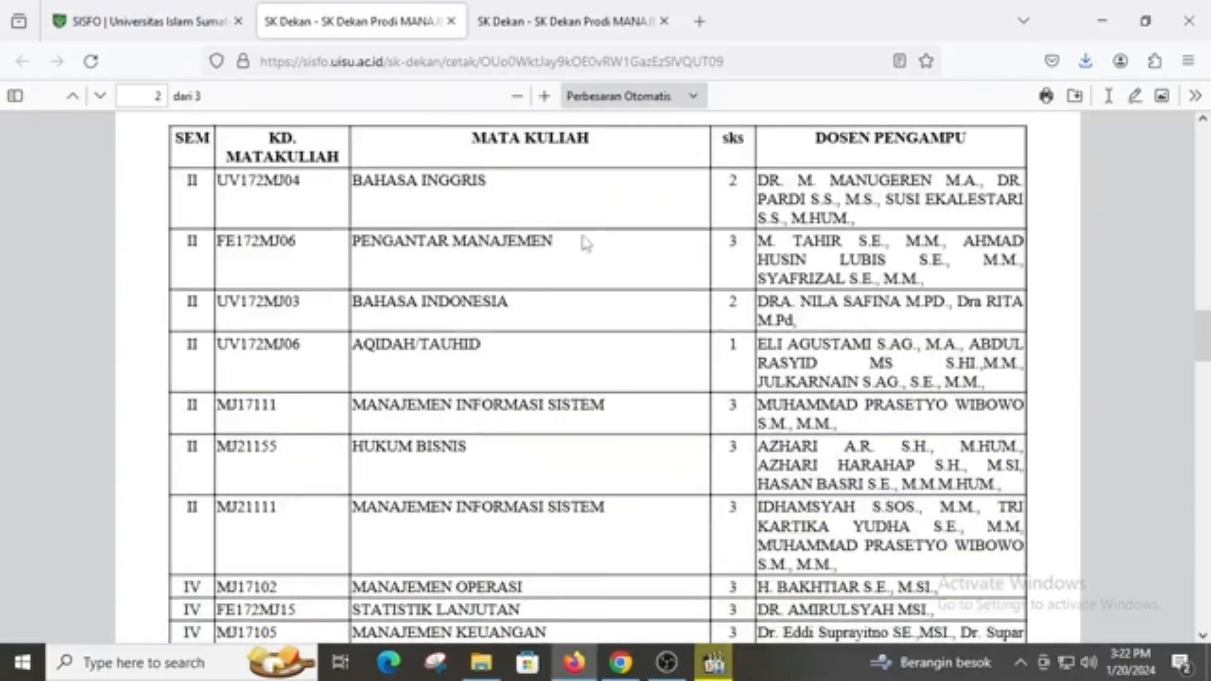
click(152, 22)
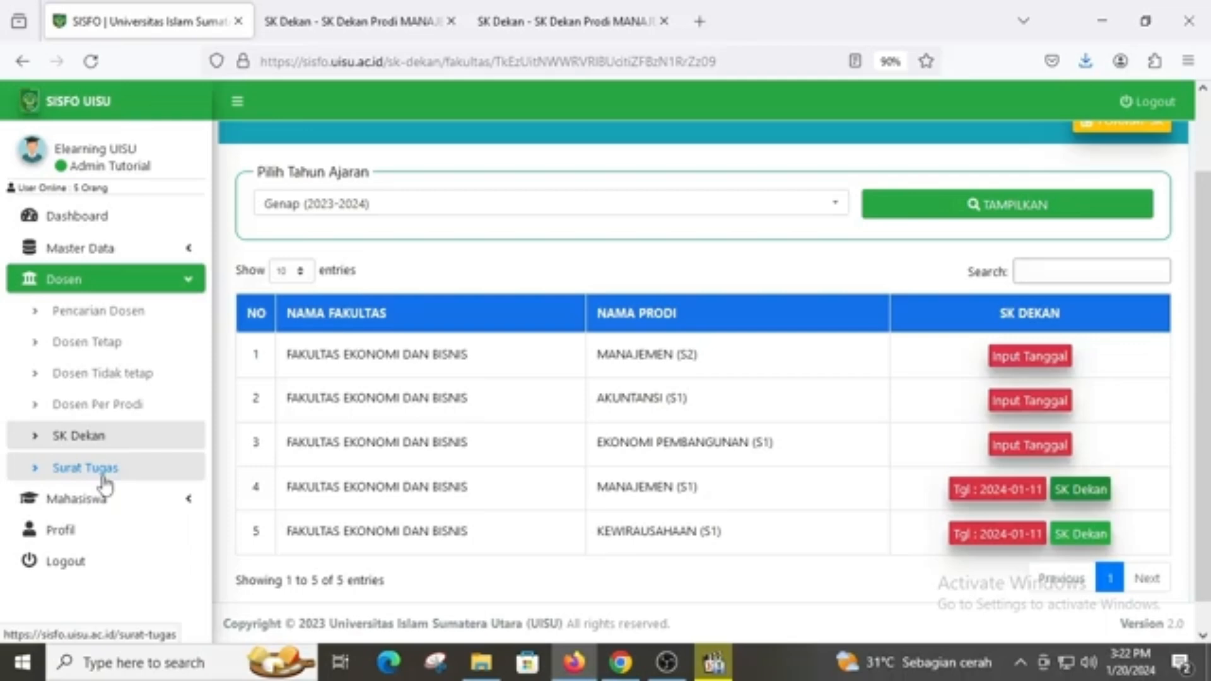
Search the Surat Tugas Dosen list for the lecturer's name and open their Kewirausahaan (S1) letter
click(103, 482)
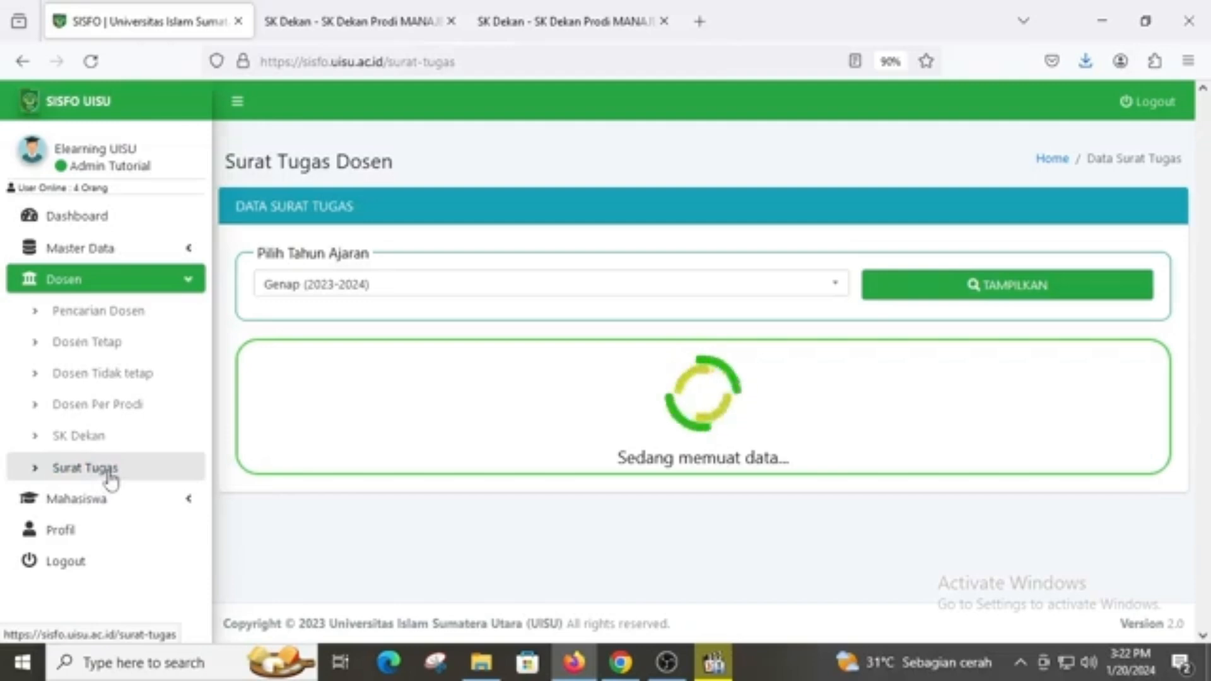
scroll(873, 372, down, 5)
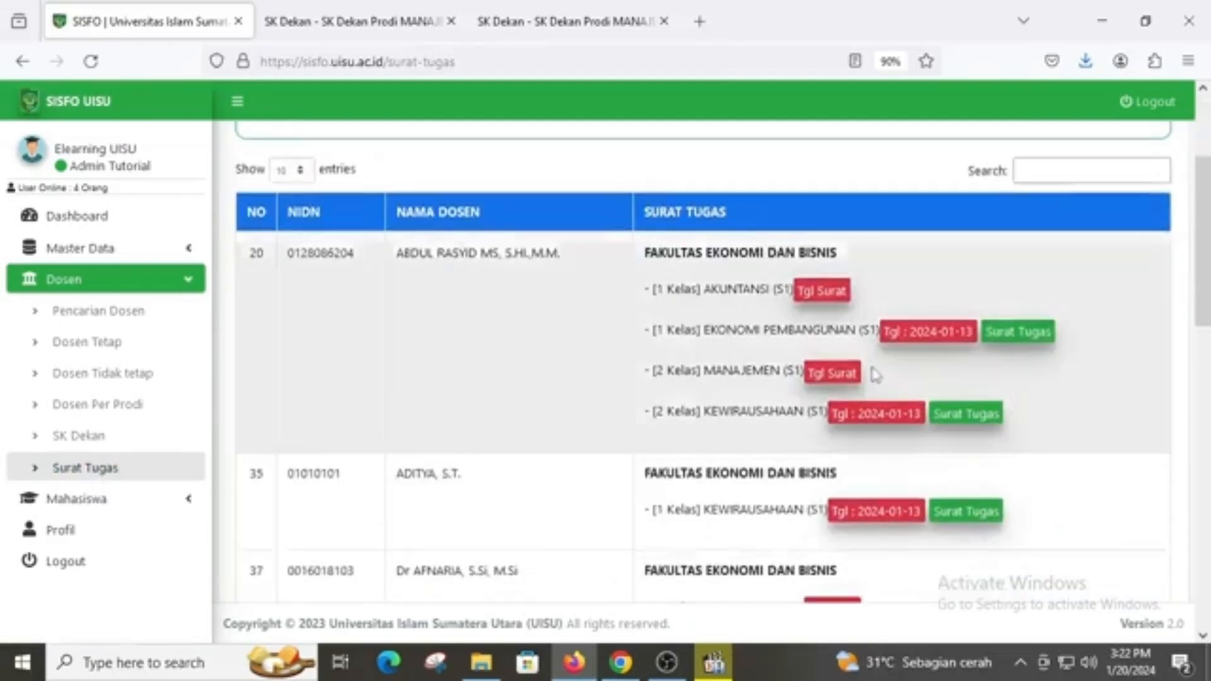
scroll(873, 372, up, 5)
click(1084, 354)
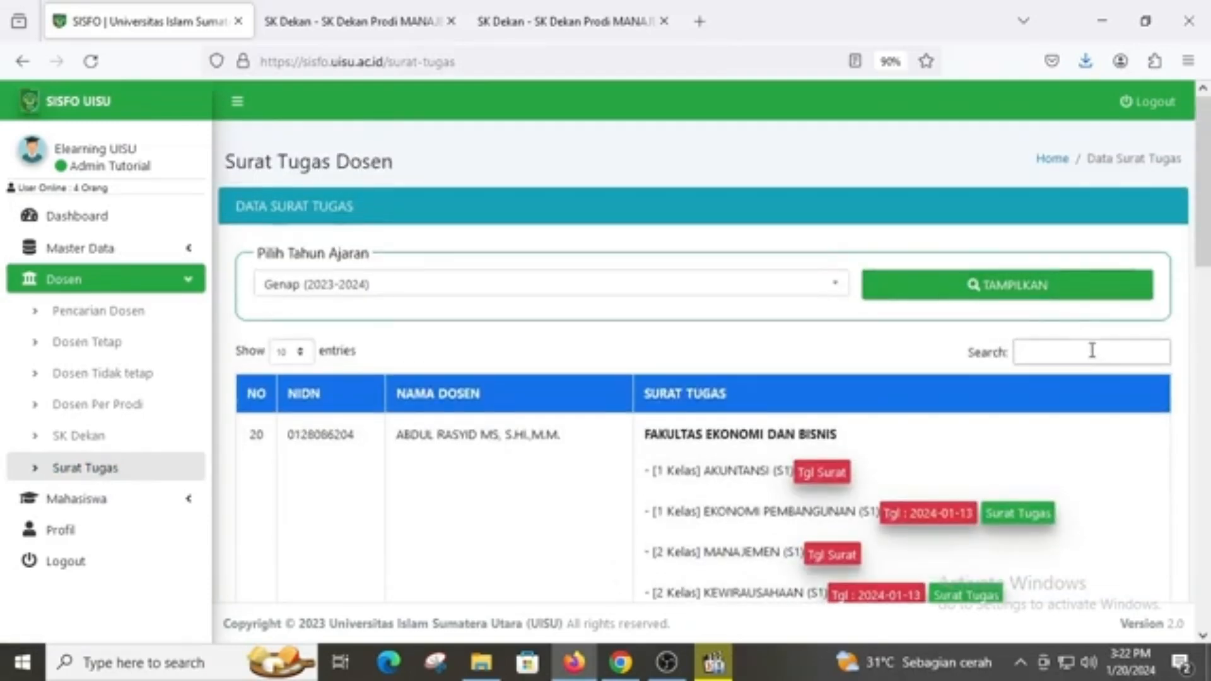
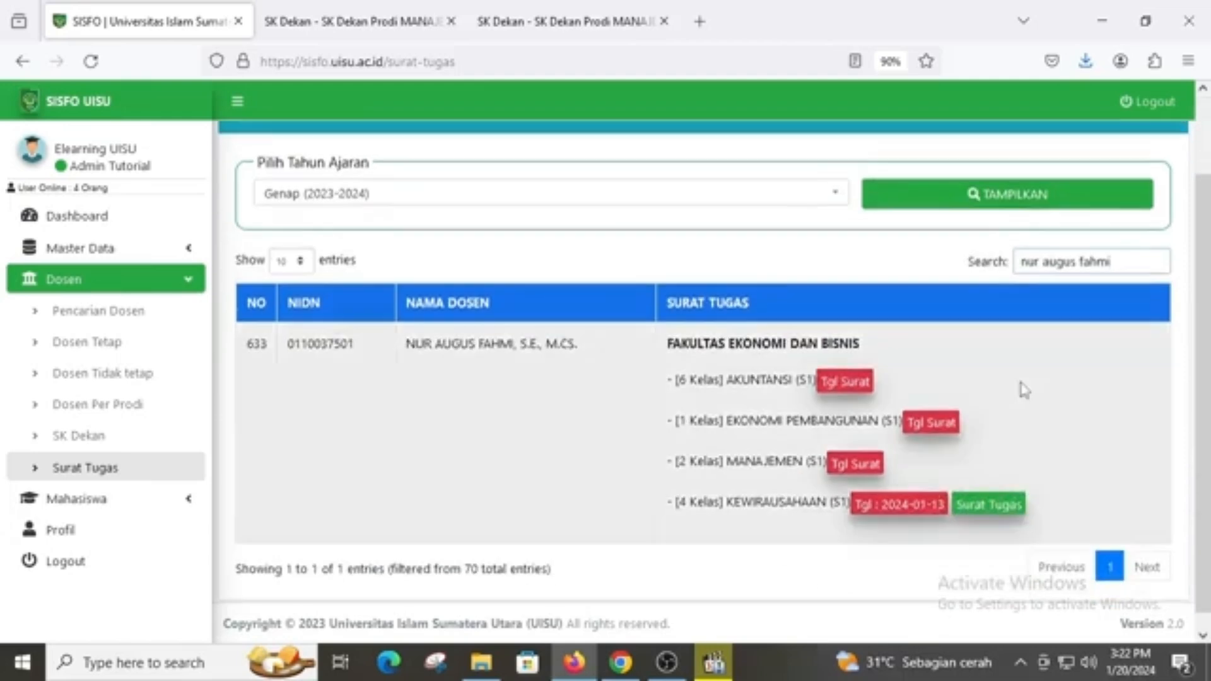
scroll(1021, 377, down, 2)
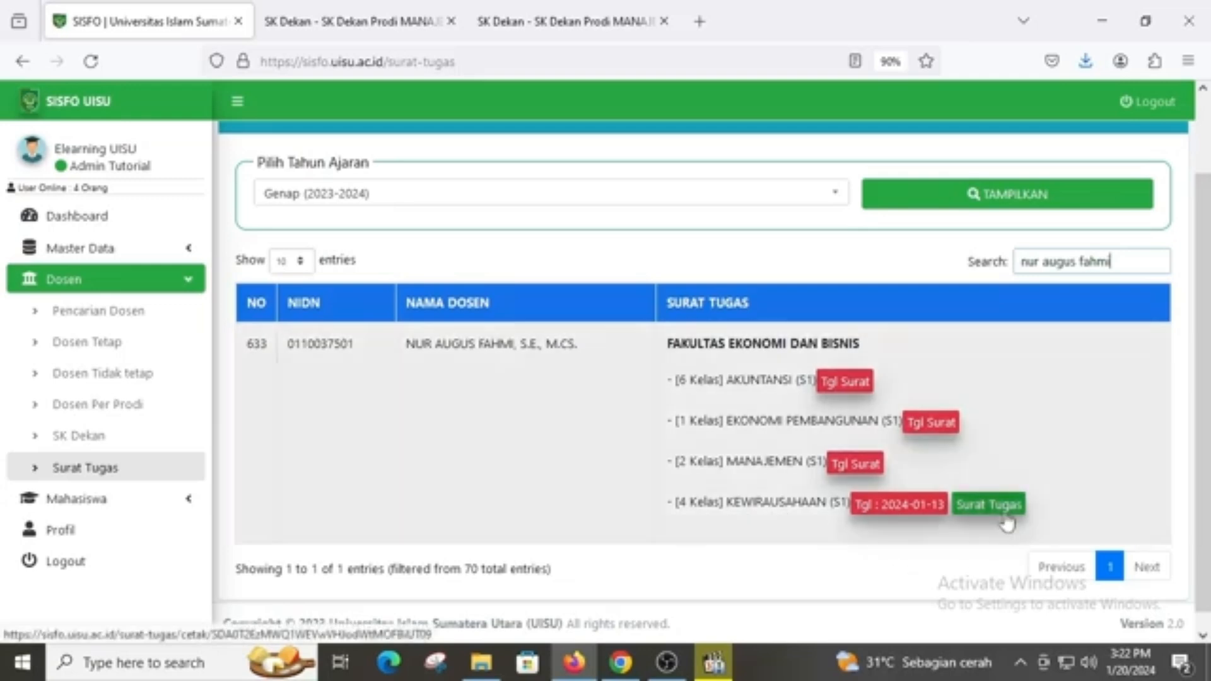
click(989, 505)
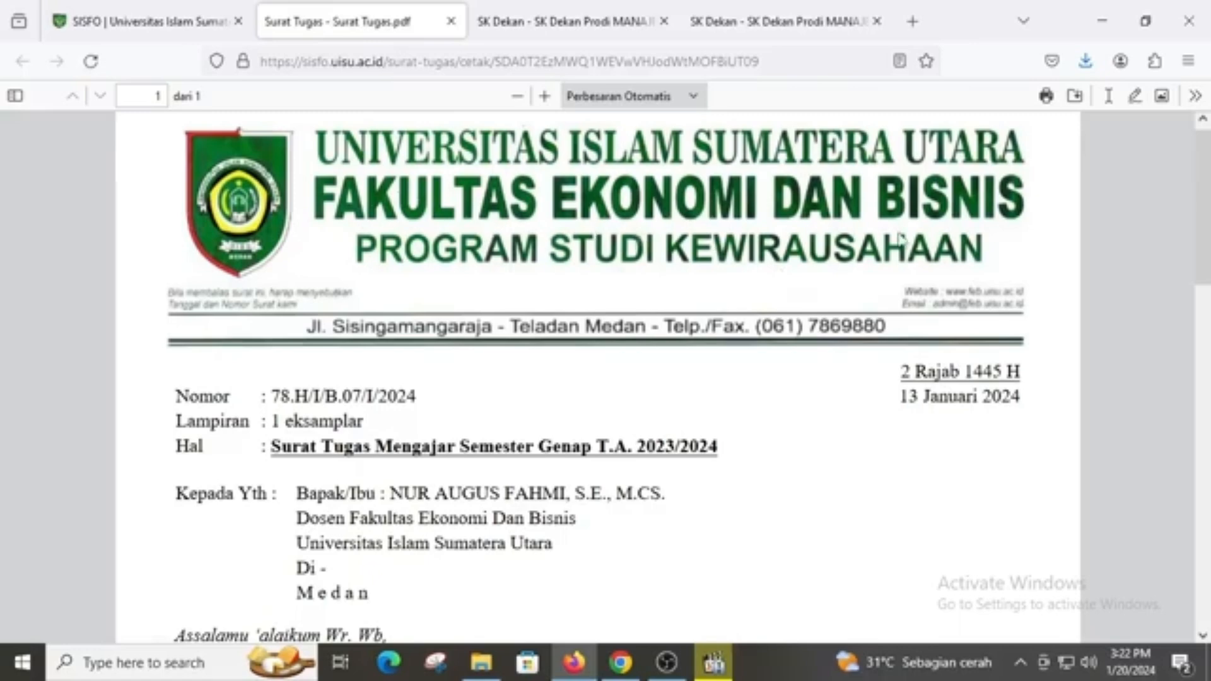
scroll(901, 239, down, 3)
scroll(901, 239, down, 5)
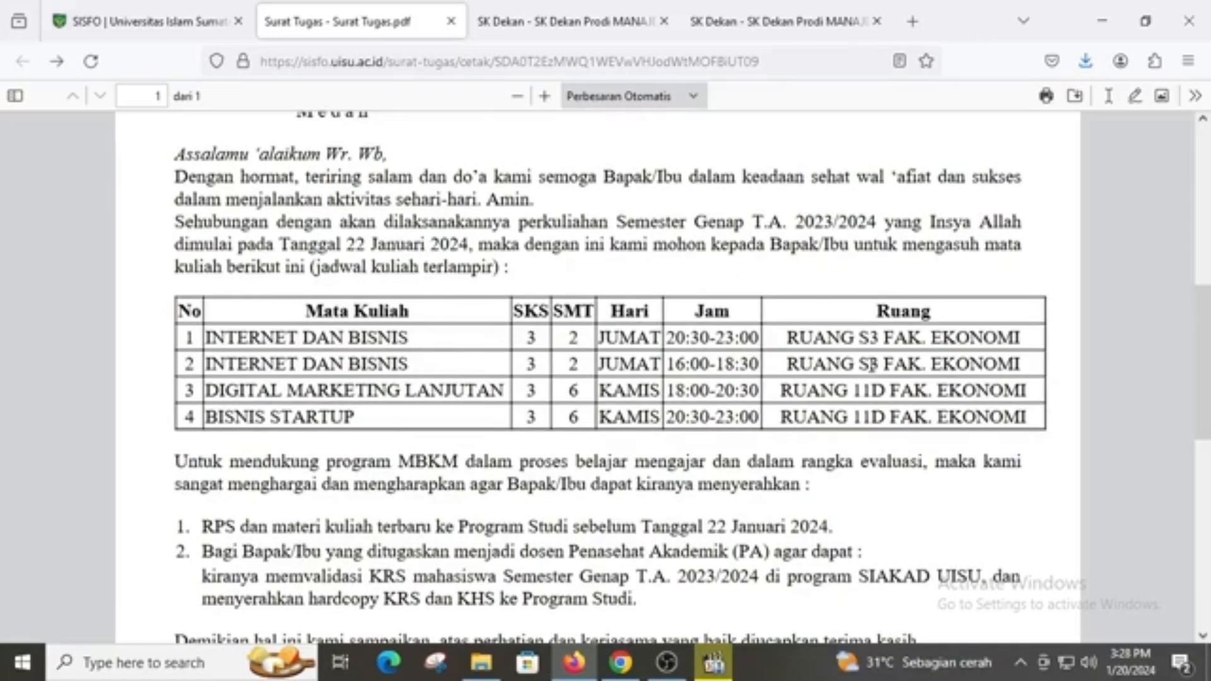
scroll(750, 435, up, 5)
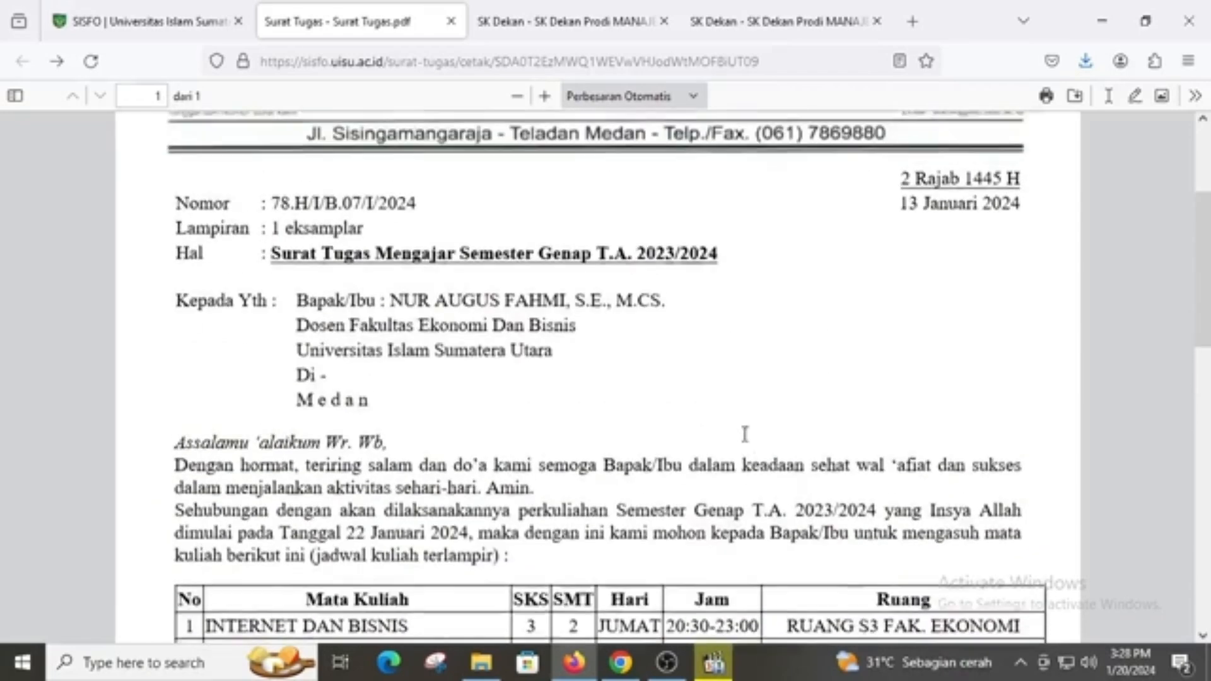
scroll(735, 451, up, 3)
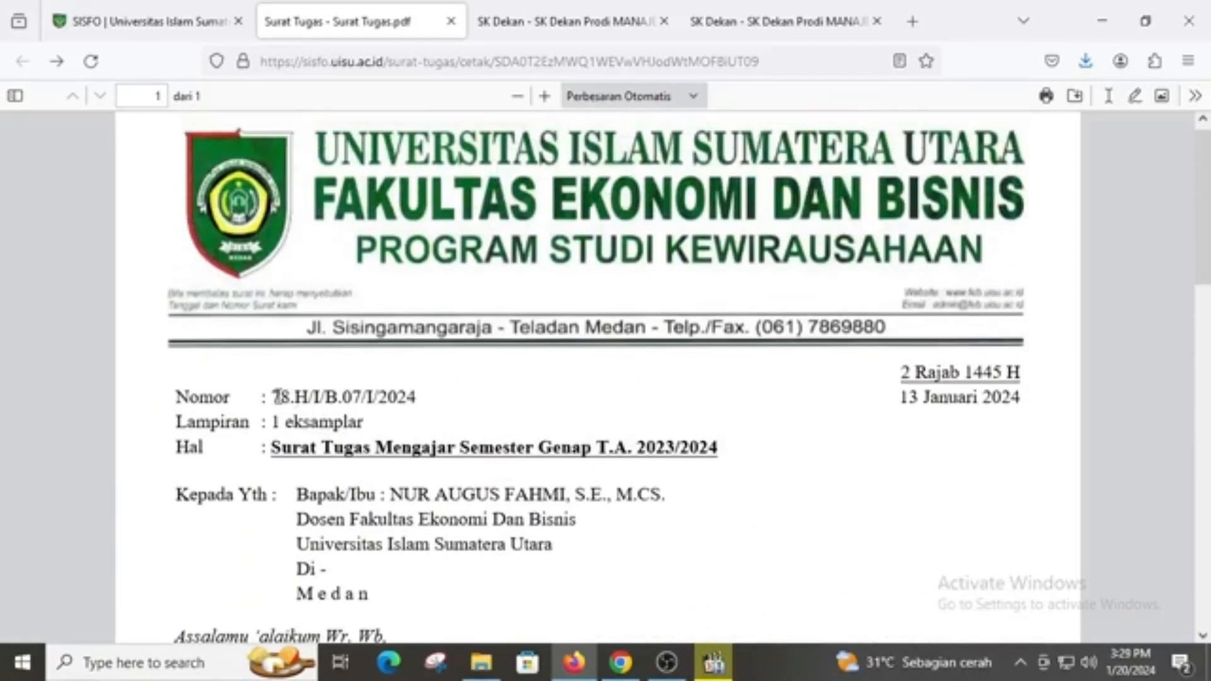
drag(275, 396, 461, 412)
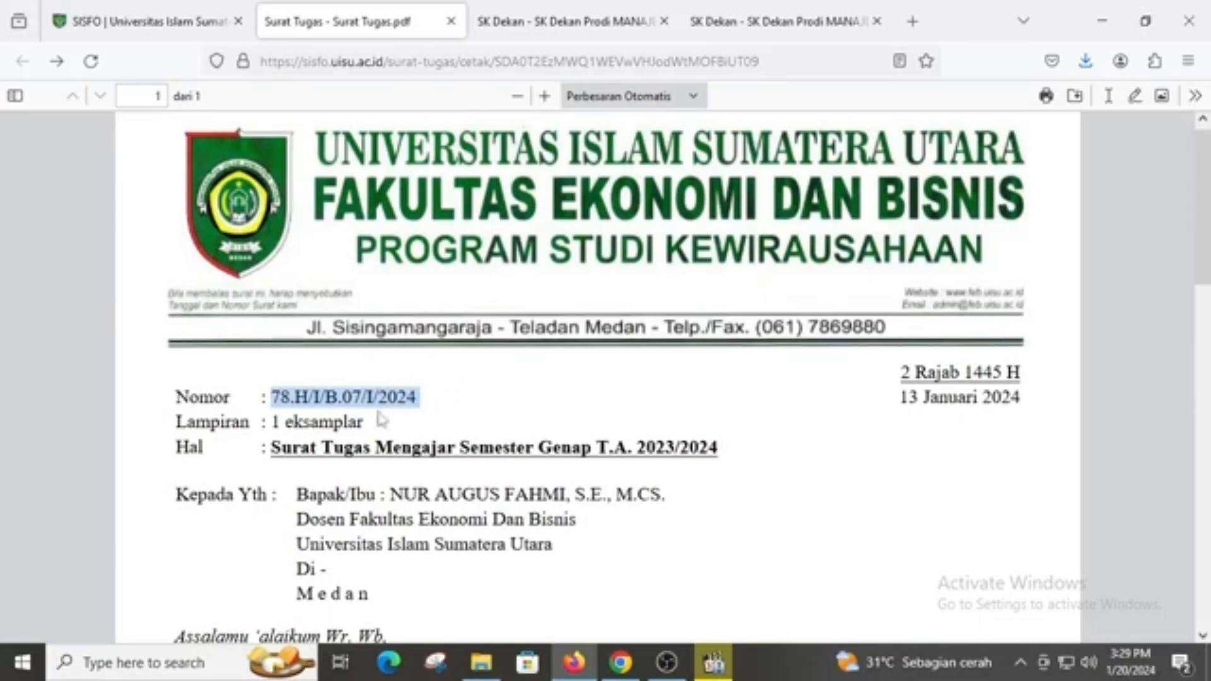
click(287, 398)
drag(276, 398, 291, 396)
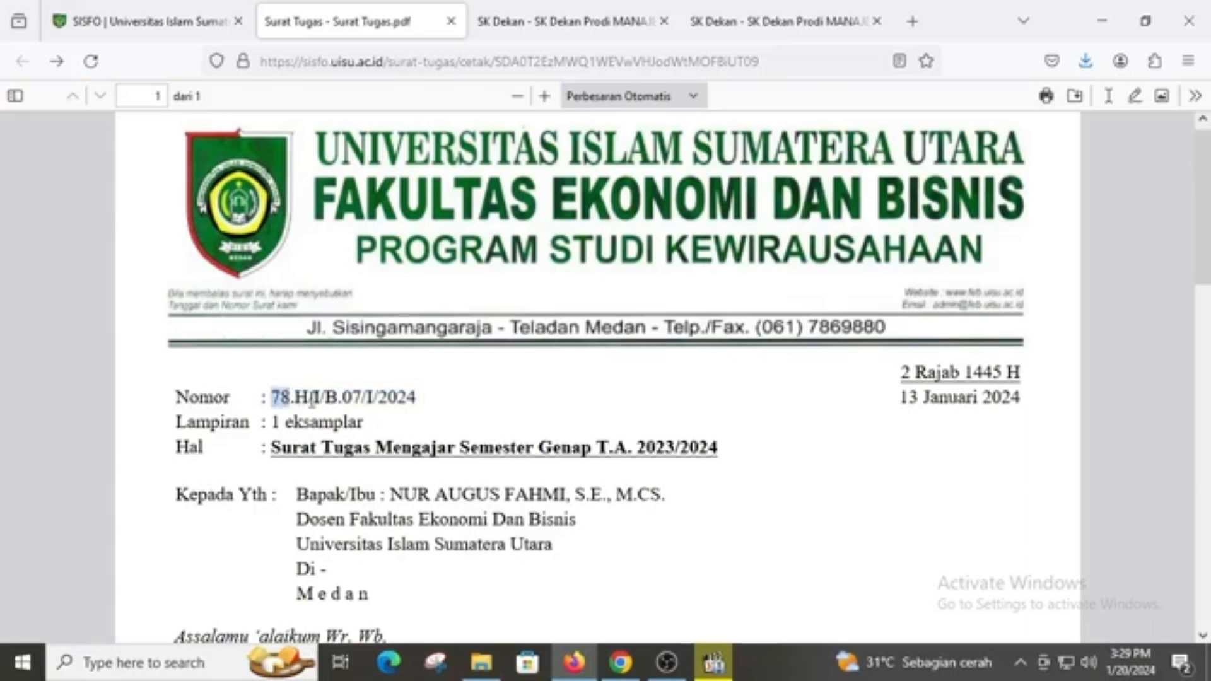
drag(294, 398, 309, 397)
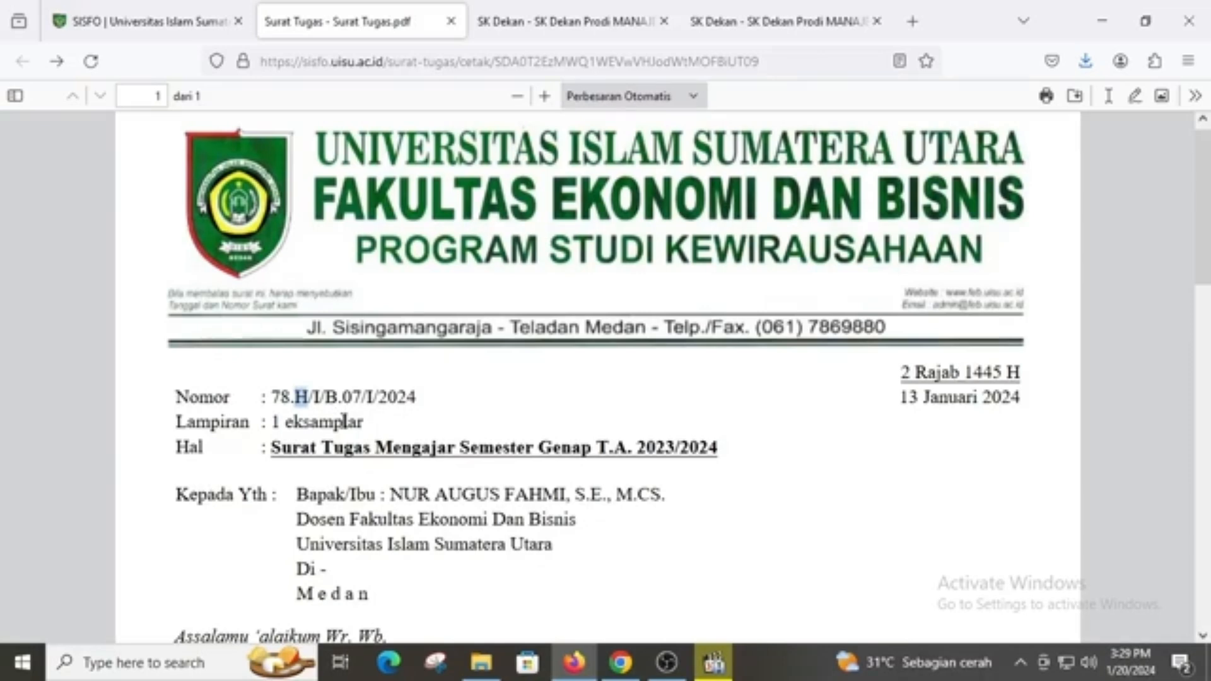
drag(271, 397, 429, 410)
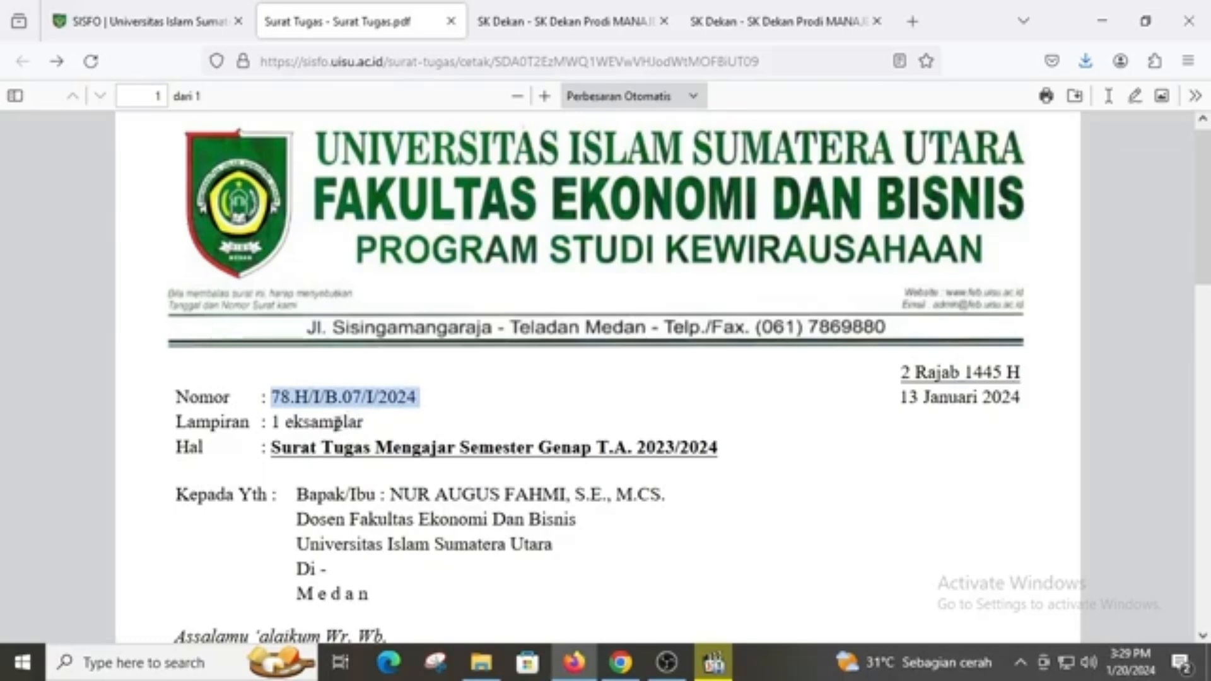
click(306, 399)
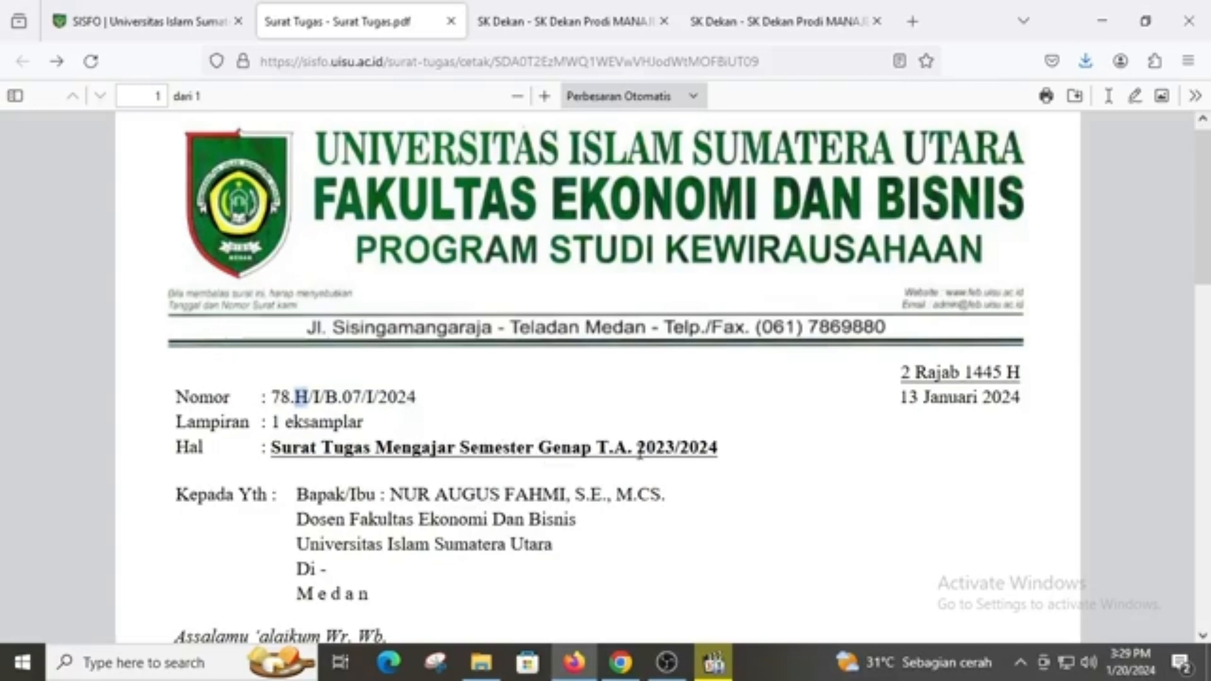
scroll(641, 451, down, 5)
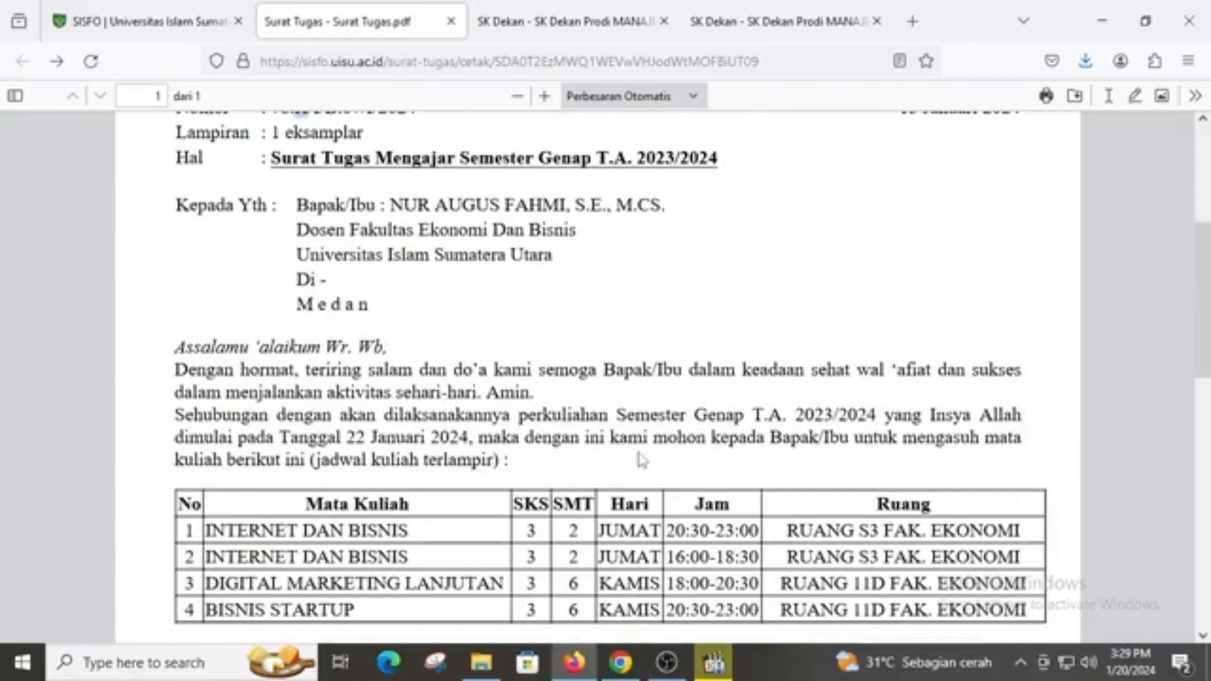
scroll(640, 457, down, 5)
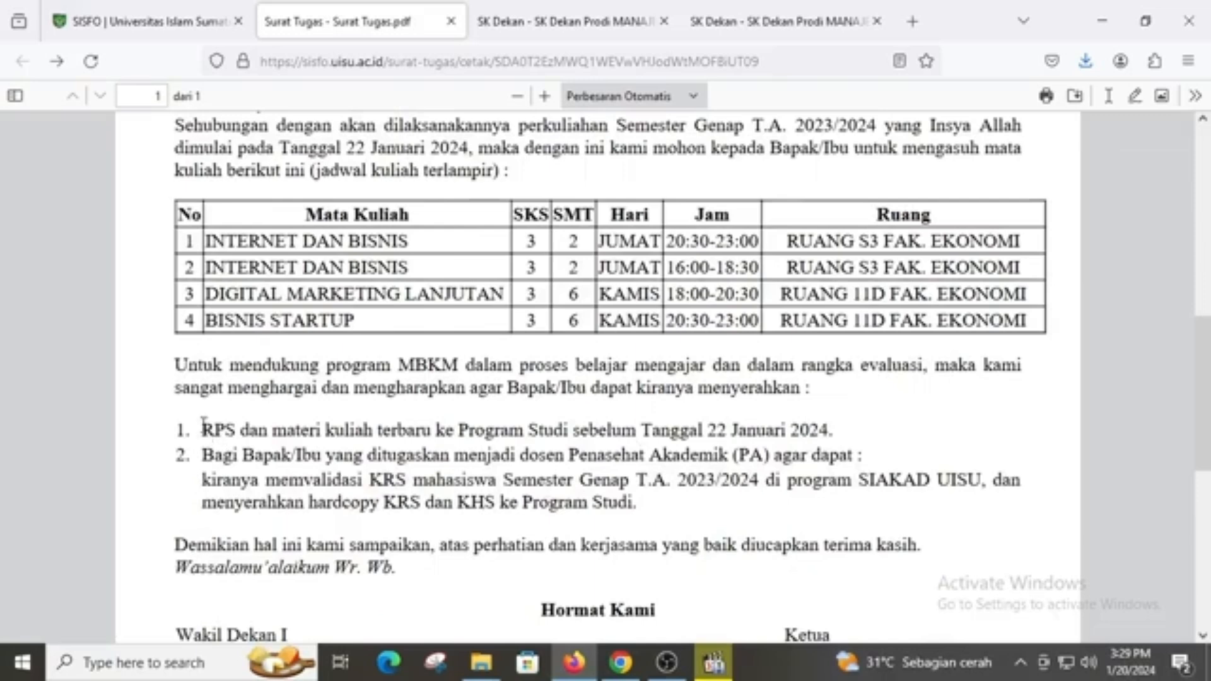
drag(203, 422, 377, 431)
click(815, 425)
drag(708, 429, 832, 432)
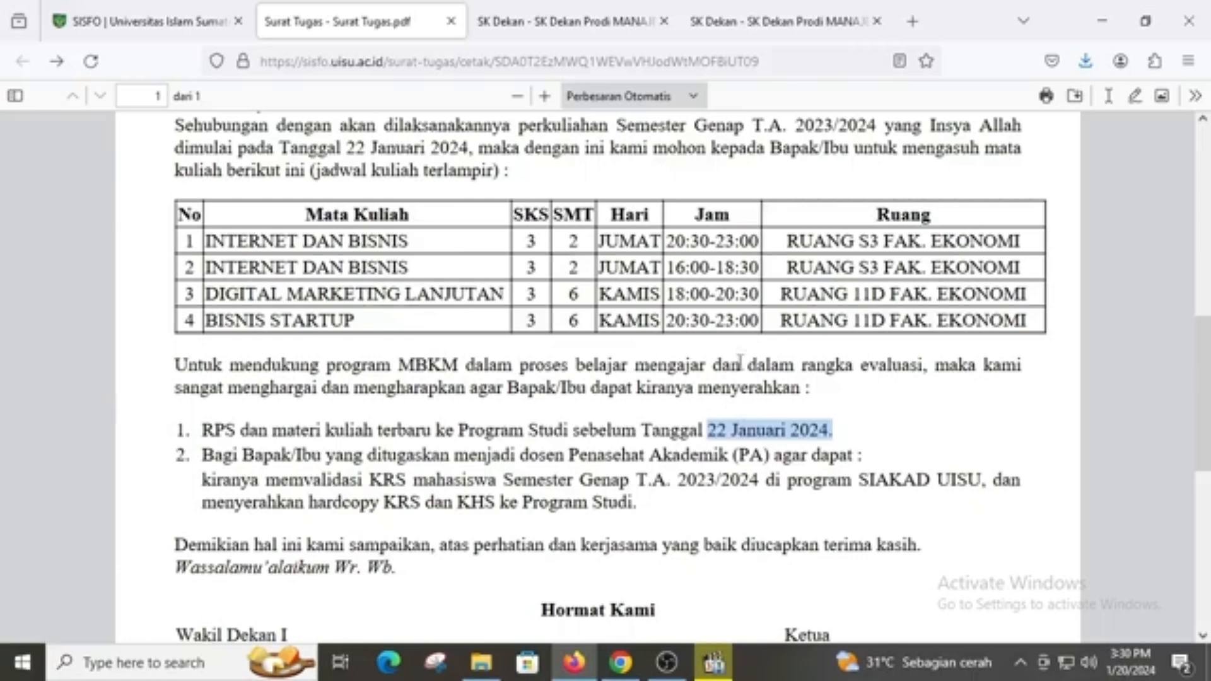
Change the Kewirausahaan Surat Tugas 'Tanggal Batas Upload RPS' to 12/02/2024 and save the form
click(157, 26)
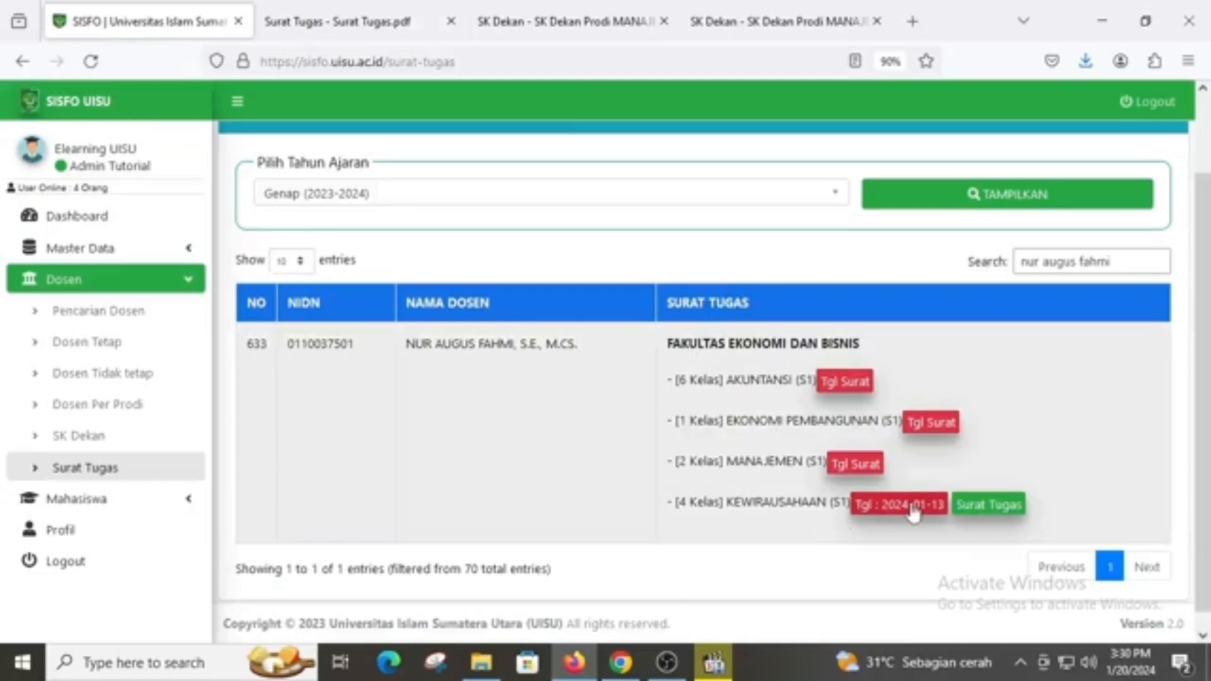
click(913, 508)
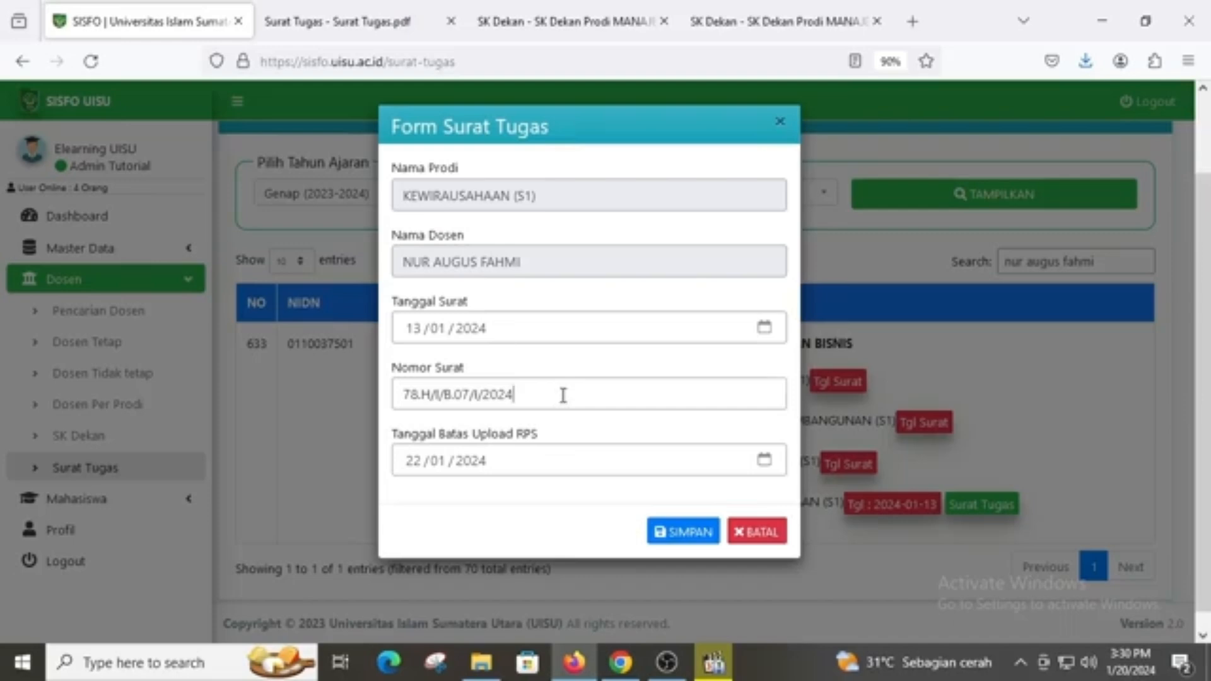
drag(559, 394, 398, 396)
click(421, 395)
click(416, 469)
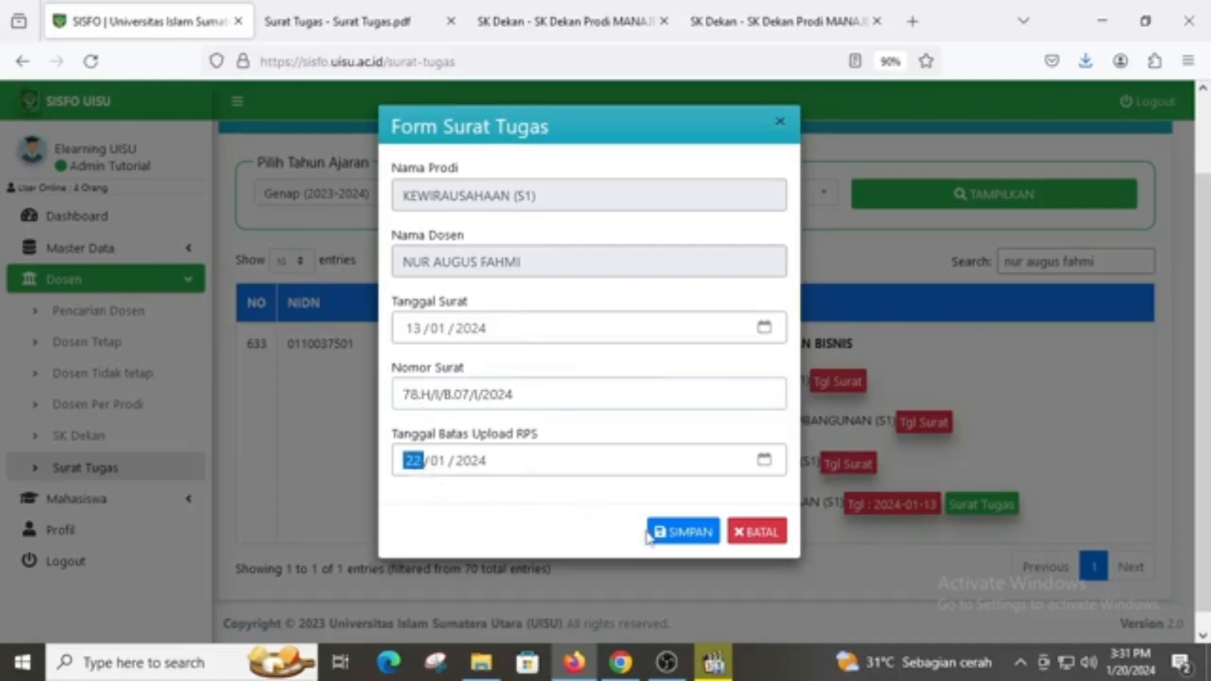
text(12 /0)
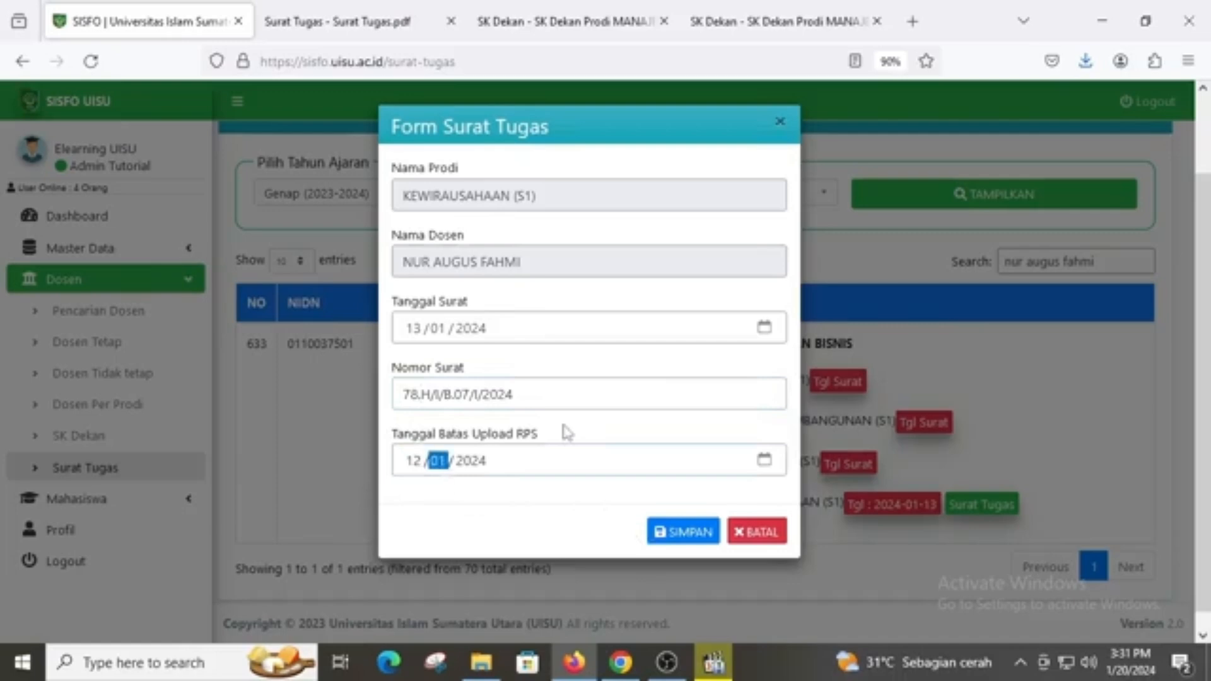
text(2)
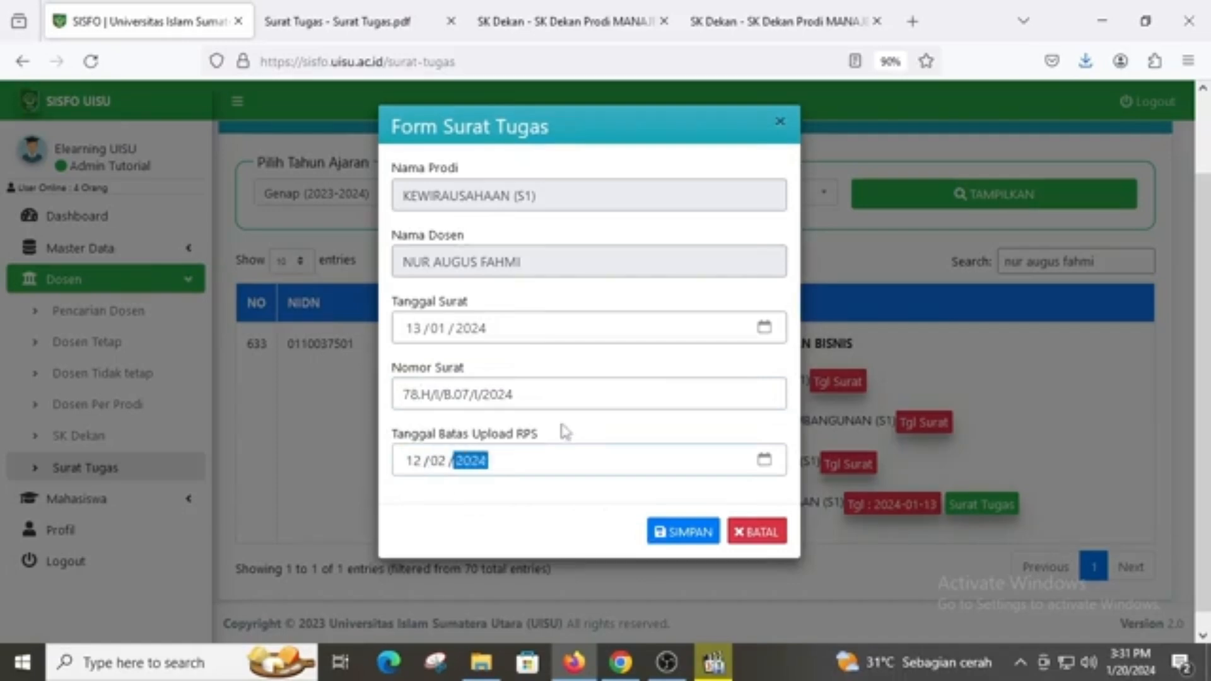
click(560, 518)
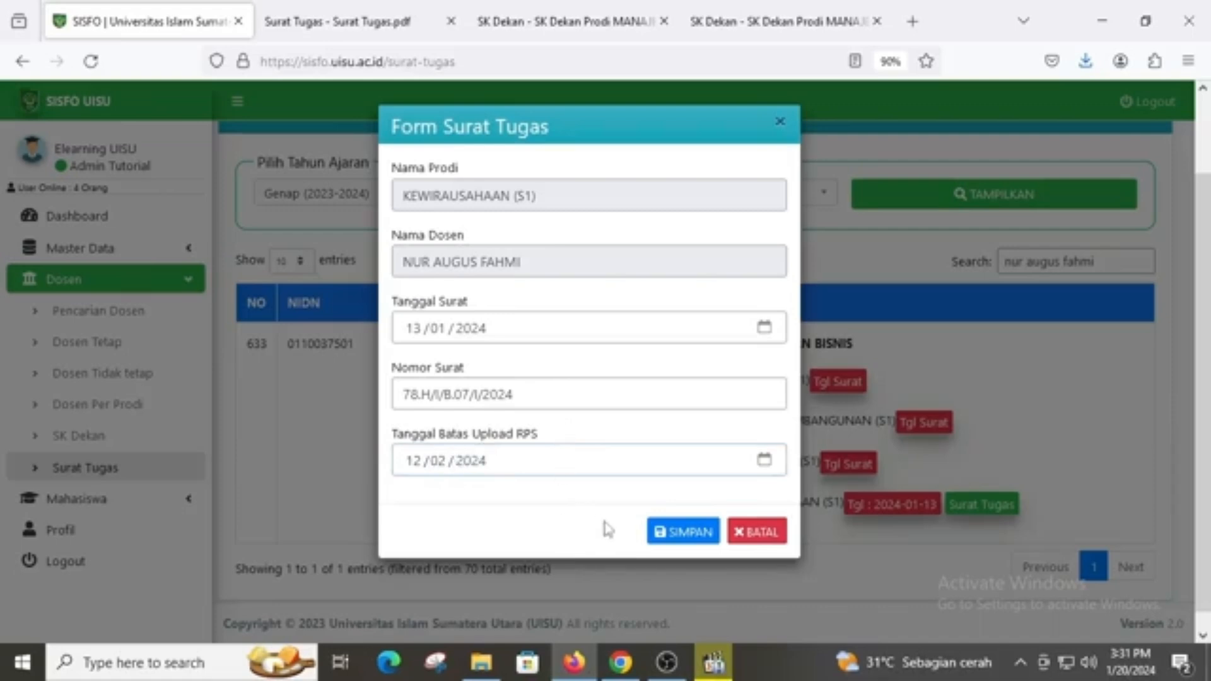
click(675, 533)
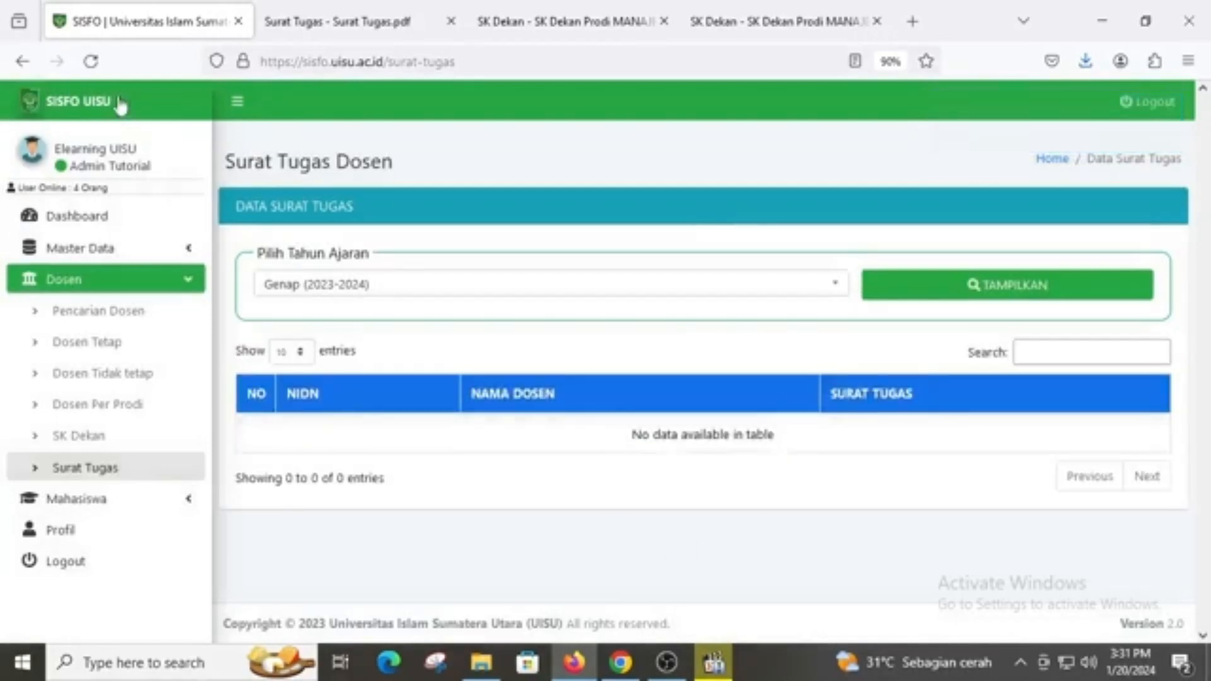
Reload Surat Tugas Dosen, search for the lecturer, and regenerate their Kewirausahaan letter PDF
click(90, 61)
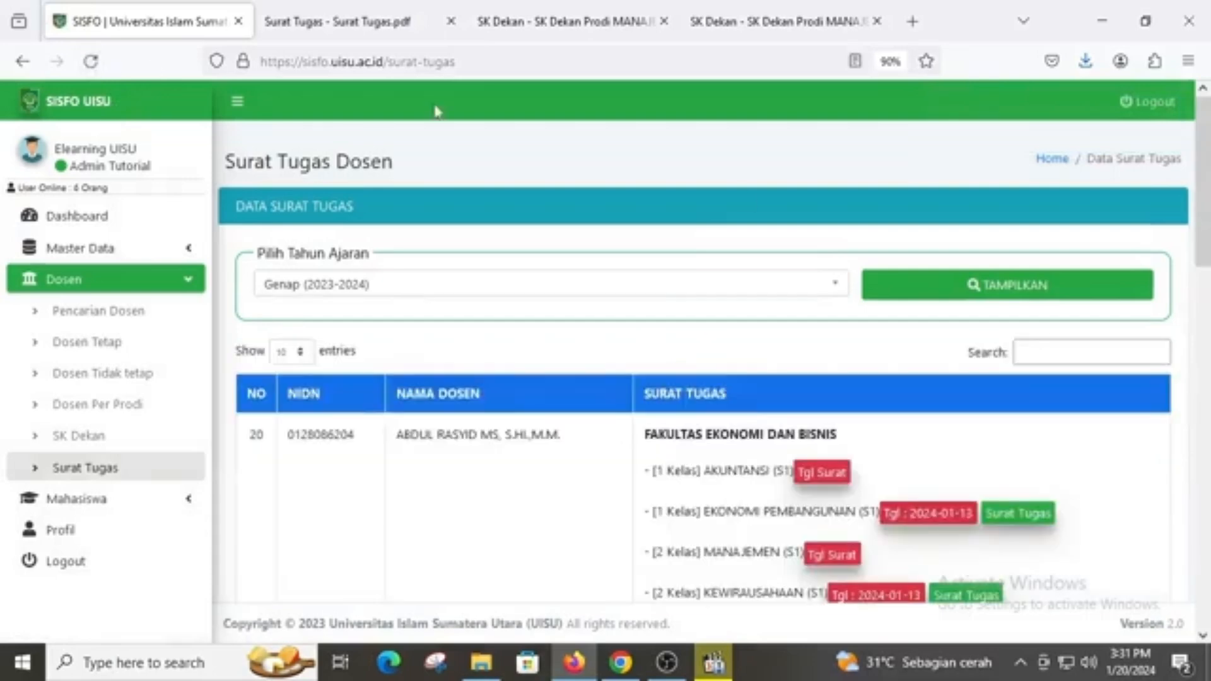
click(1135, 354)
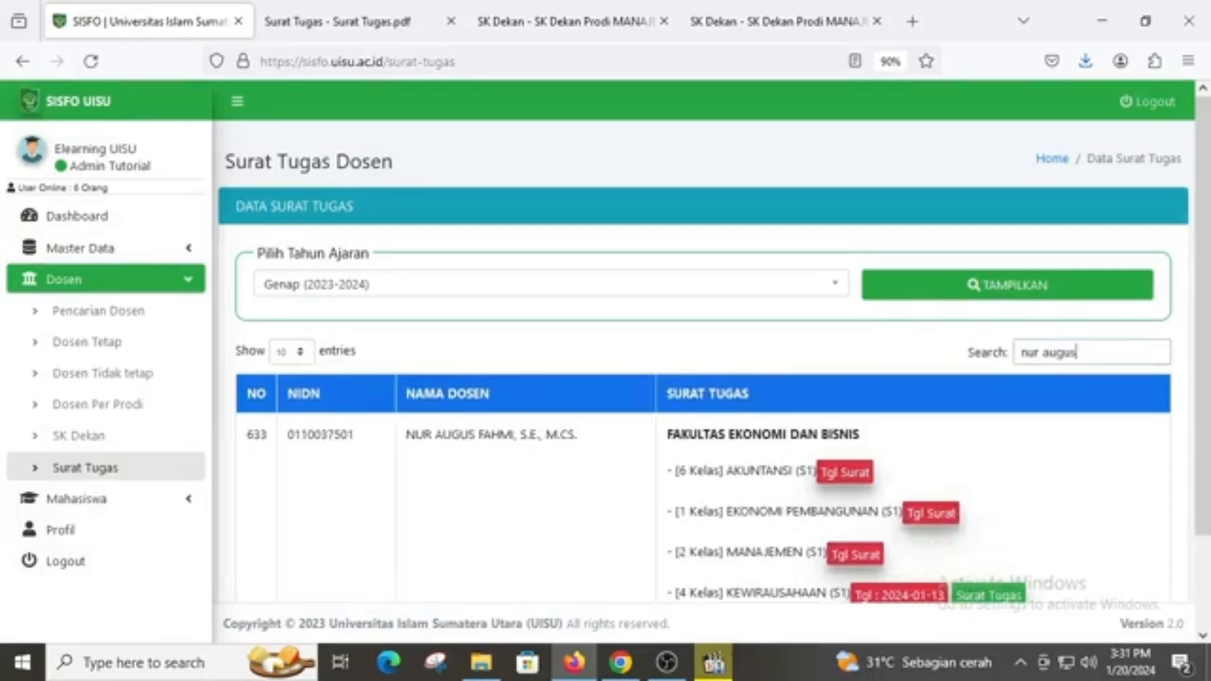
scroll(1091, 424, down, 1)
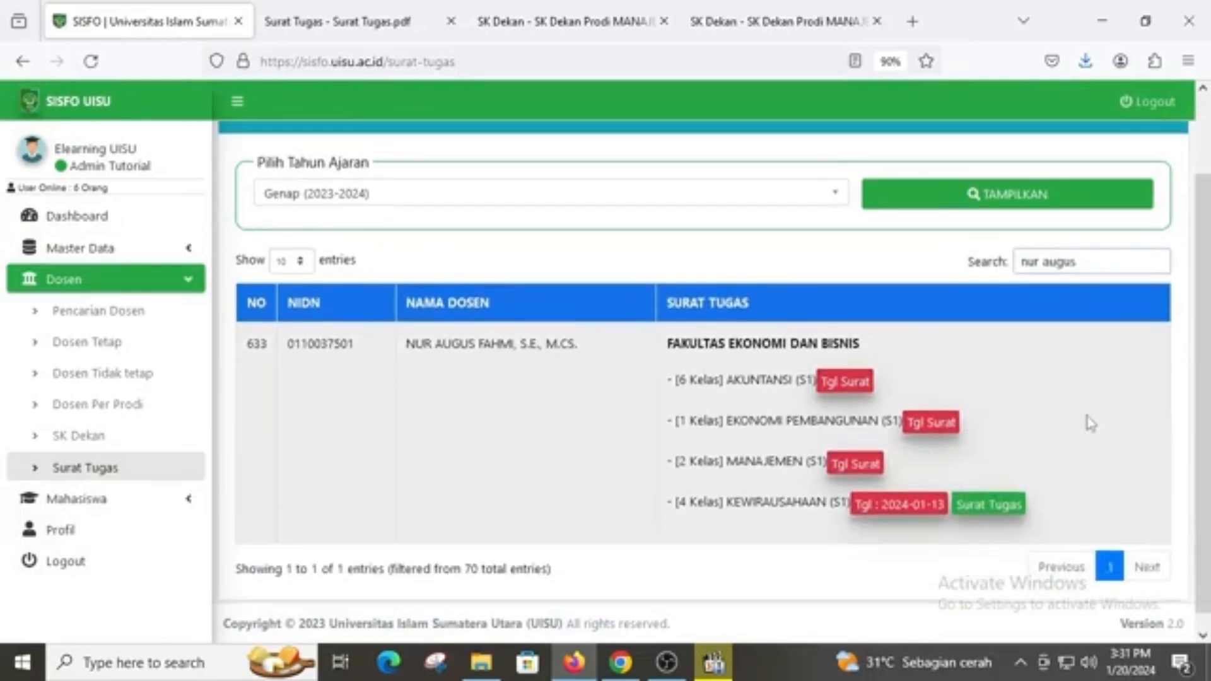
click(999, 512)
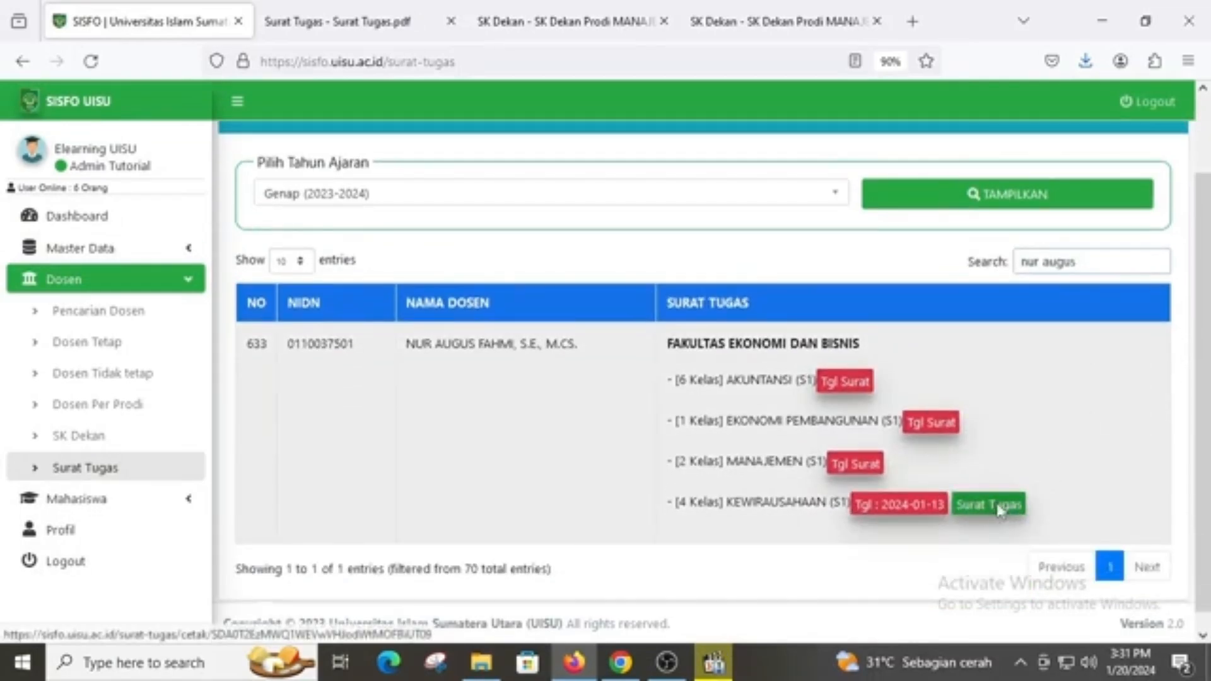
Verify the PDF now gives 12 Februari 2024 as the RPS deadline
scroll(769, 421, down, 1)
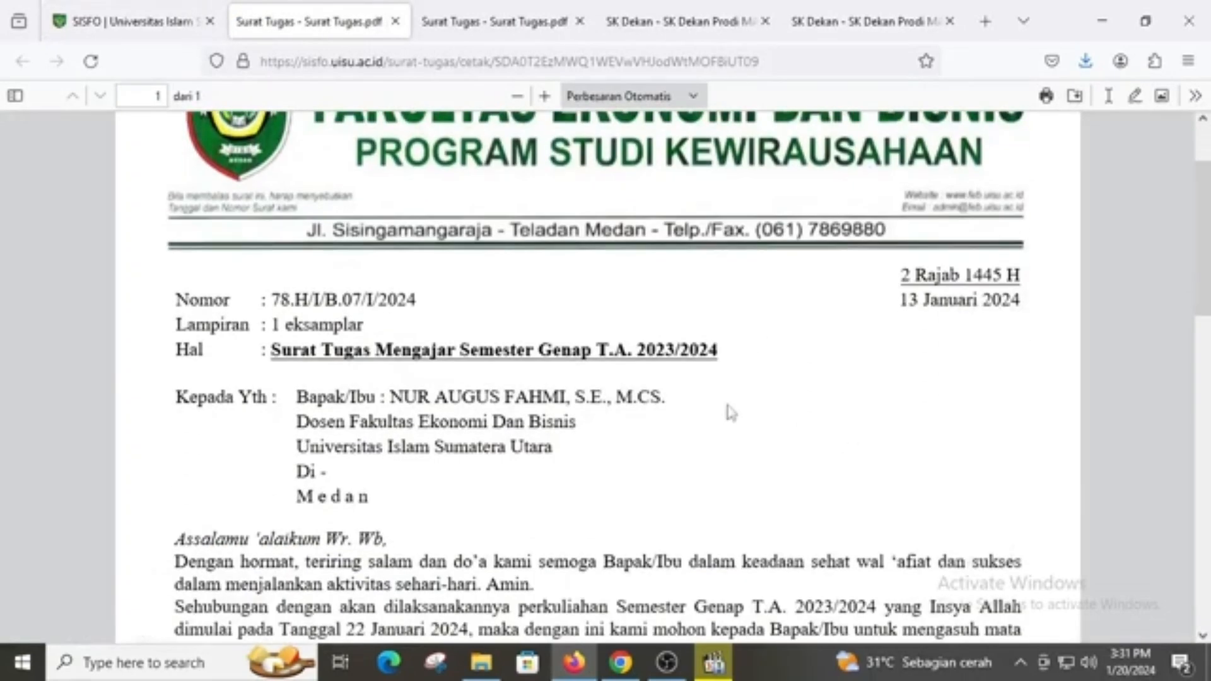
drag(271, 301, 419, 301)
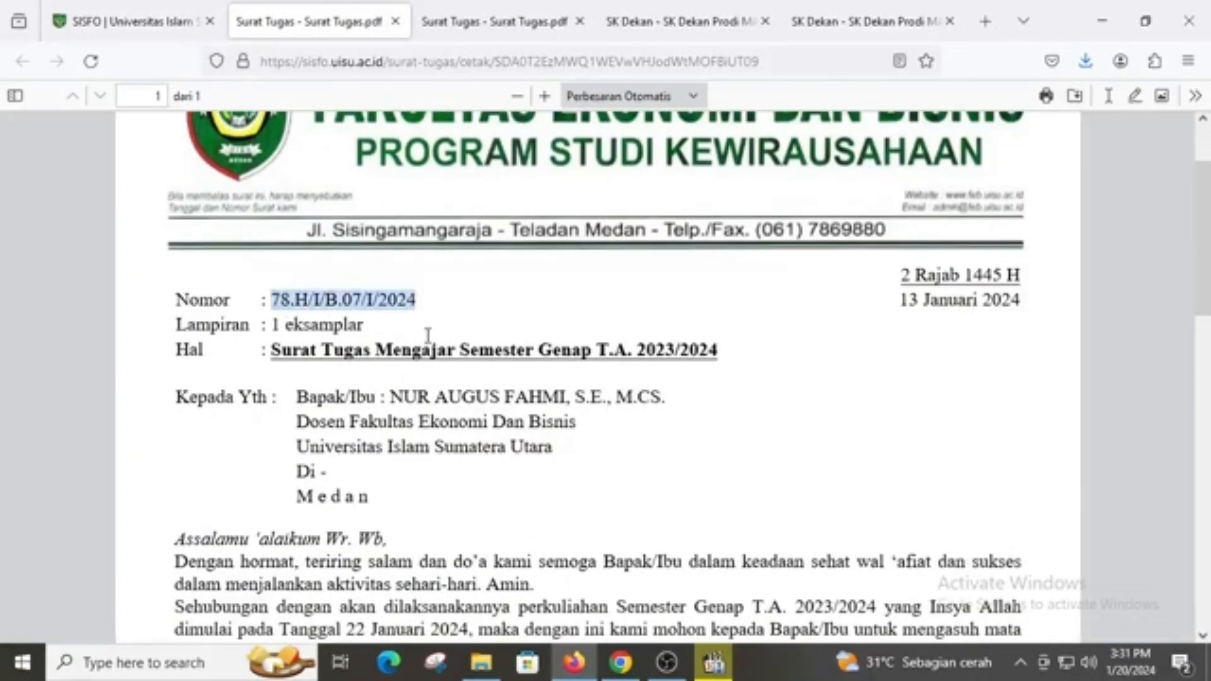
scroll(429, 334, down, 4)
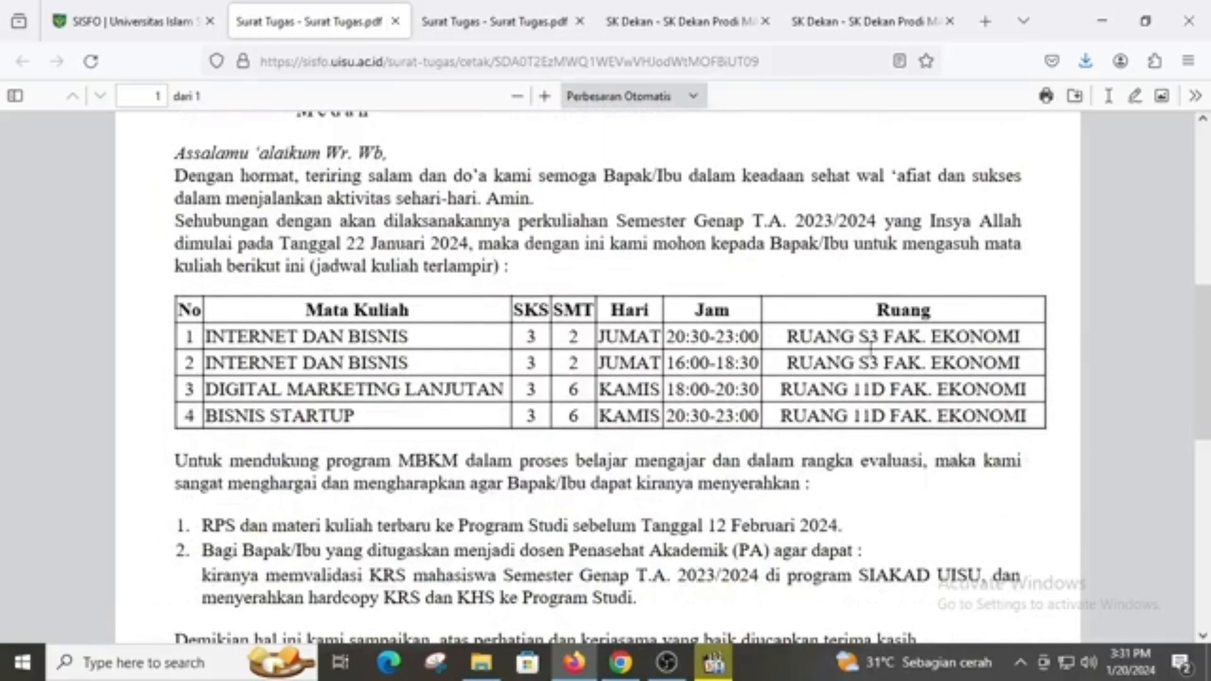
scroll(801, 353, down, 2)
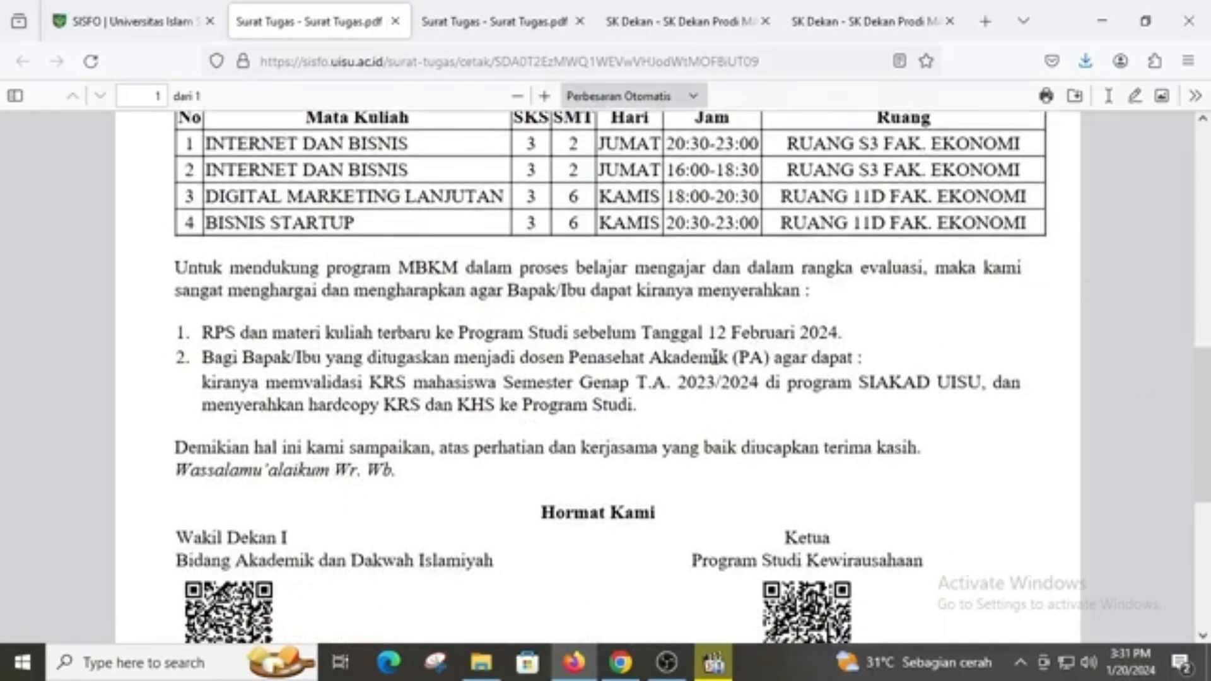
drag(707, 332, 848, 339)
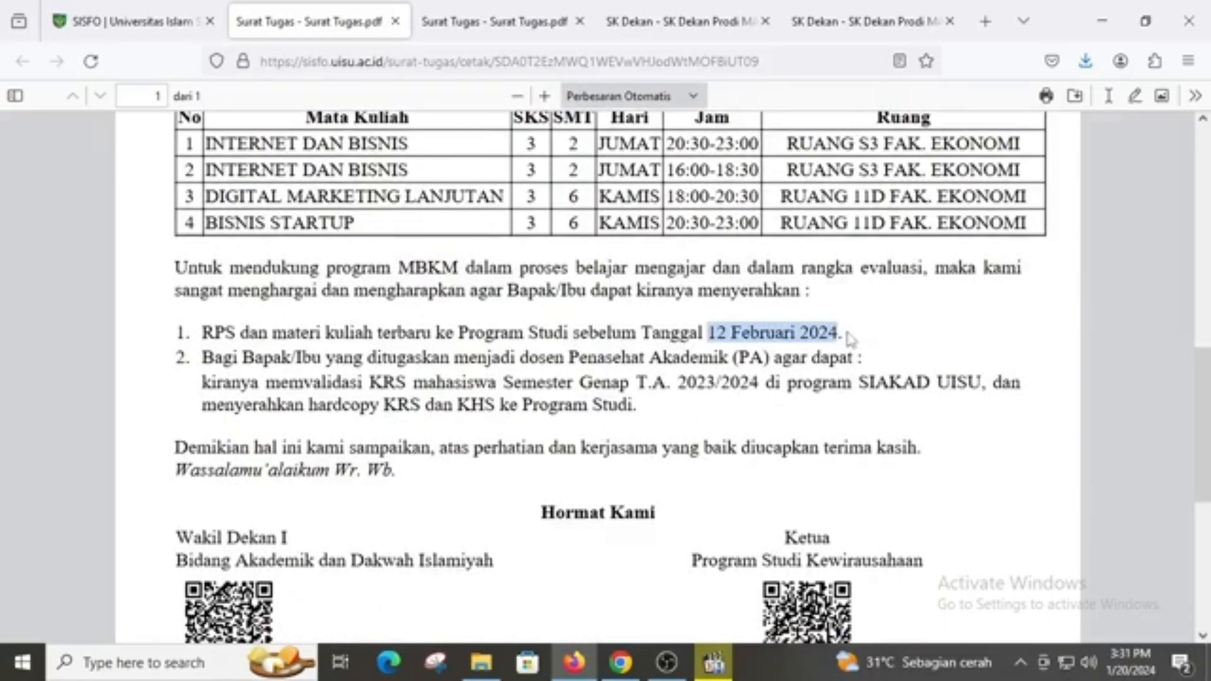
scroll(625, 442, down, 3)
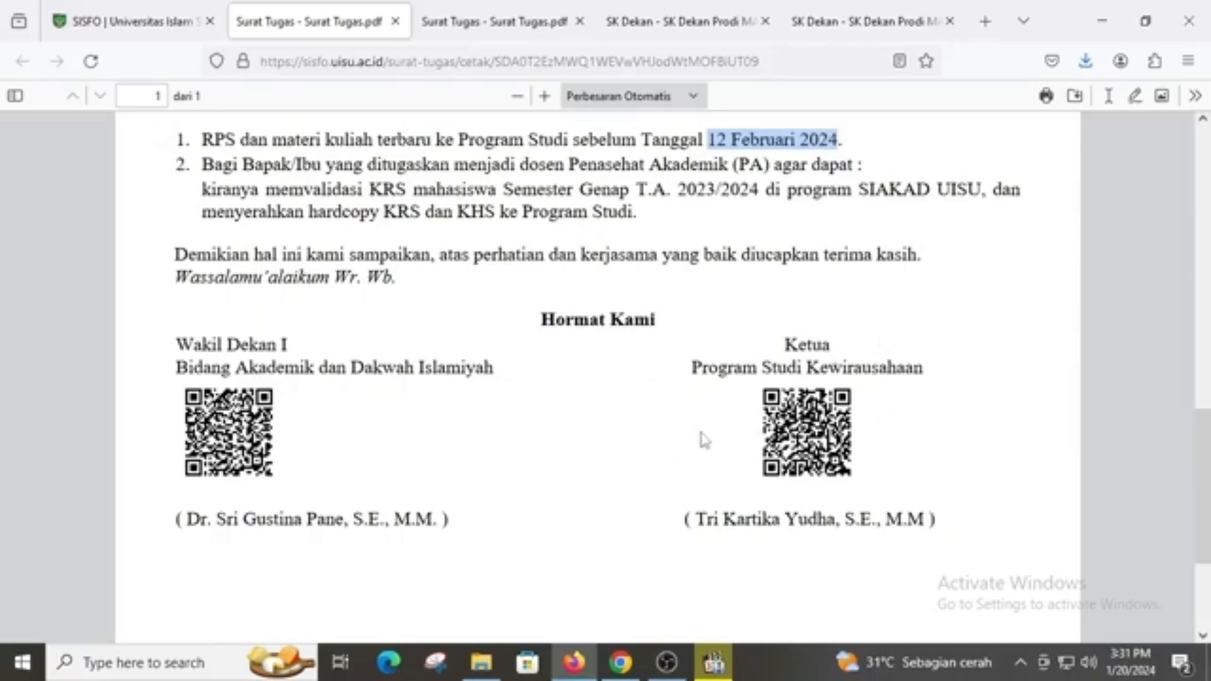
scroll(705, 440, up, 10)
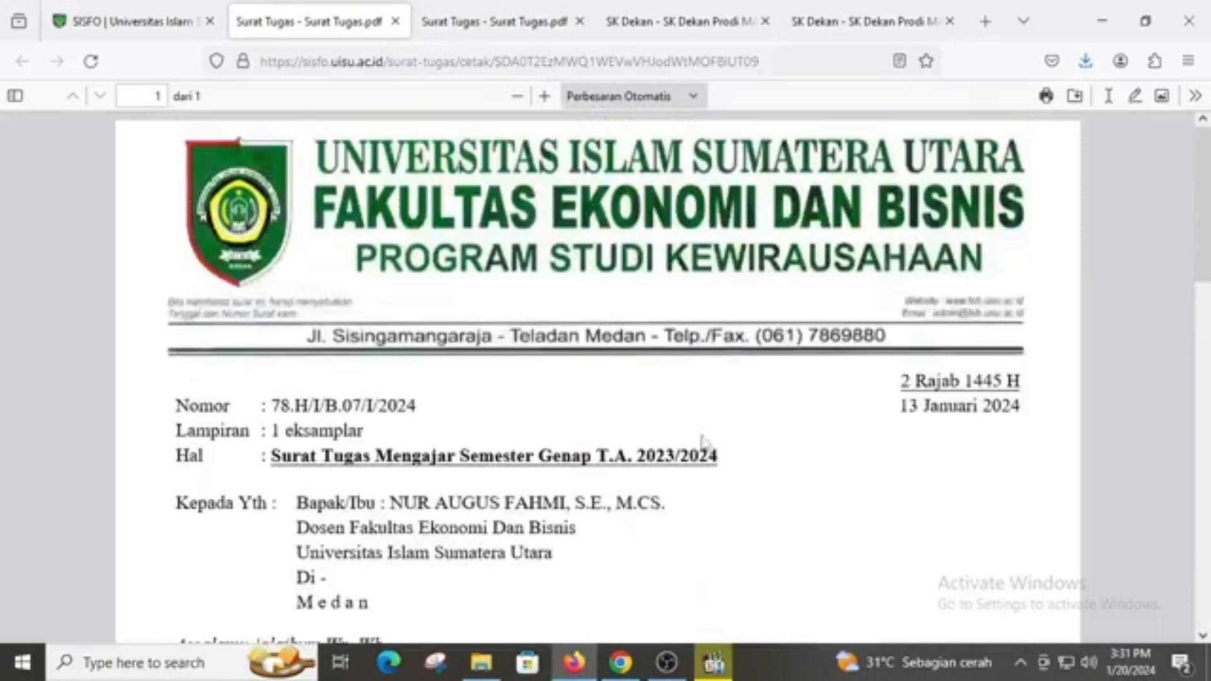